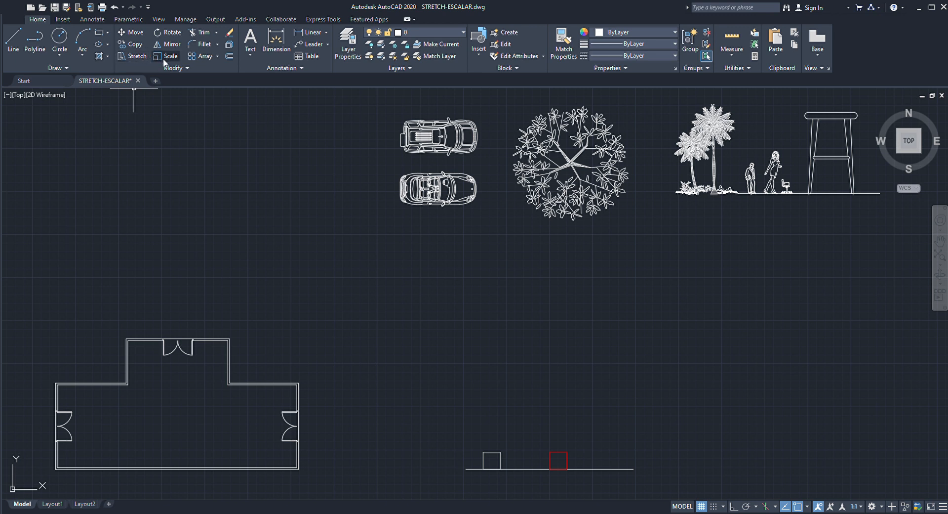
click(142, 57)
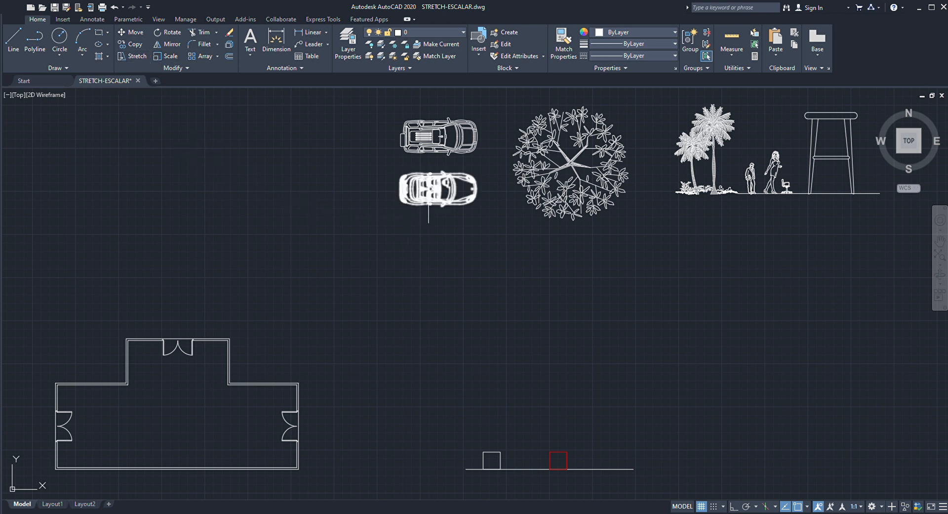
click(430, 195)
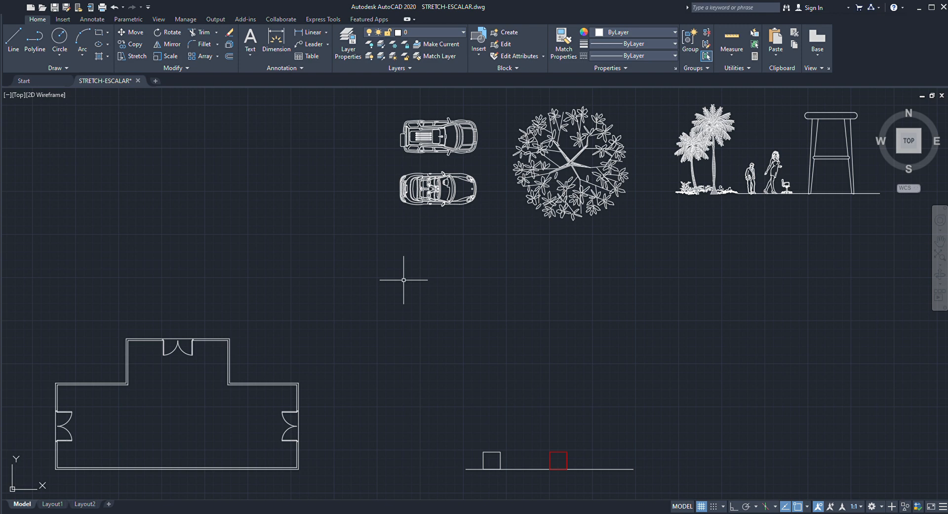
Stretch the right end of the floor plan, including its double door, horizontally outward to widen the room.
mouse_move(197, 417)
middle_down()
mouse_move(430, 375)
mouse_move(426, 311)
middle_up()
scroll(401, 335, up, 2)
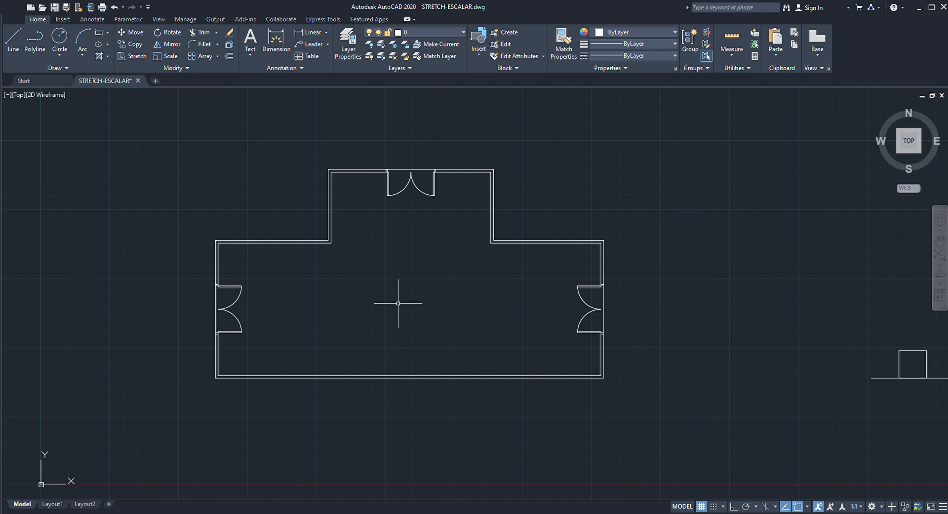
middle_drag(391, 314, 384, 323)
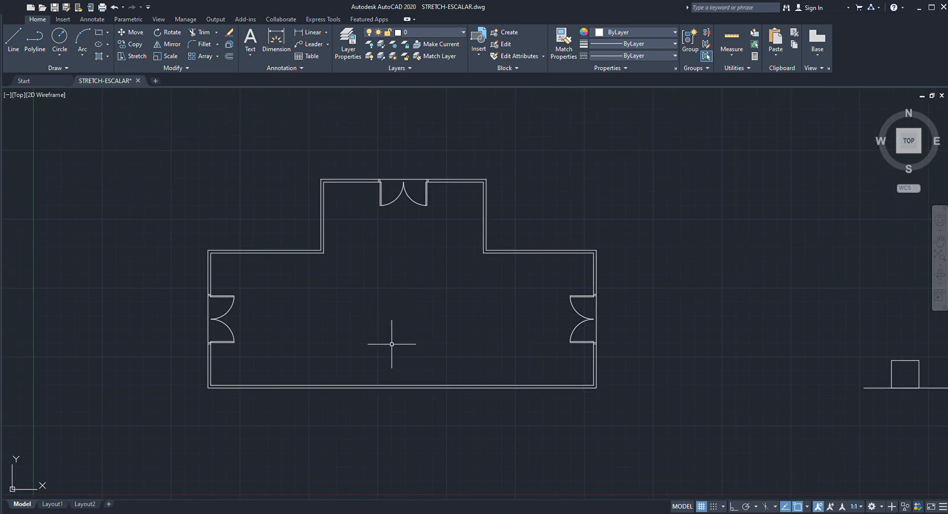
middle_drag(381, 344, 364, 359)
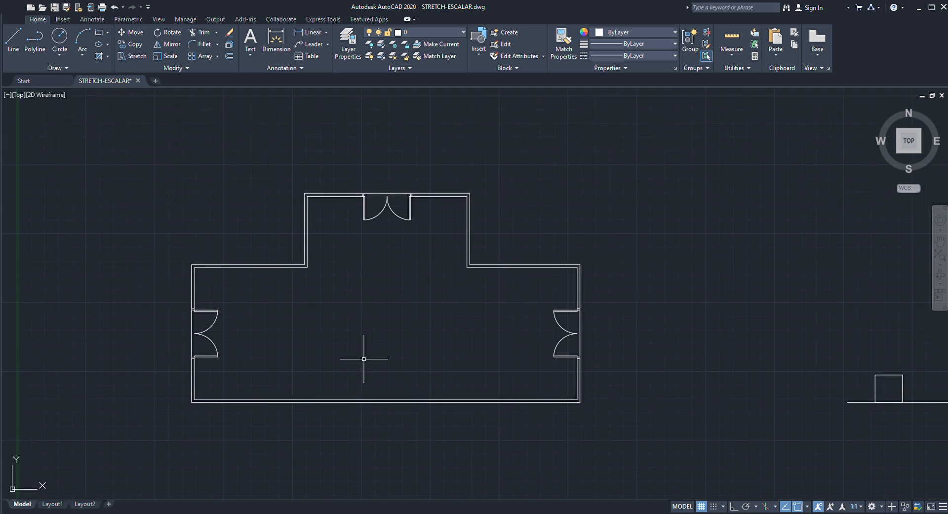
click(127, 56)
key(Escape)
key(Return)
click(604, 242)
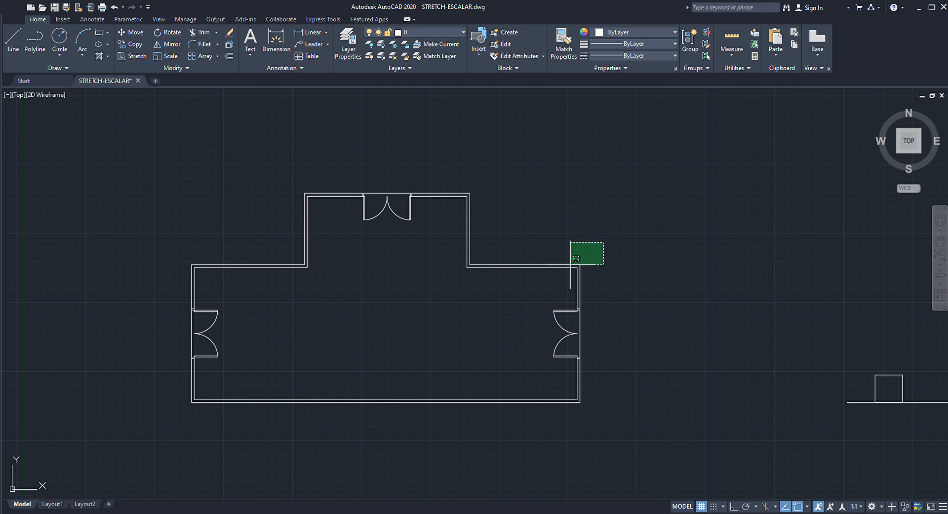
click(518, 429)
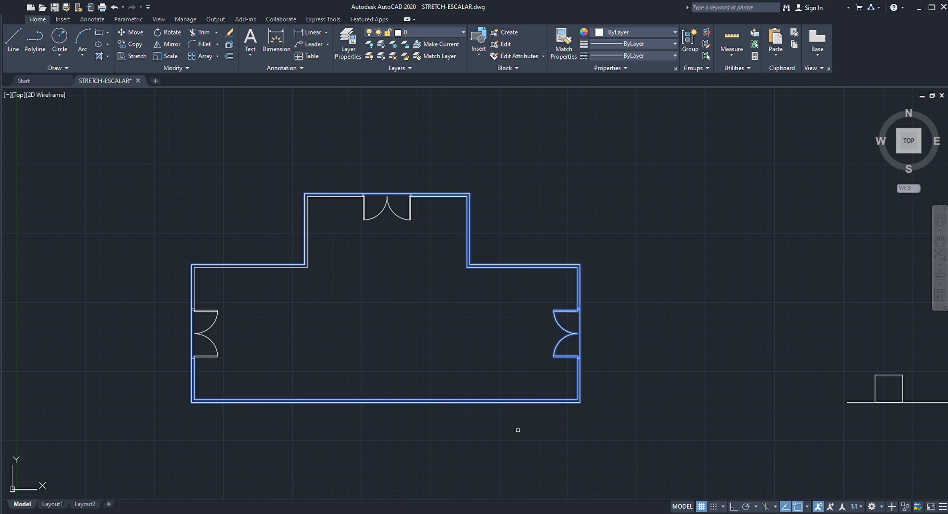
key(Return)
click(581, 332)
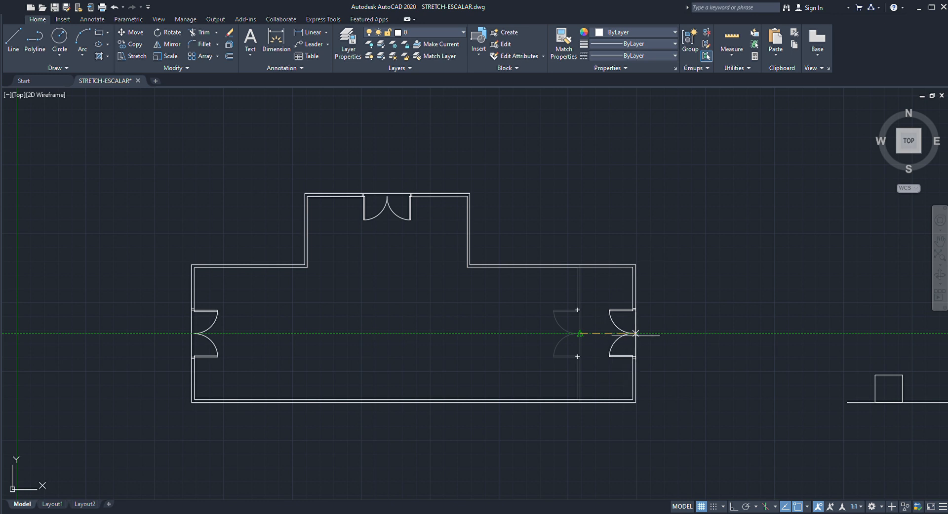
click(636, 334)
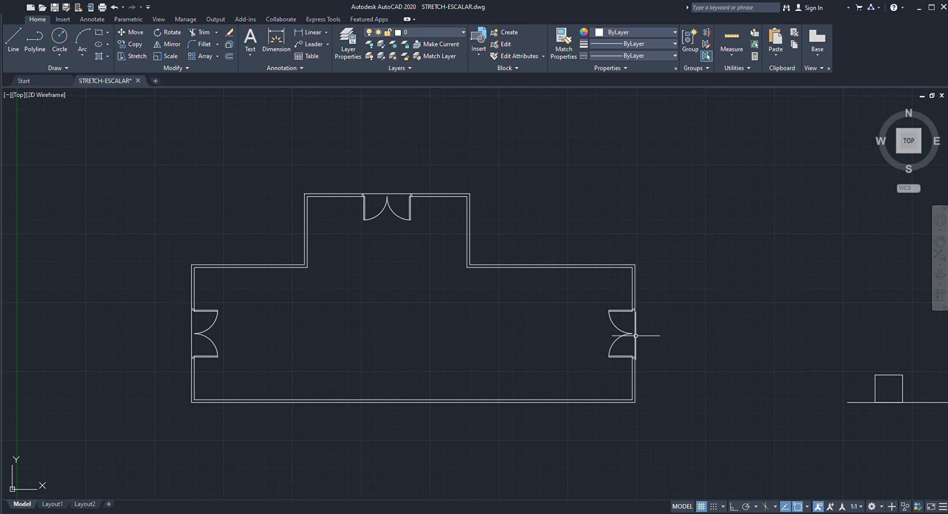
Stretch the left end of the floor plan, including its double door, horizontally outward to lengthen the room.
middle_drag(475, 341, 489, 342)
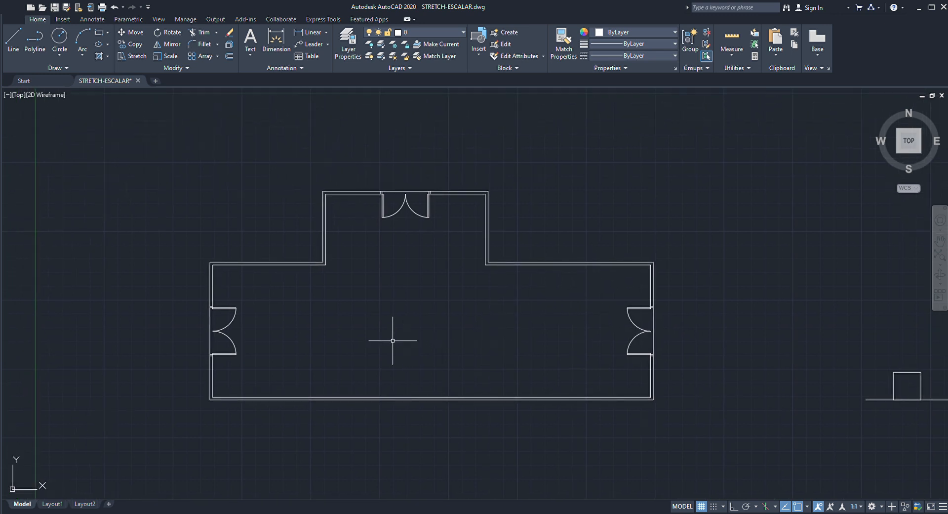
middle_drag(377, 339, 406, 349)
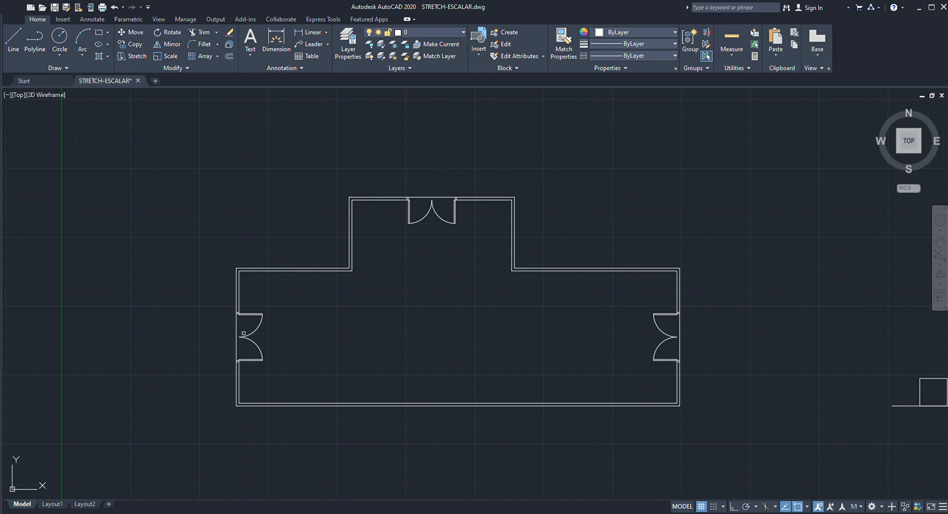
click(305, 218)
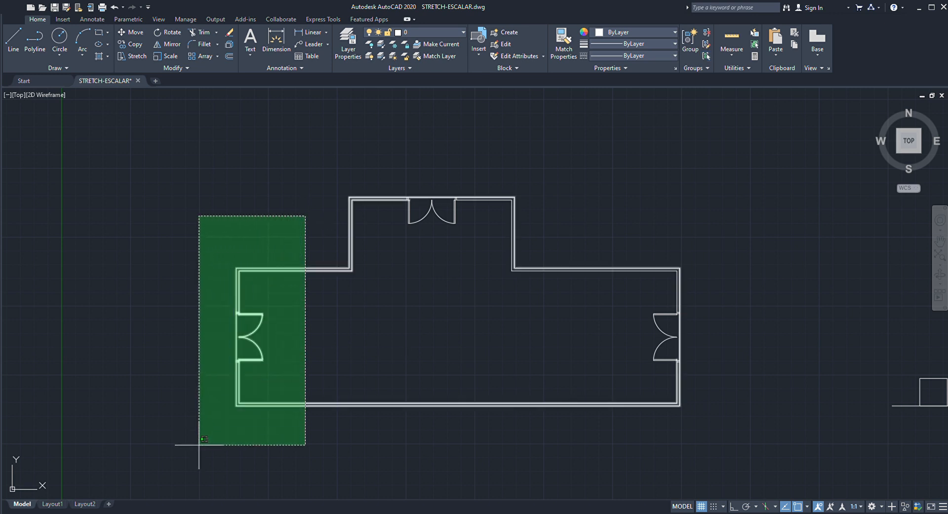
click(198, 444)
key(Return)
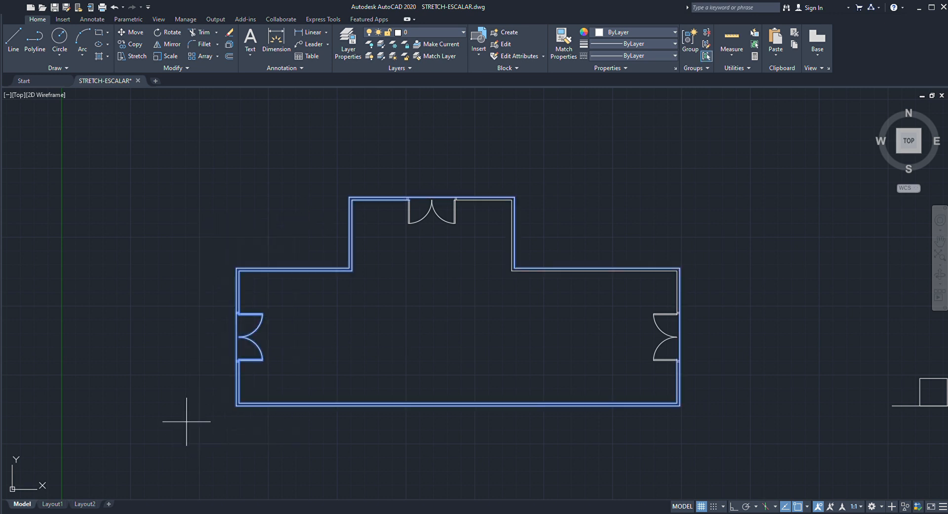
click(237, 337)
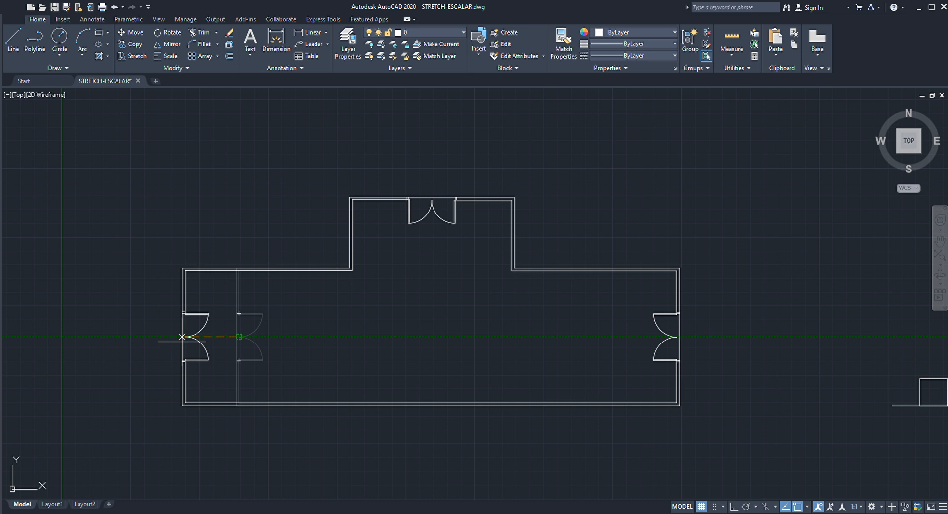
key(Return)
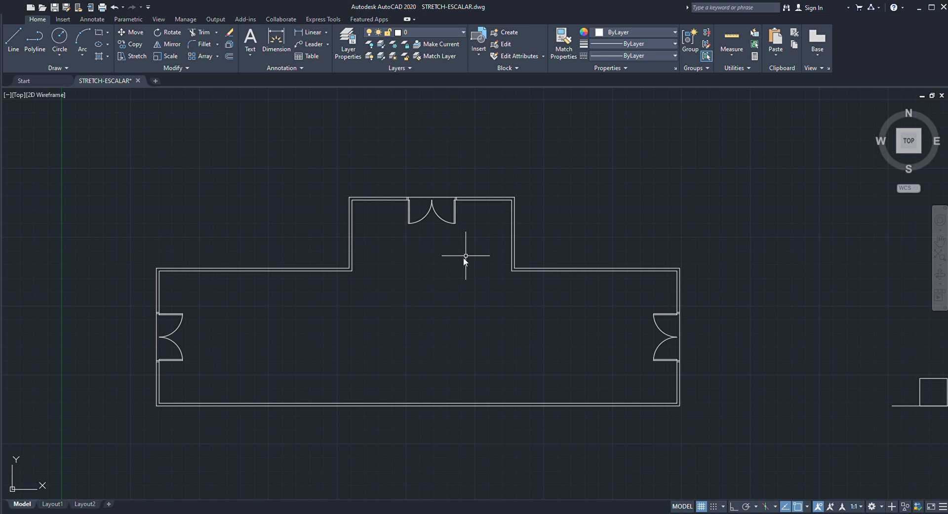
Stretch the upper projection with its double door straight down past the main wall line with ortho on, forming a recessed entrance.
click(538, 170)
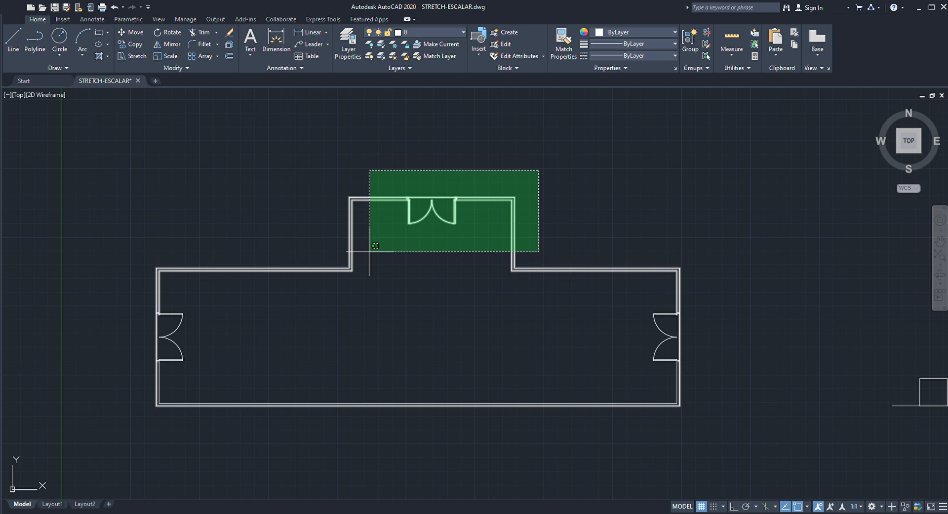
click(326, 253)
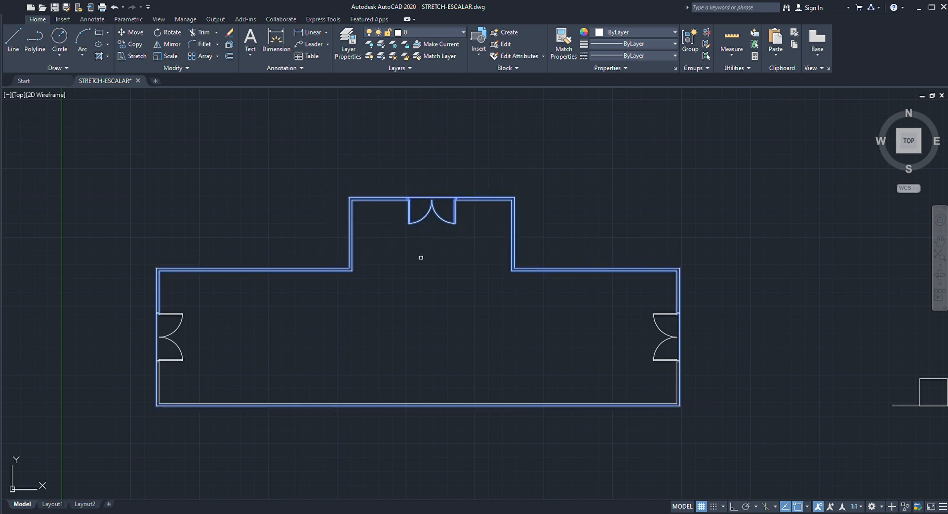
key(Return)
click(432, 198)
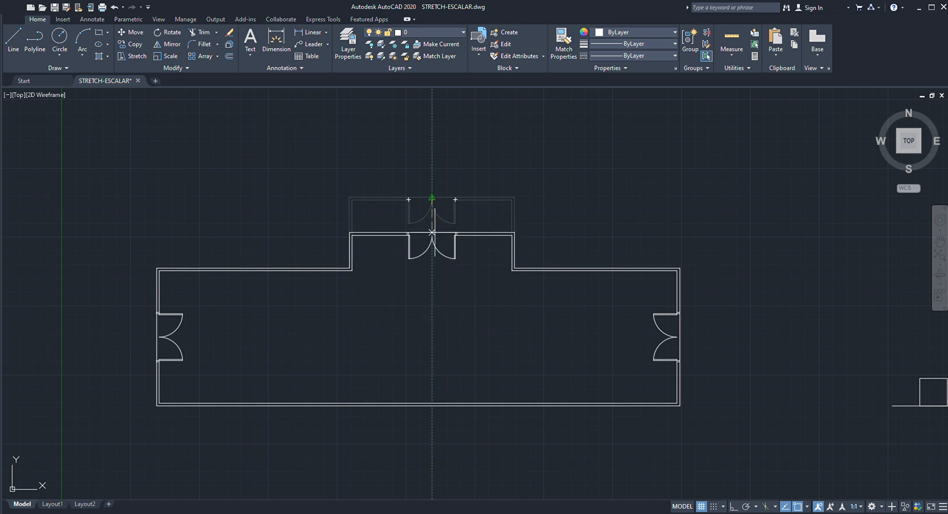
scroll(435, 233, up, 1)
scroll(427, 293, up, 1)
middle_drag(428, 293, 442, 241)
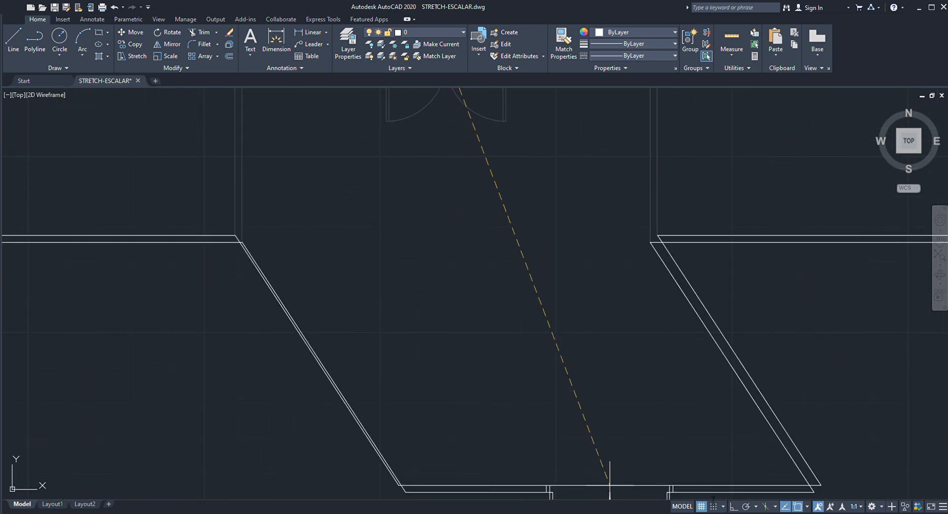
click(734, 506)
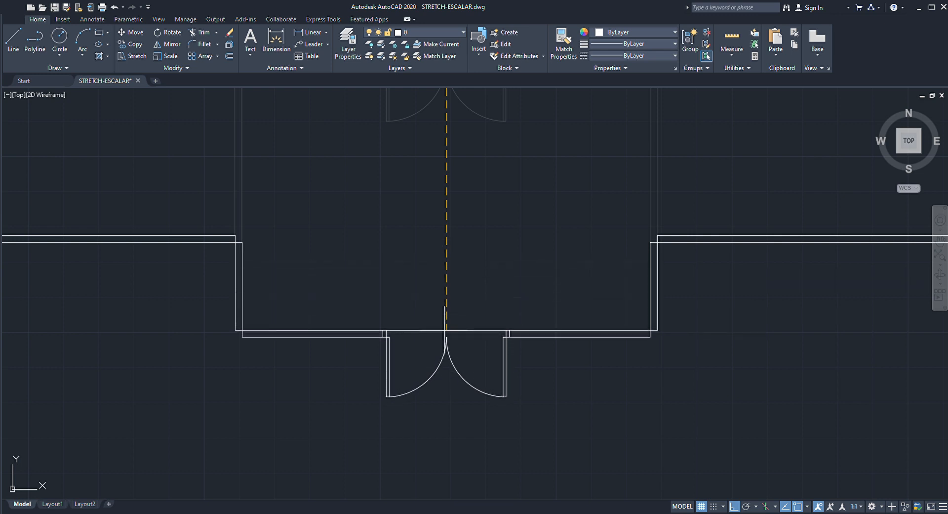
click(446, 330)
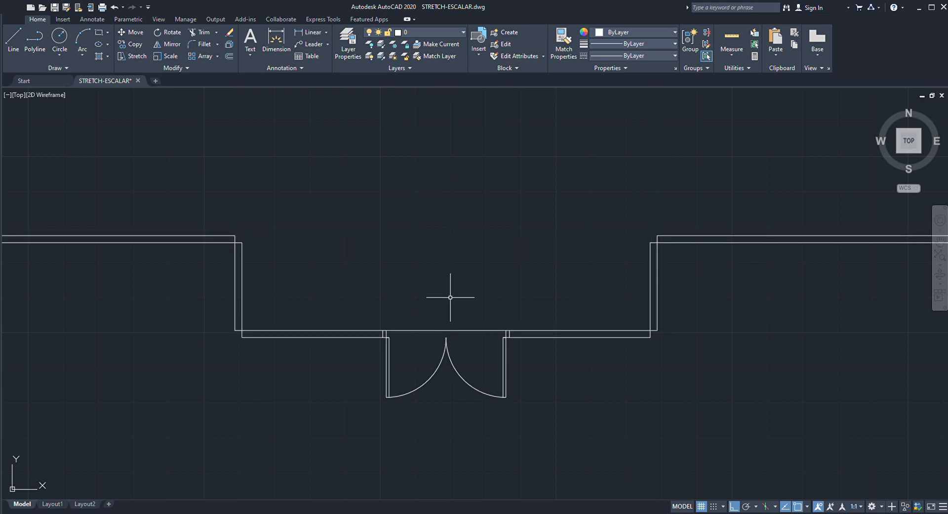
Trim the overlapping wall lines at the recess's lower-right corner and fillet the outer two lines into a clean corner.
middle_drag(674, 260, 628, 205)
scroll(630, 233, up, 4)
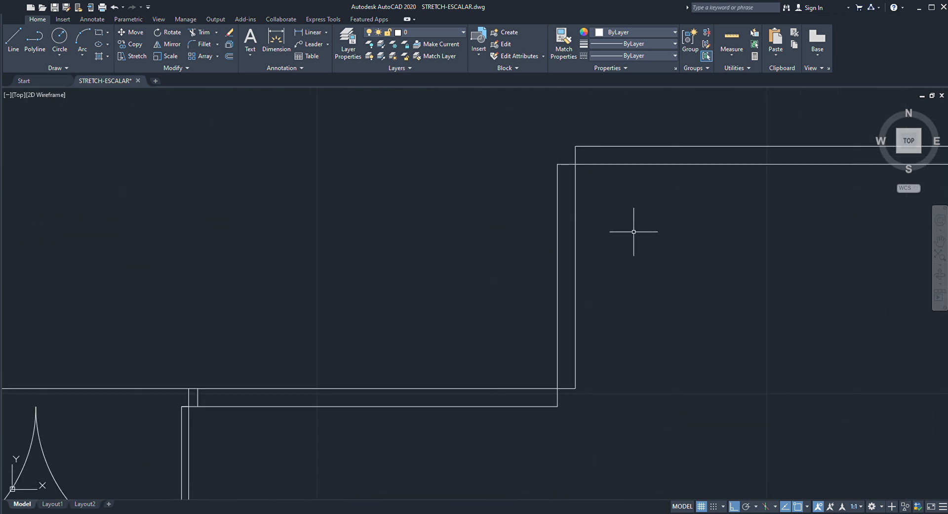
scroll(599, 164, down, 2)
scroll(567, 324, up, 3)
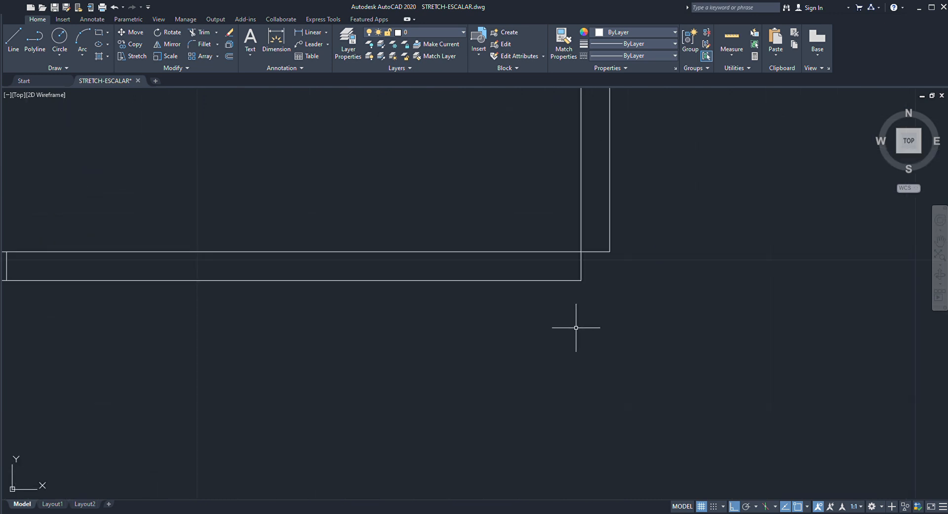
middle_drag(547, 324, 472, 392)
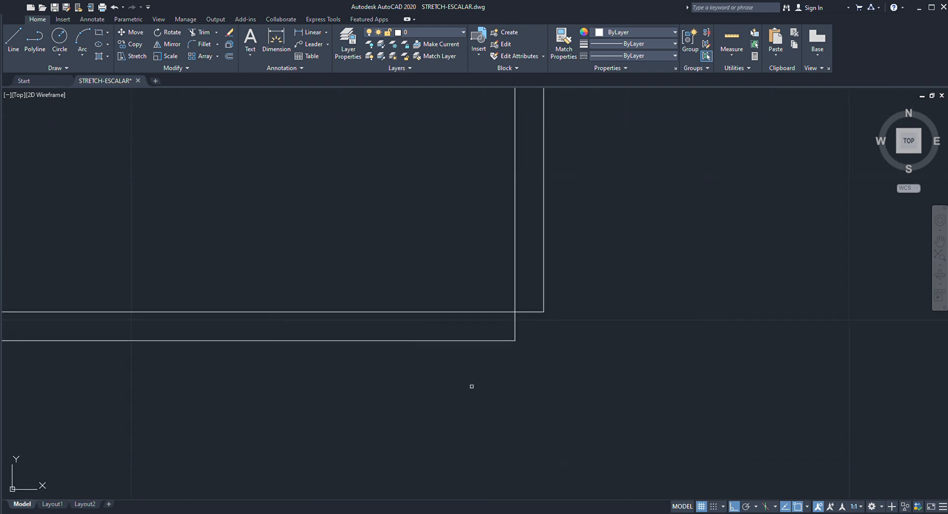
click(603, 275)
click(479, 400)
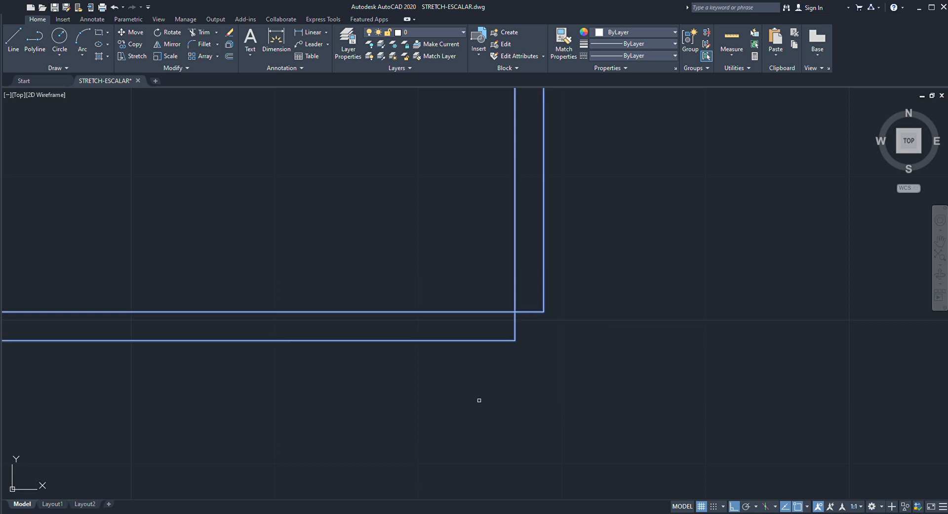
click(515, 328)
click(531, 312)
key(Escape)
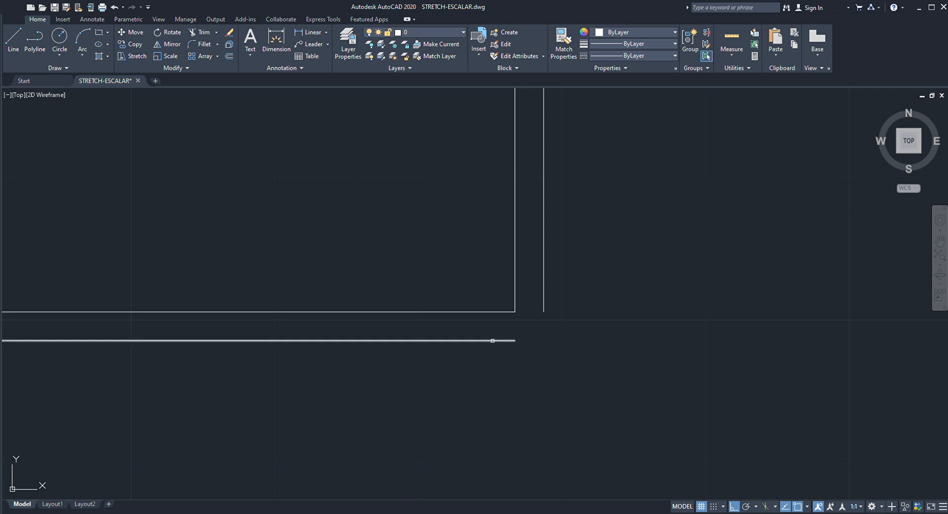
click(502, 338)
click(544, 309)
Trim the overlapping ends of the crossing wall lines at the recess's upper-right corner.
scroll(546, 341, down, 3)
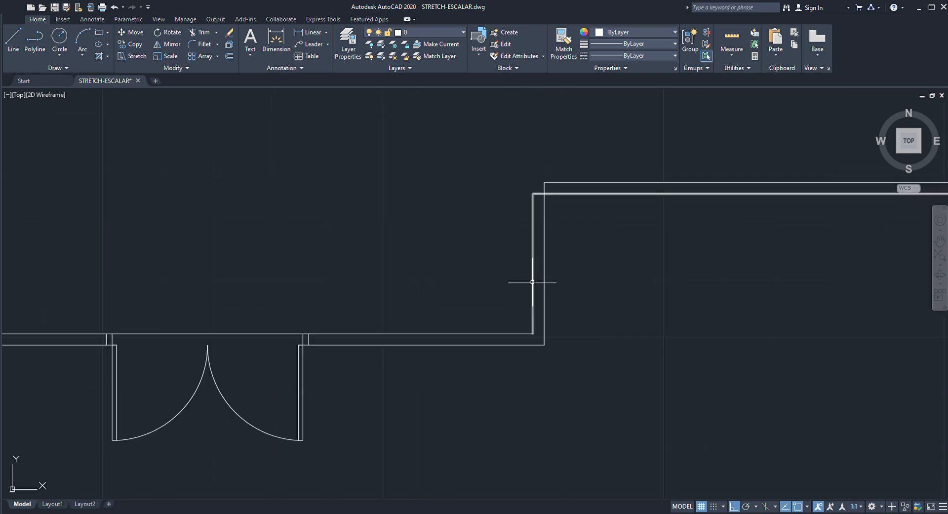
middle_drag(467, 275, 675, 274)
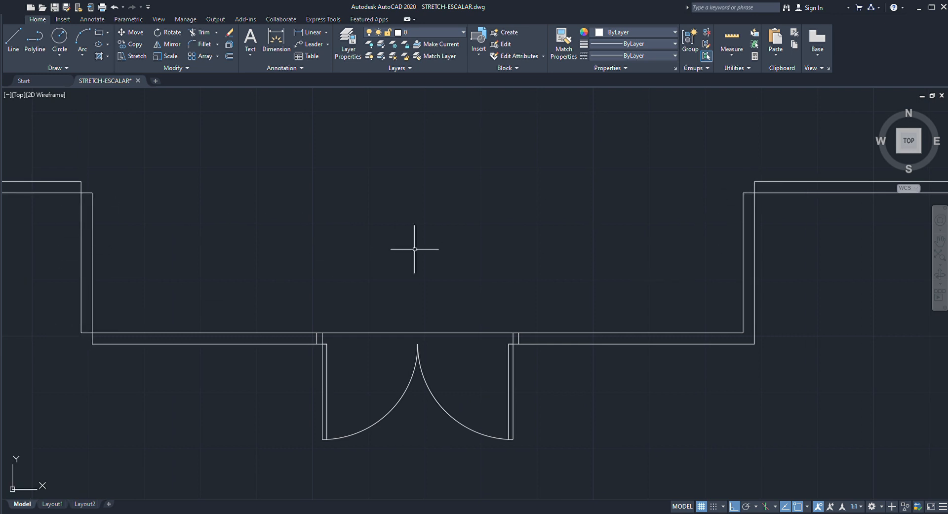
middle_drag(415, 252, 227, 318)
scroll(498, 256, up, 8)
middle_drag(499, 255, 396, 386)
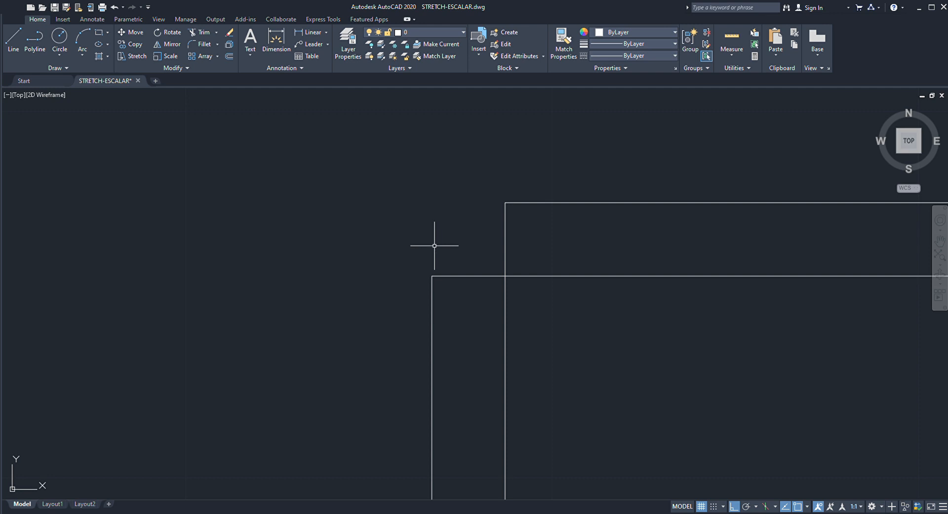
click(569, 162)
click(405, 326)
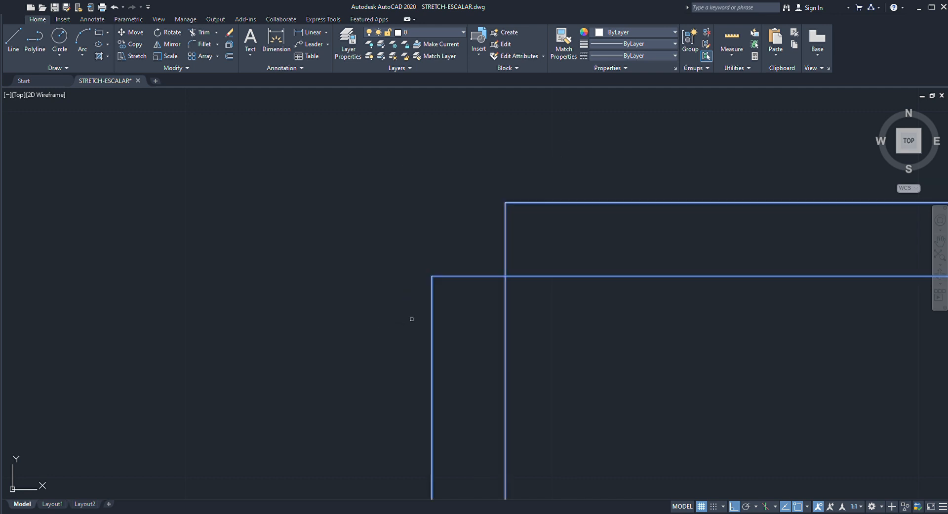
click(505, 252)
key(Escape)
Fillet the open outer wall lines at the recess's upper-right corner so they meet in a sharp corner.
text(f)
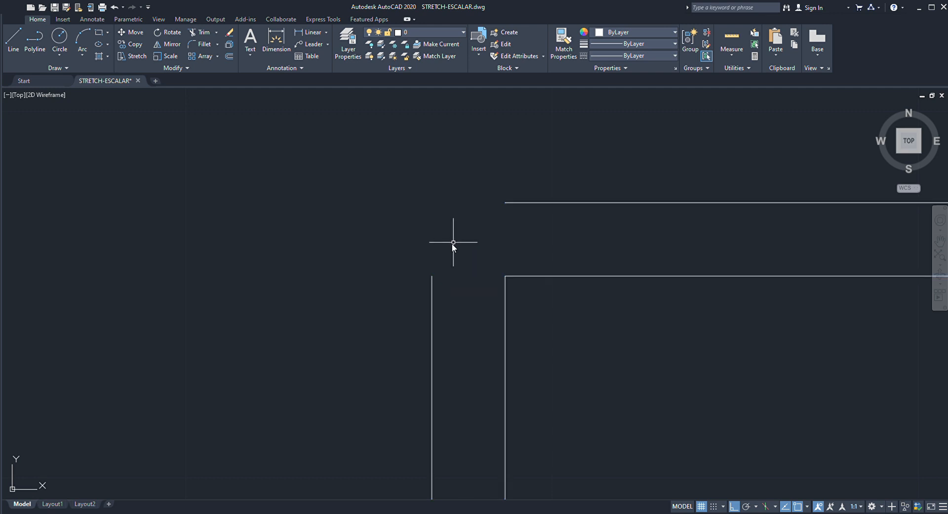
key(Return)
click(525, 203)
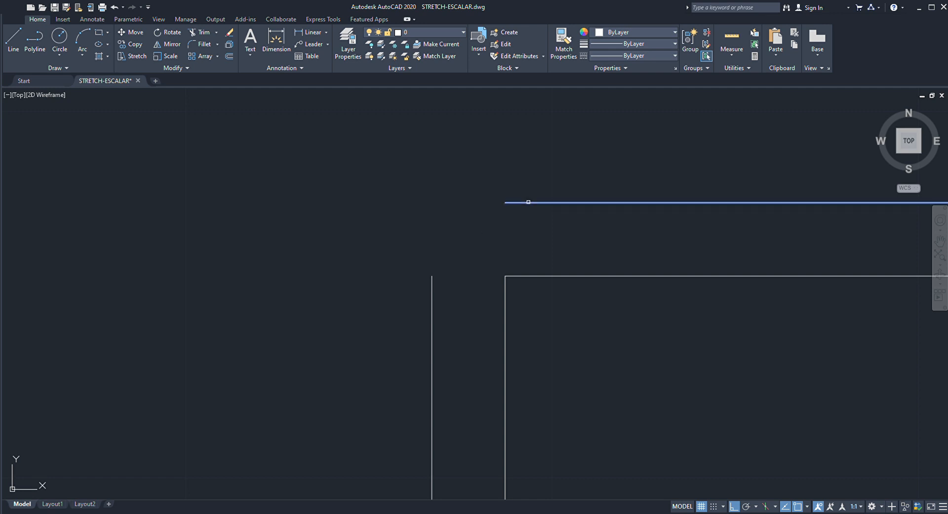
click(433, 286)
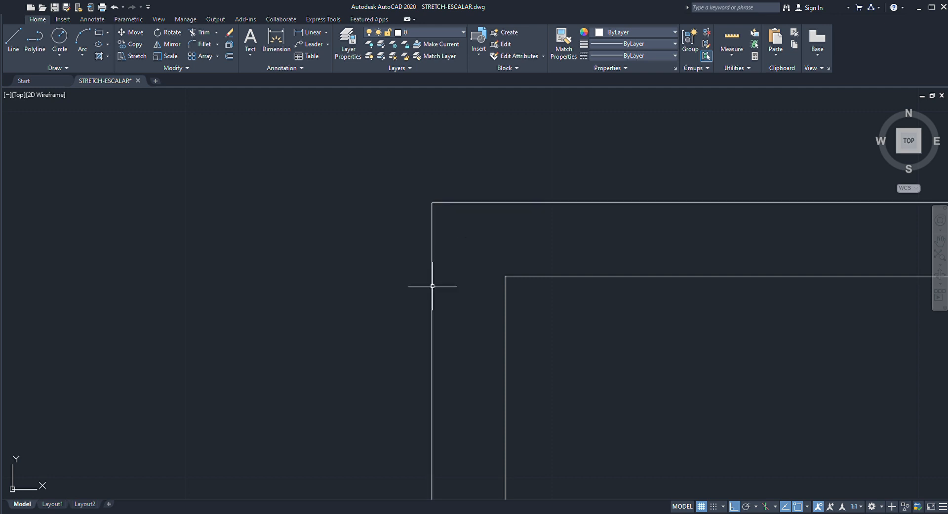
Trim the overlapping wall lines at the recess's lower-left corner and fillet the outer two lines into a clean corner.
scroll(531, 267, down, 4)
scroll(369, 361, down, 3)
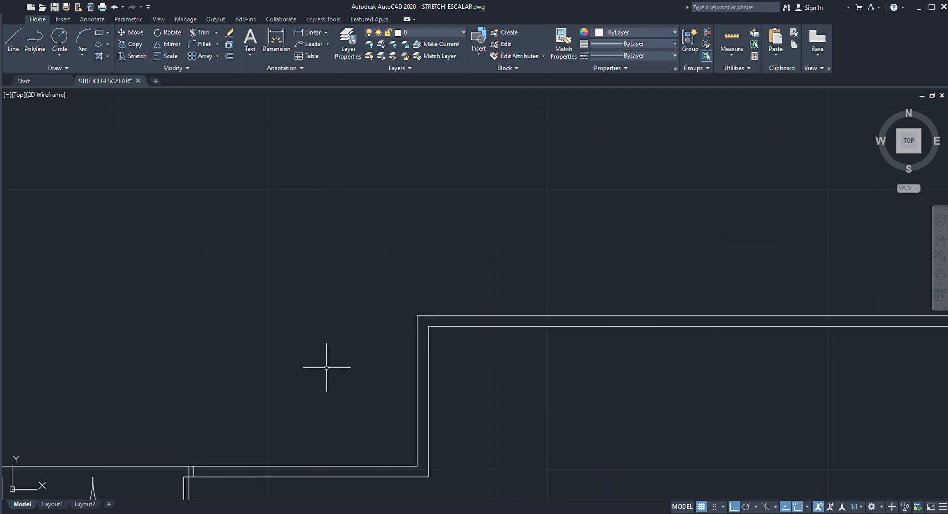
middle_drag(329, 367, 639, 271)
middle_drag(427, 303, 674, 286)
scroll(300, 387, up, 6)
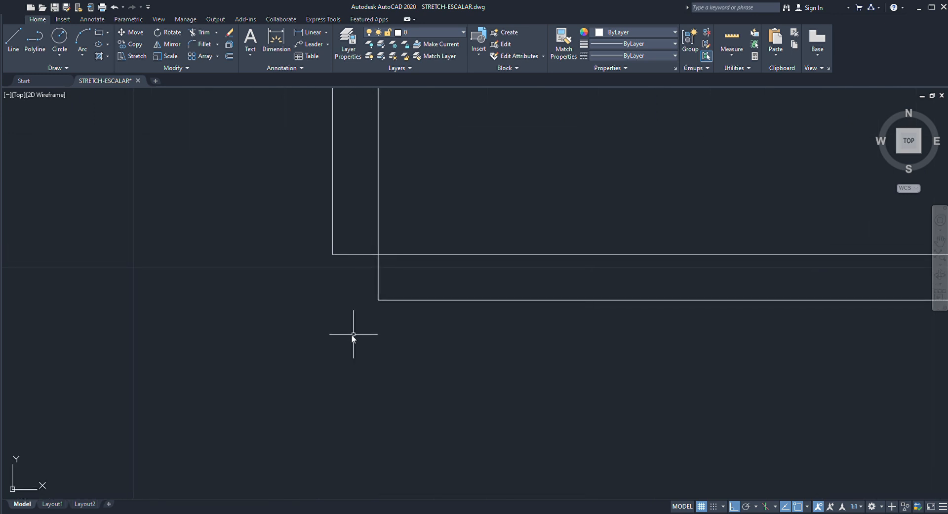
click(432, 225)
click(395, 262)
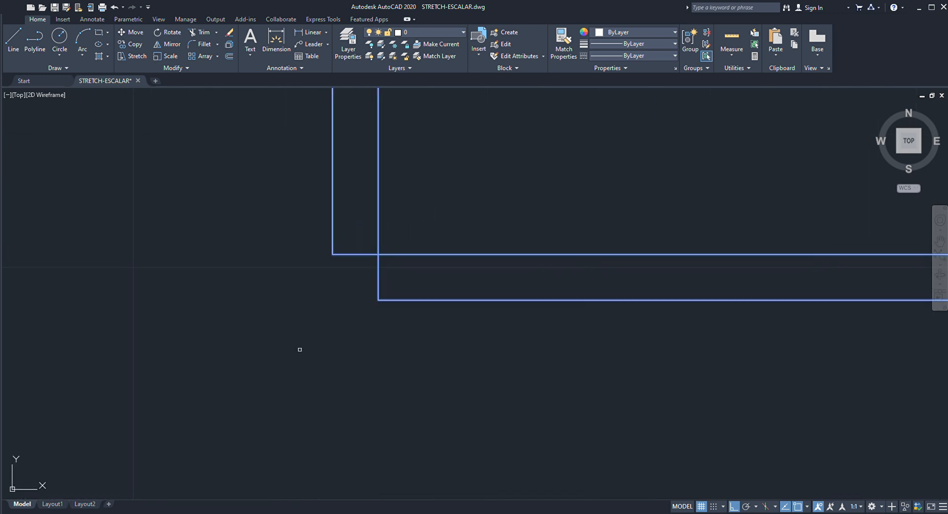
click(352, 252)
click(380, 267)
key(Escape)
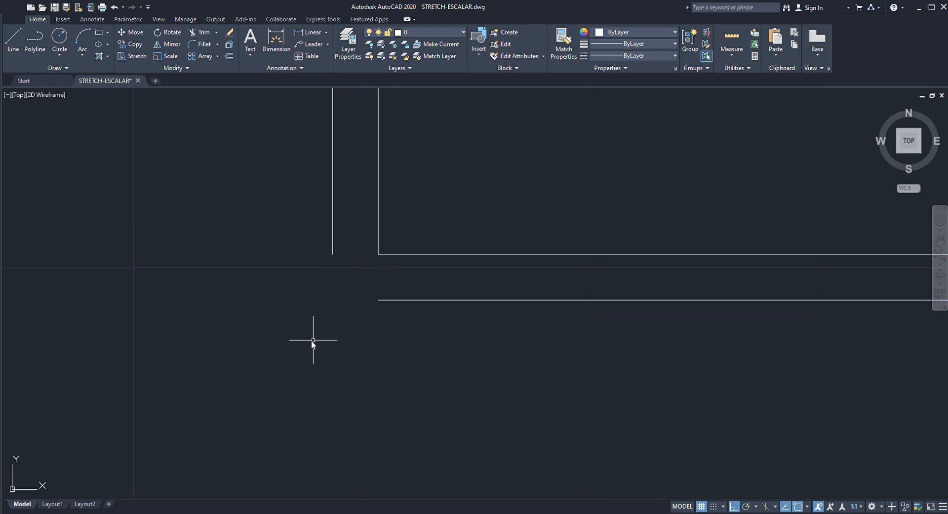
click(383, 300)
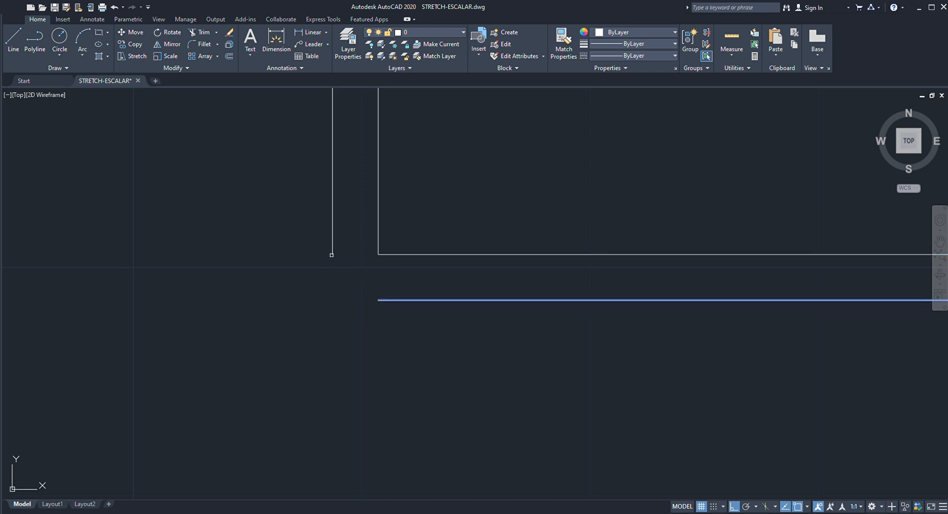
Trim the overlapping ends of the crossing wall lines at the recess's upper-left corner.
scroll(335, 252, down, 3)
mouse_move(397, 195)
middle_down()
mouse_move(399, 235)
mouse_move(328, 332)
middle_up()
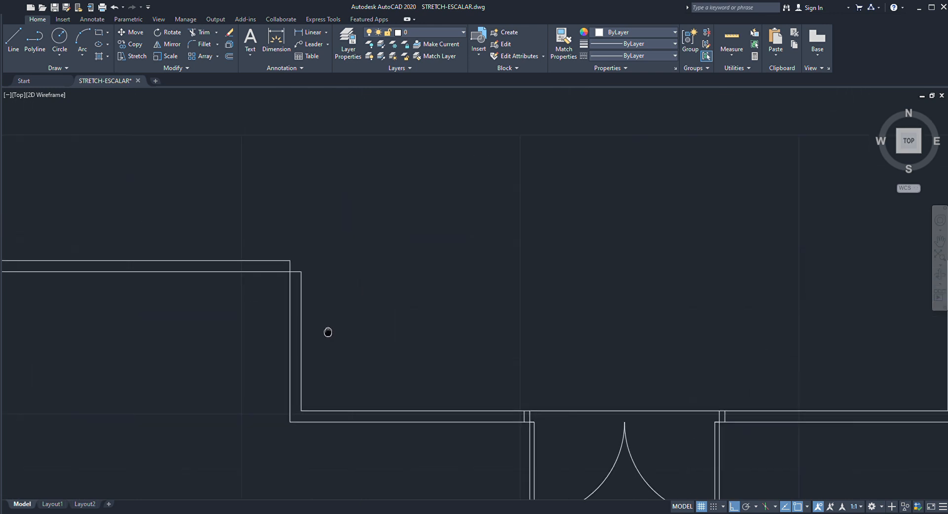
scroll(275, 339, up, 2)
scroll(299, 224, up, 2)
scroll(347, 239, up, 1)
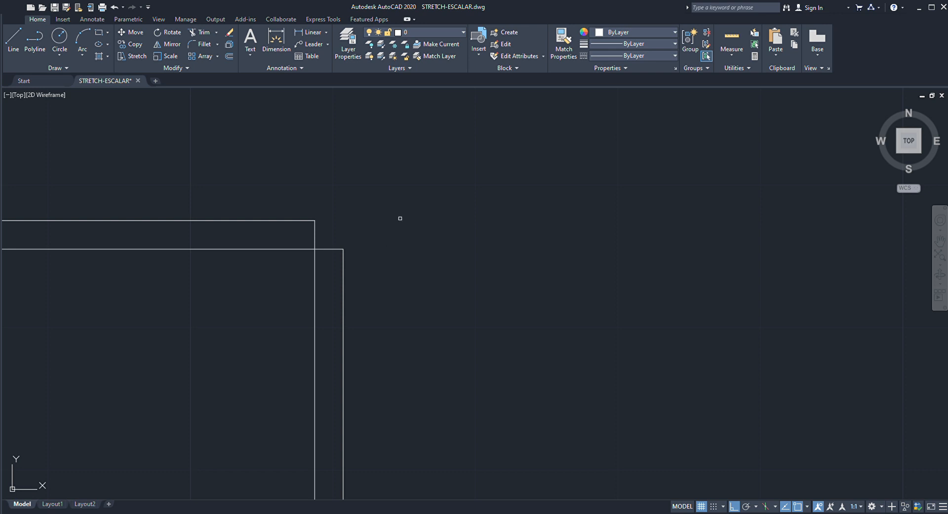
click(393, 179)
click(289, 292)
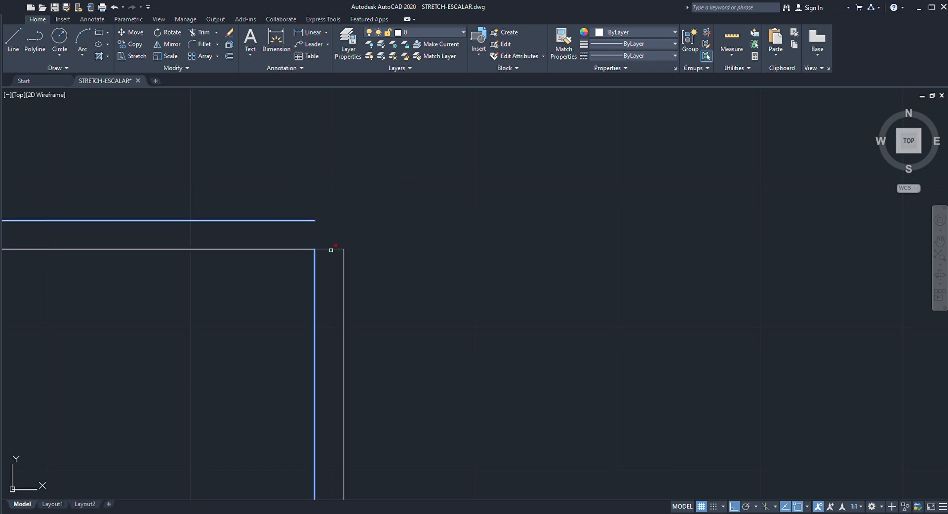
key(Escape)
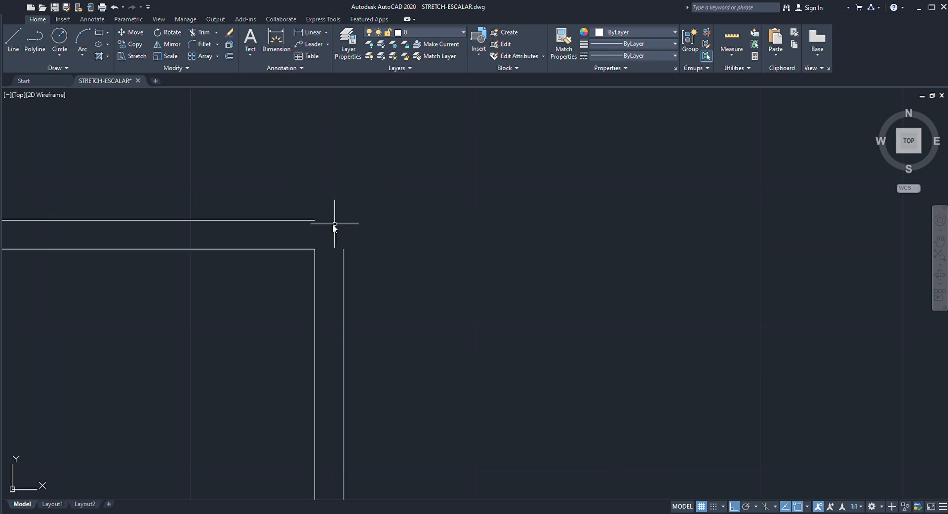
Fillet the open outer wall lines at the recess's upper-left corner so they meet in a sharp corner.
text(f)
key(Return)
click(342, 261)
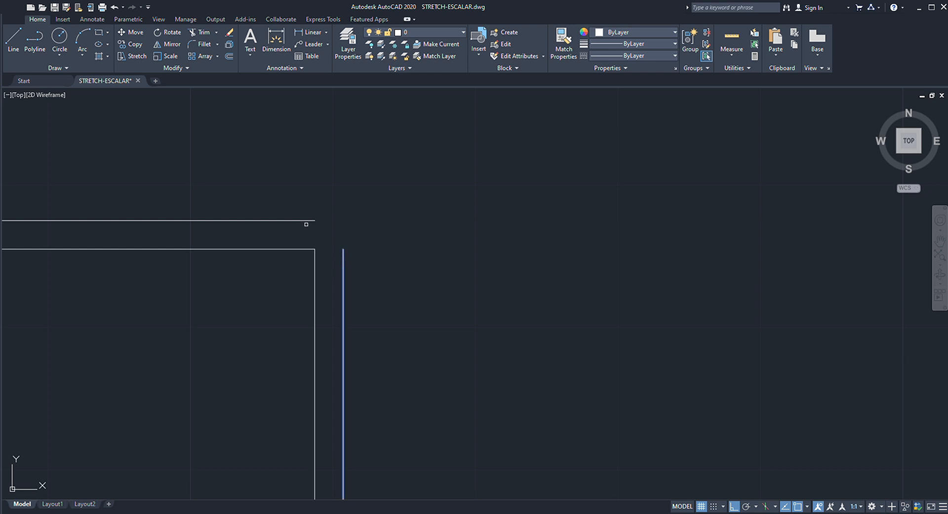
click(306, 222)
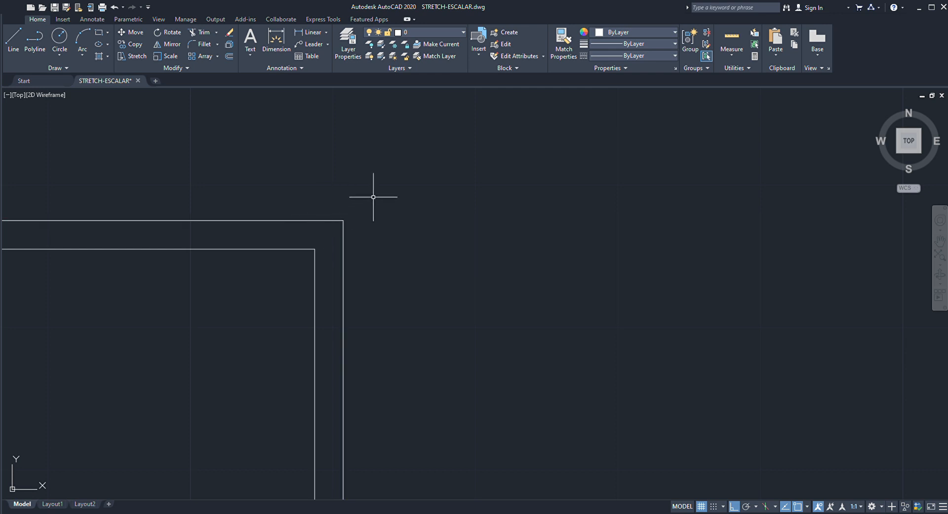
Review the whole reshaped floor plan and examine the white and red squares on the baseline beside it.
scroll(398, 206, down, 8)
middle_drag(437, 283, 400, 243)
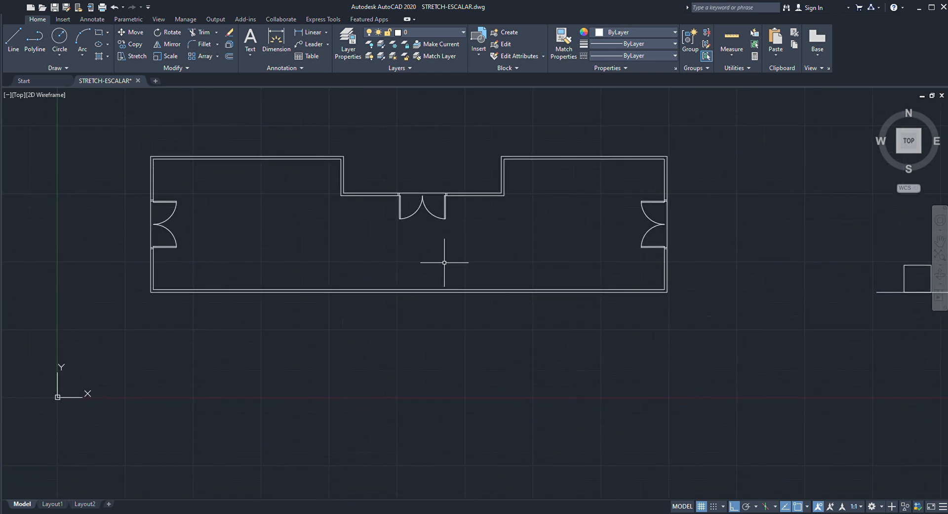
middle_drag(445, 262, 470, 331)
scroll(431, 293, up, 3)
scroll(440, 300, down, 1)
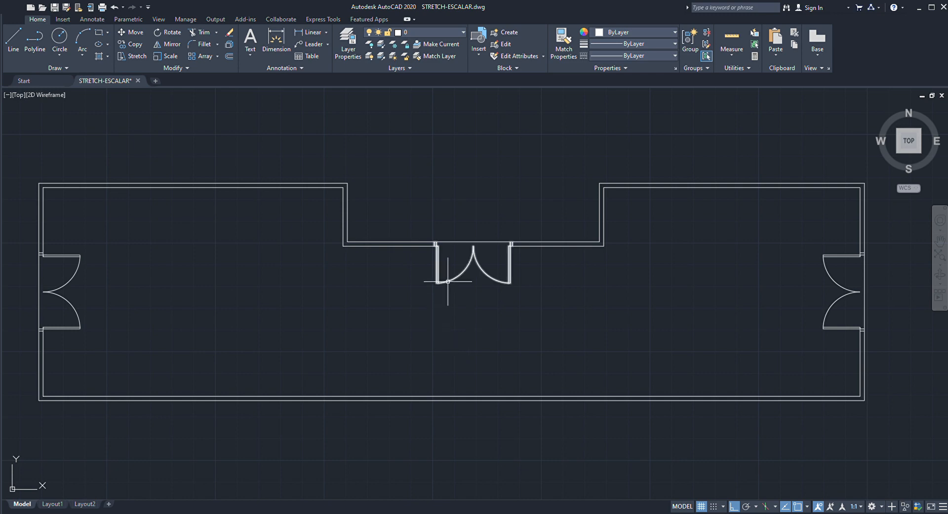
scroll(446, 275, down, 8)
middle_drag(562, 321, 445, 304)
scroll(450, 304, up, 5)
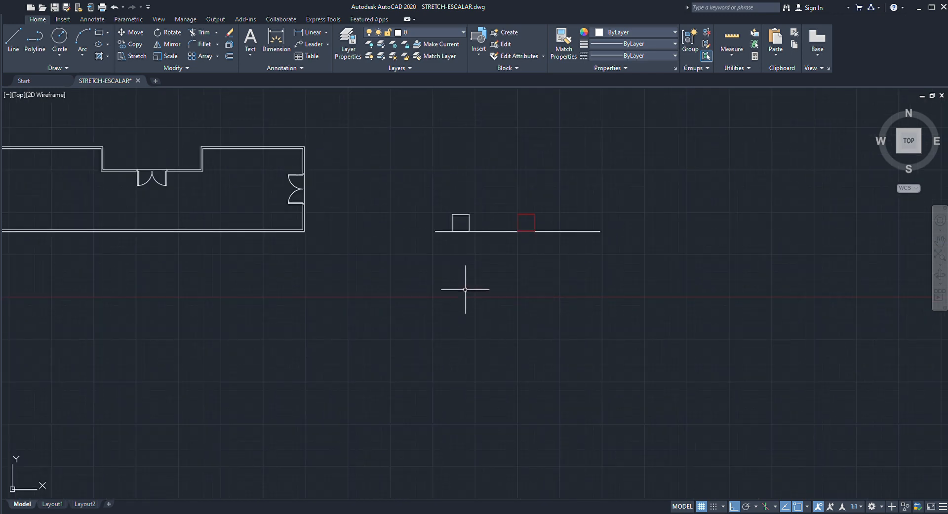
middle_drag(475, 268, 443, 356)
scroll(461, 346, up, 5)
middle_drag(466, 322, 414, 391)
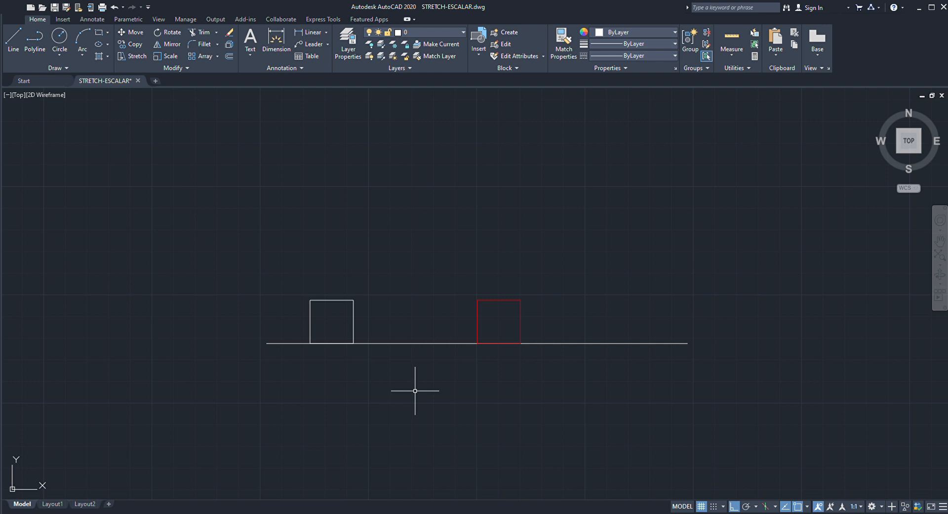
scroll(313, 324, up, 2)
scroll(313, 323, up, 2)
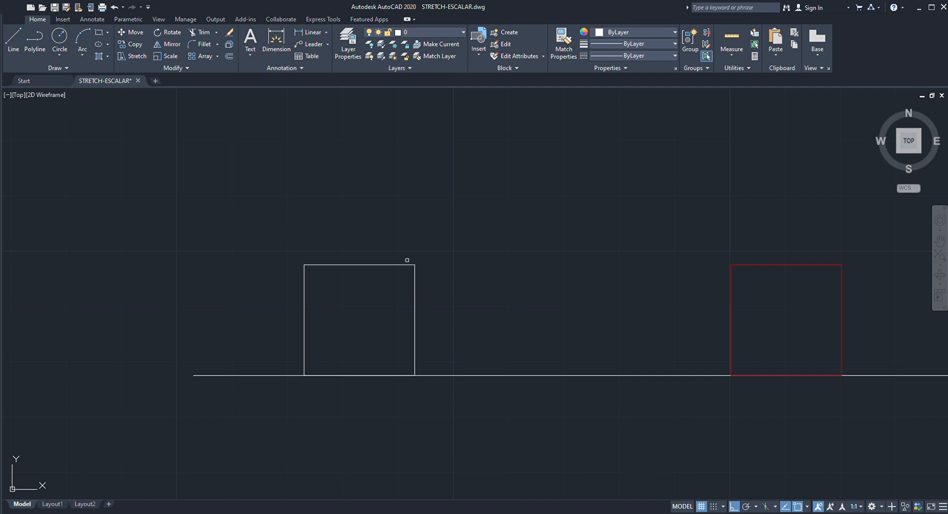
Try enlarging the white square freehand with Scale from its lower-left corner, and undo the scaling.
click(405, 265)
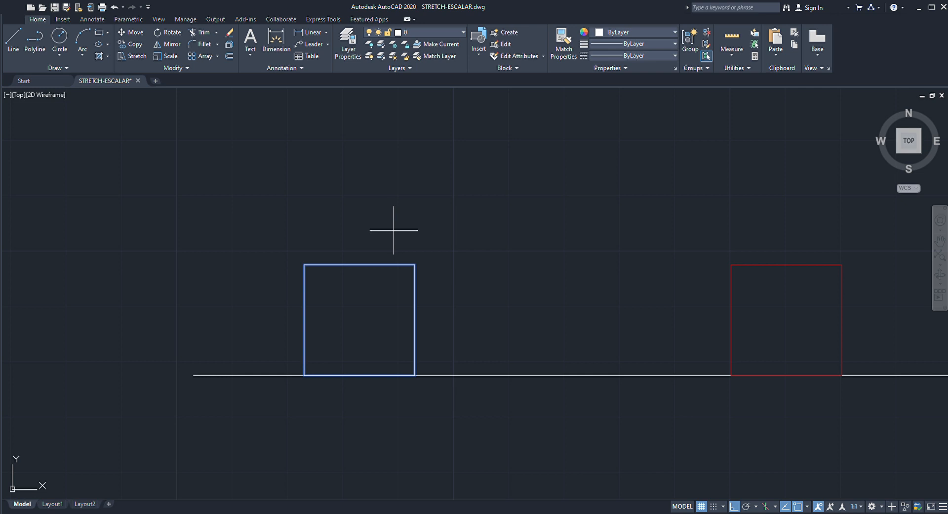
click(304, 376)
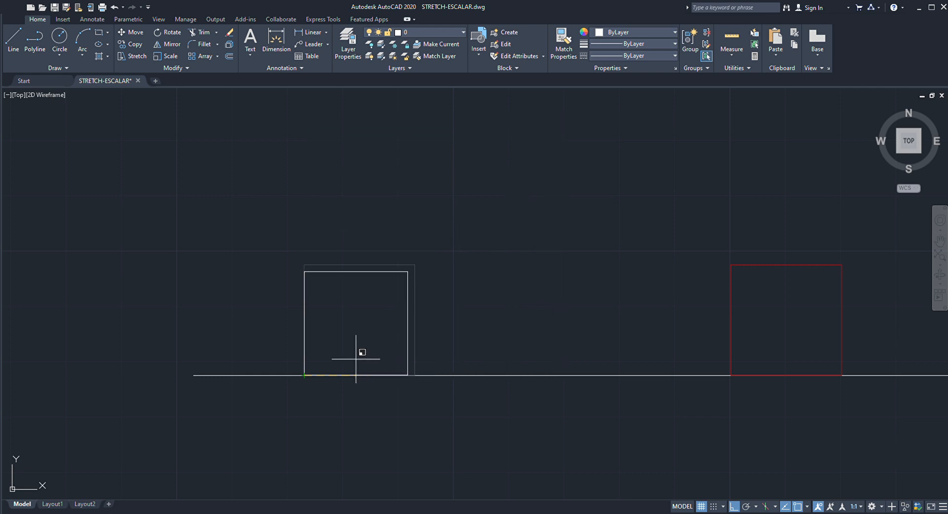
click(434, 336)
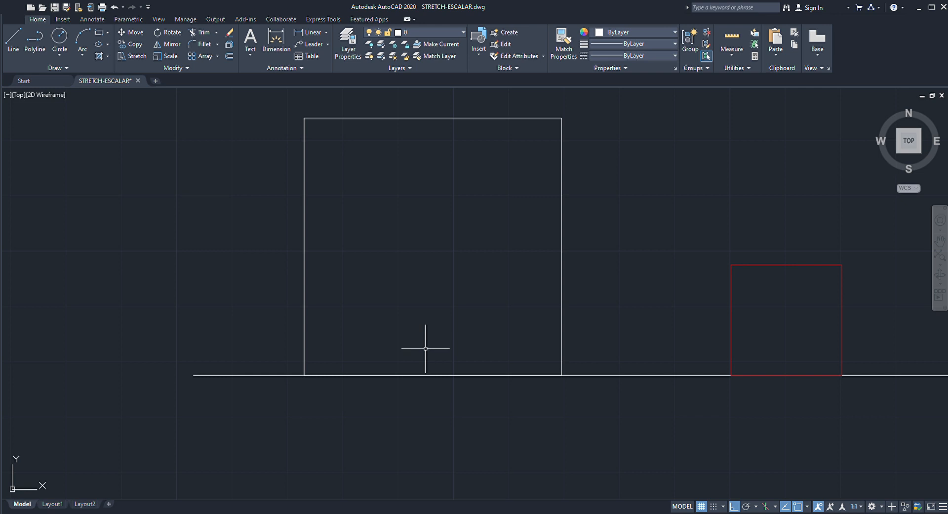
key(ctrl+z)
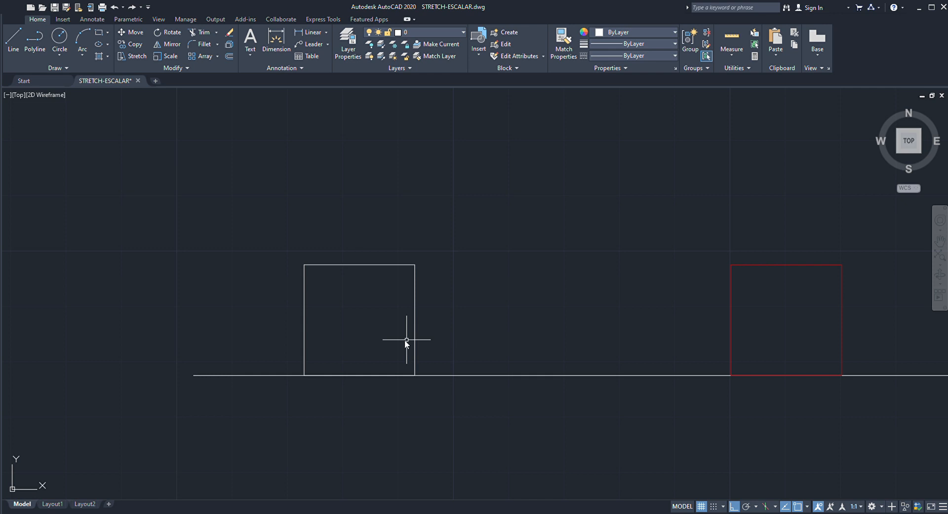
Try scaling the white square by a factor of 0.5 from its lower-left corner, and undo the scaling.
key(Return)
click(390, 266)
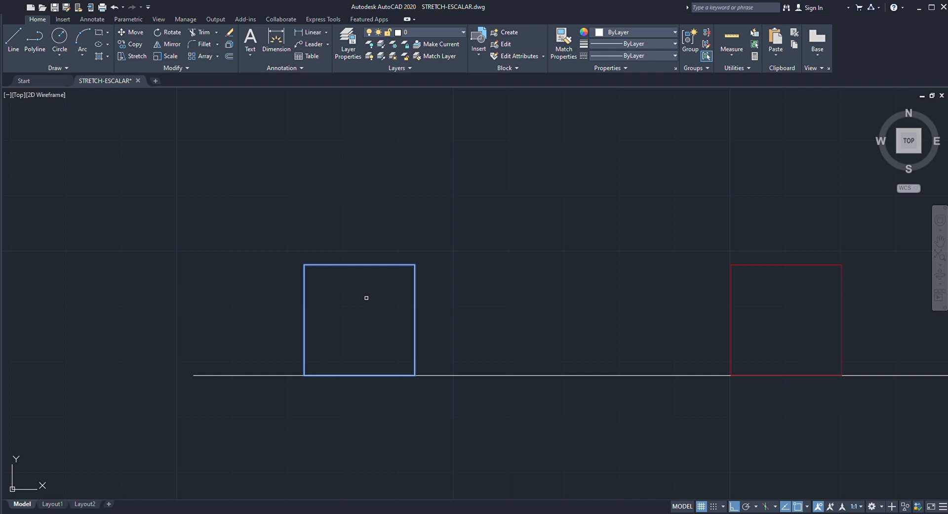
key(Return)
click(304, 376)
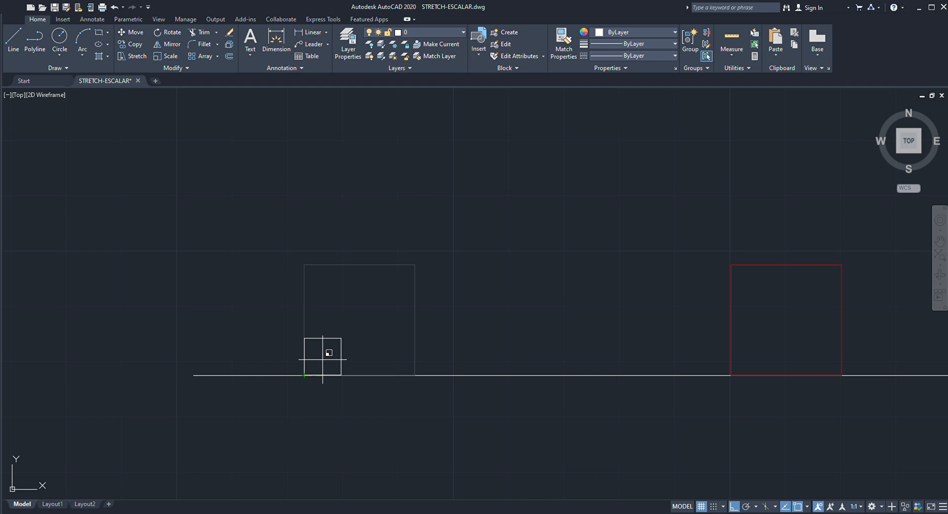
text(0.5)
key(Return)
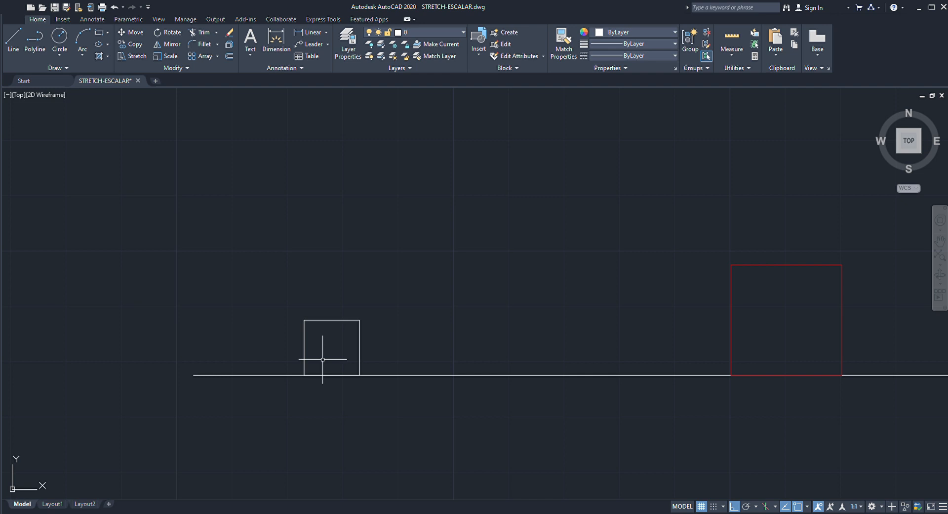
key(ctrl+z)
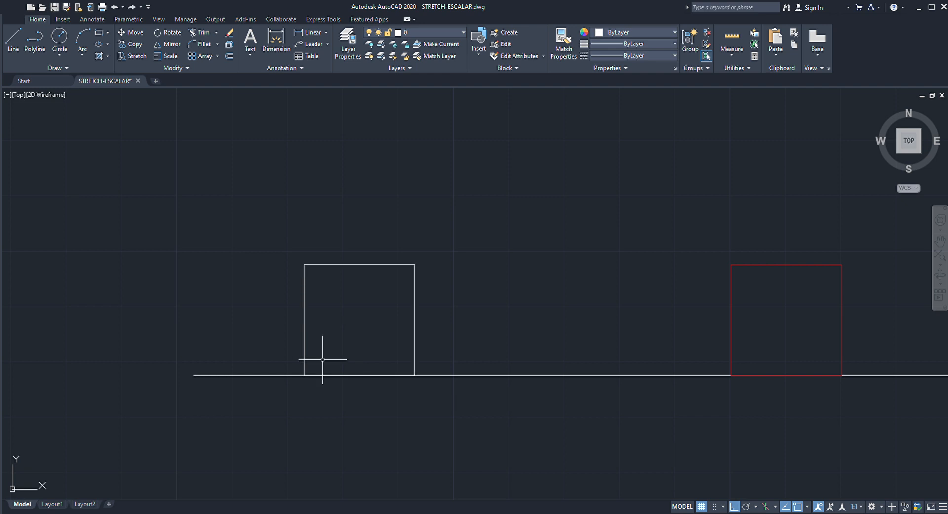
Scale the white square by a factor of 2 using its lower-left corner as the base point.
text(sc)
key(Return)
click(387, 265)
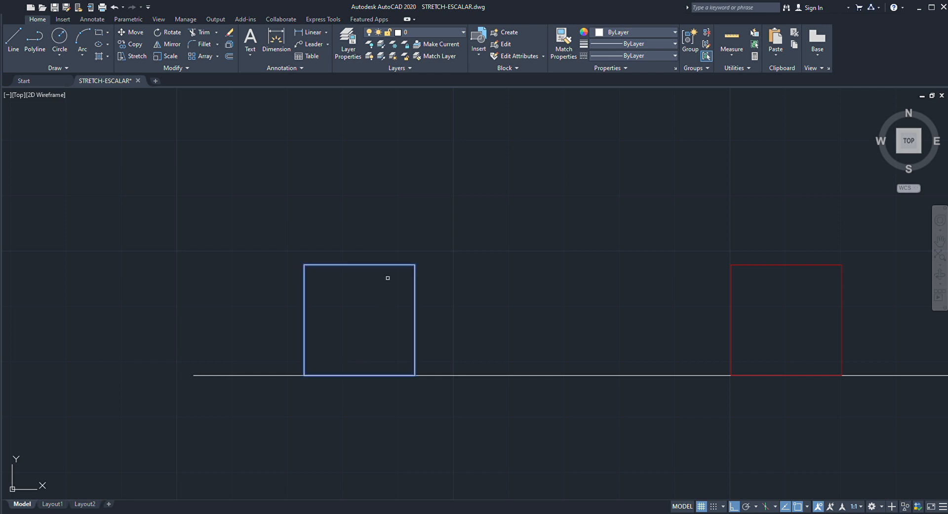
key(Return)
click(304, 374)
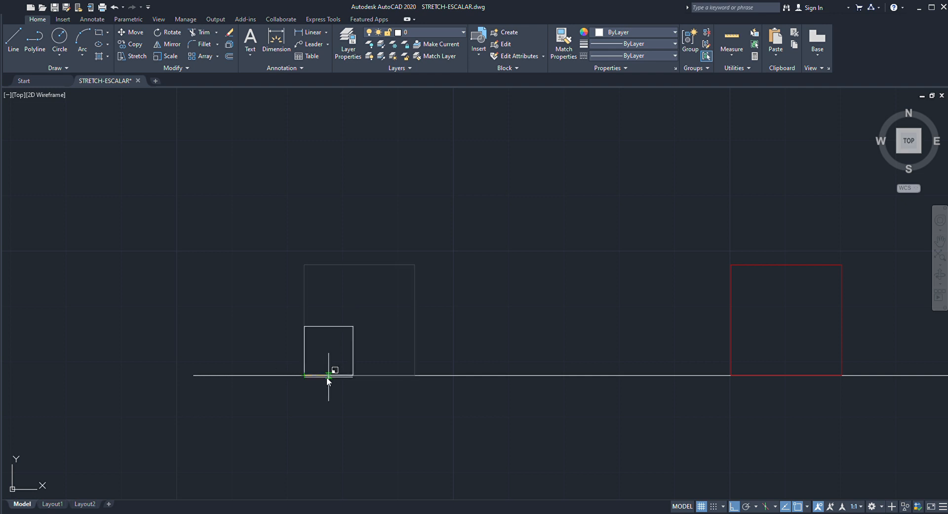
text(2)
key(Return)
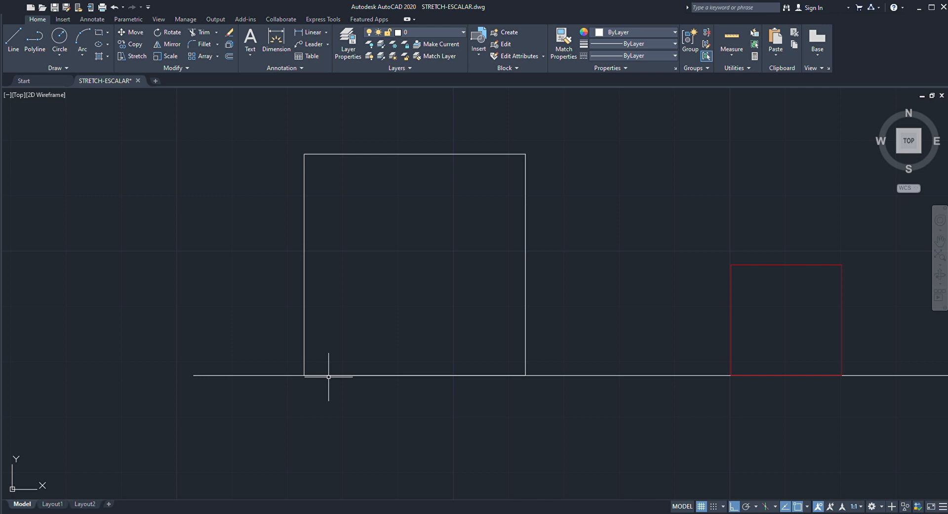
Scale the red square to half size from its lower-left corner with the Copy option, keeping the original.
mouse_move(664, 363)
middle_down()
mouse_move(356, 392)
mouse_move(394, 371)
mouse_move(420, 372)
middle_up()
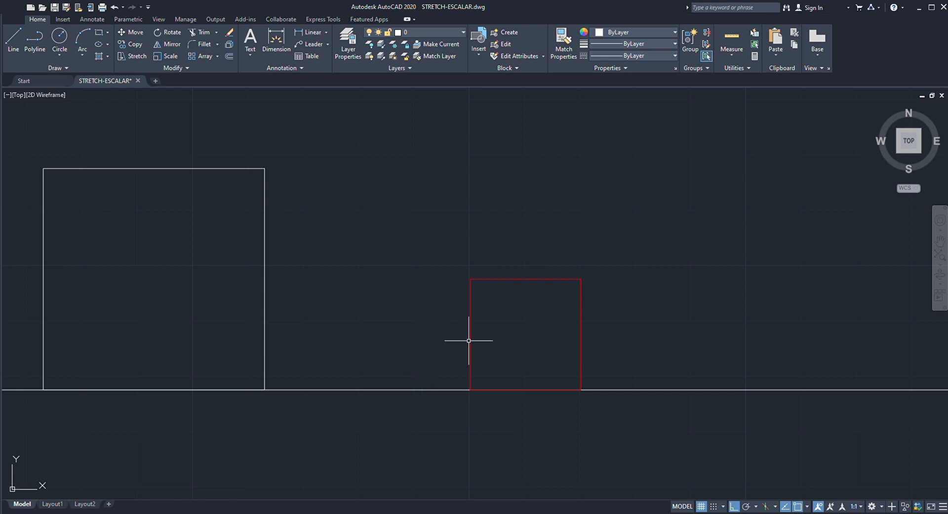
click(545, 277)
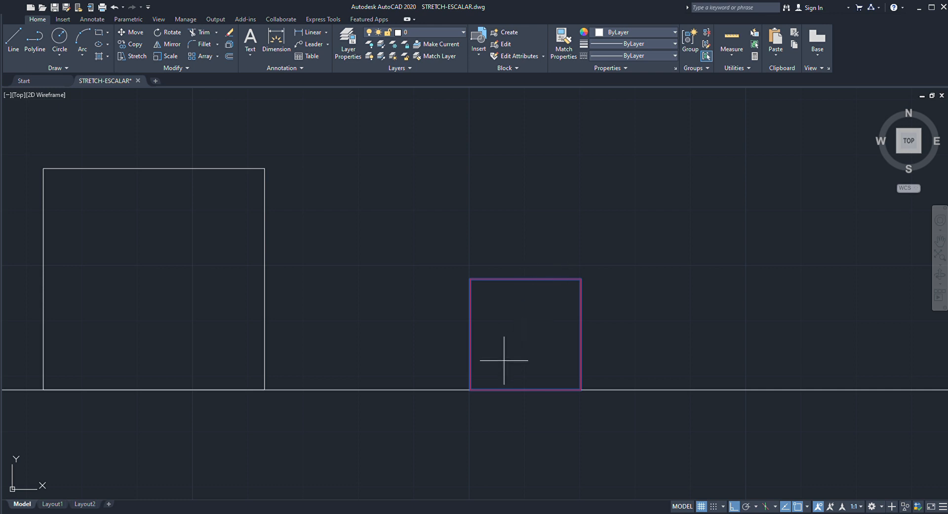
click(470, 389)
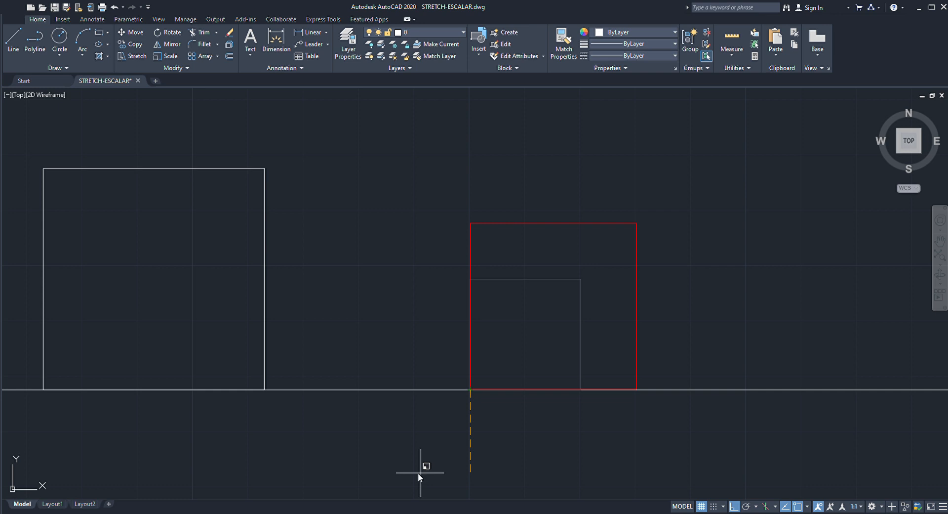
click(418, 473)
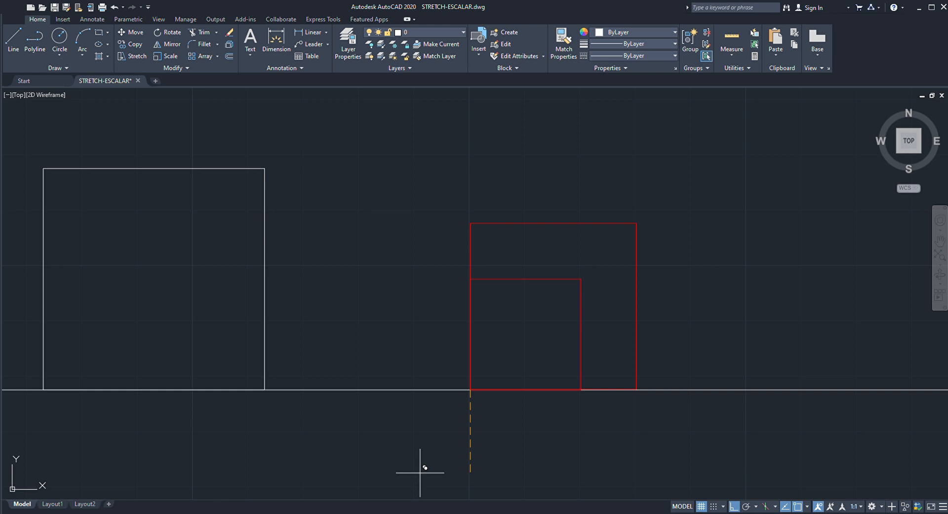
key(Return)
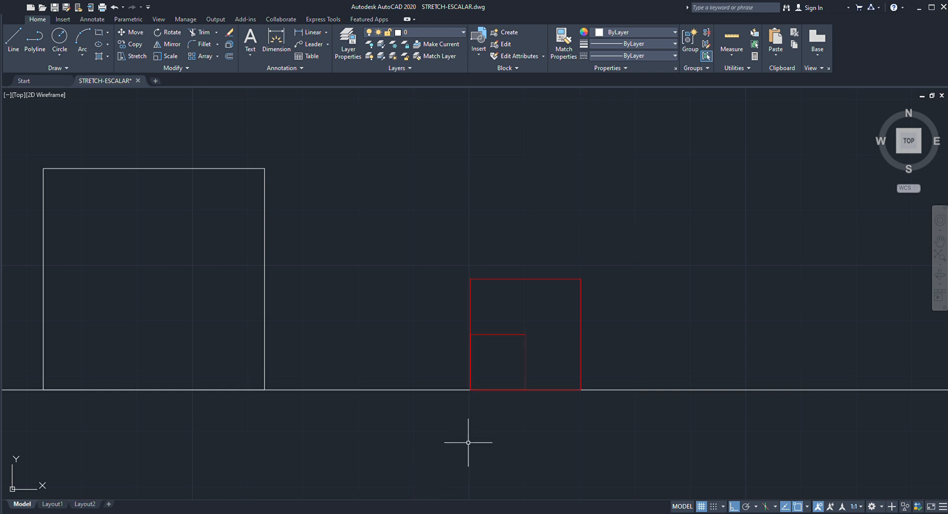
Select the small red copy and the original red square to check that both are separate objects, and clear the selection.
click(524, 360)
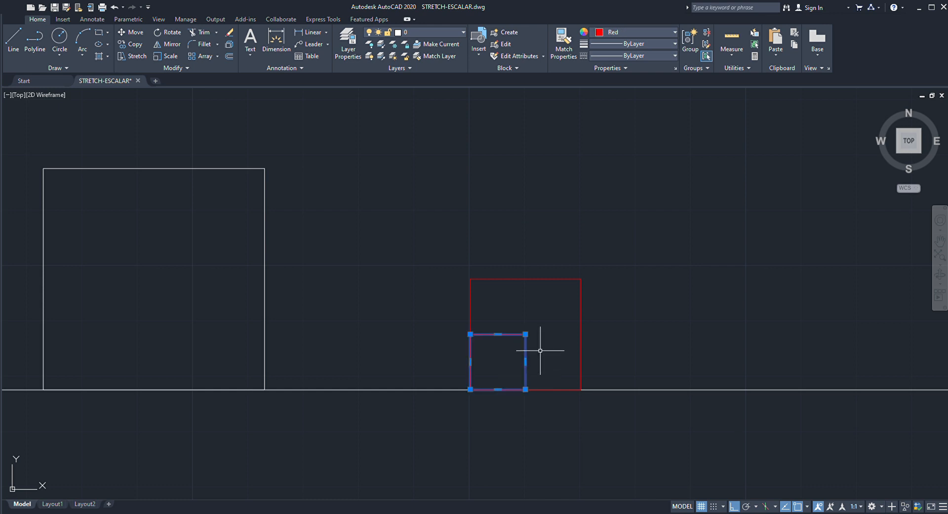
click(581, 312)
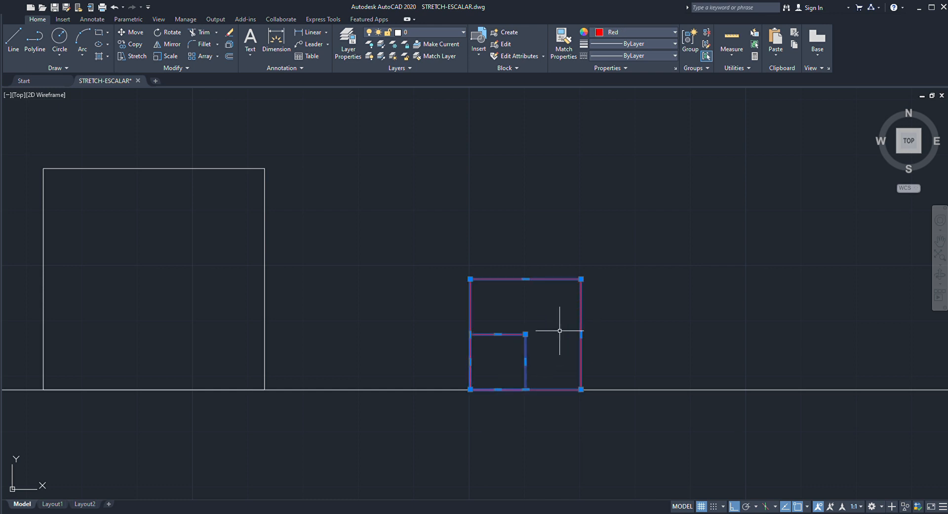
key(Escape)
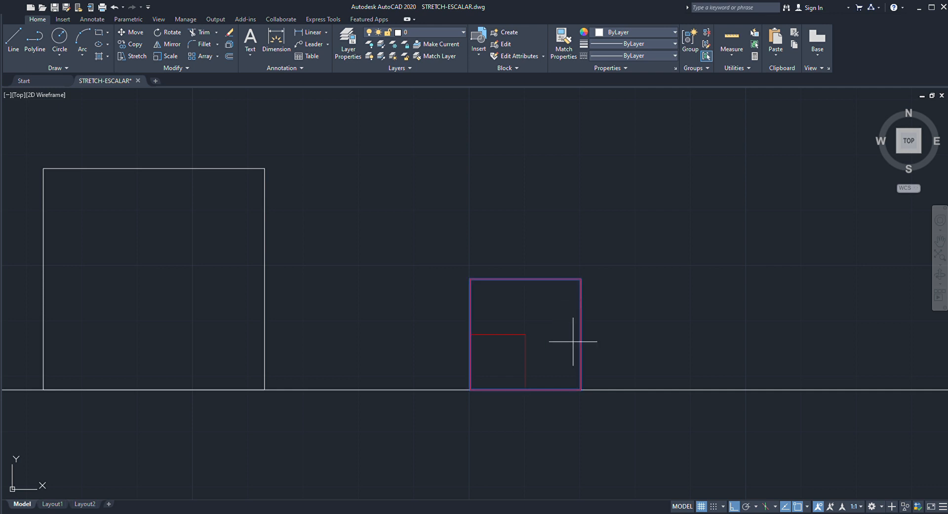
Scale the original red square by a factor of 2 from its lower-left corner with the Copy option, keeping the original.
click(472, 390)
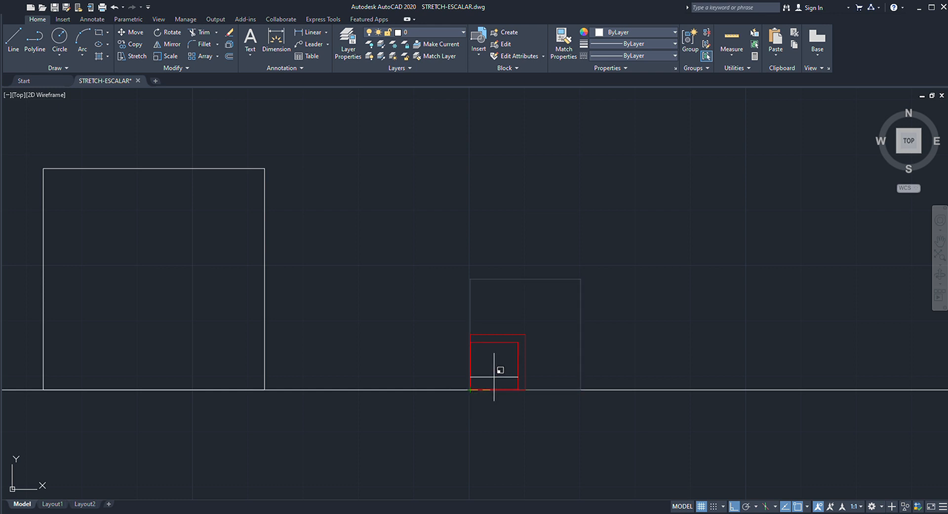
text(c)
key(Return)
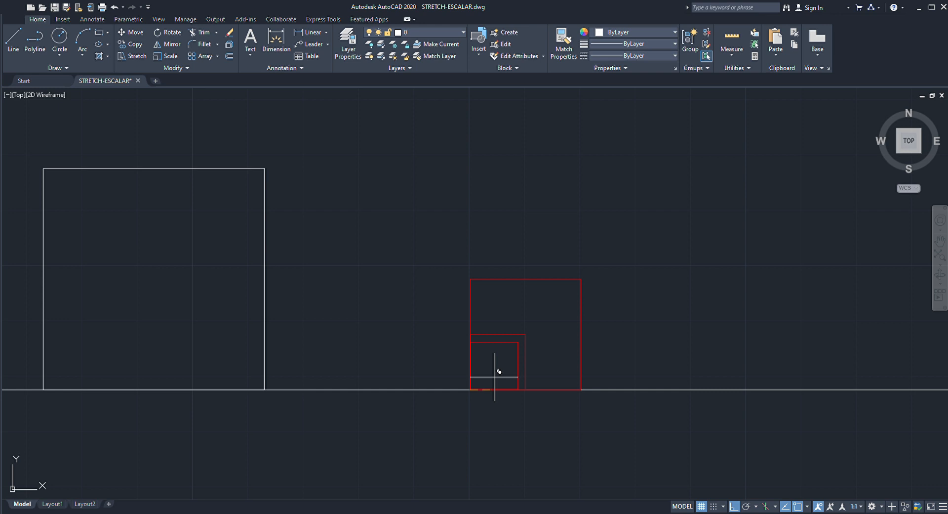
text(2)
key(Return)
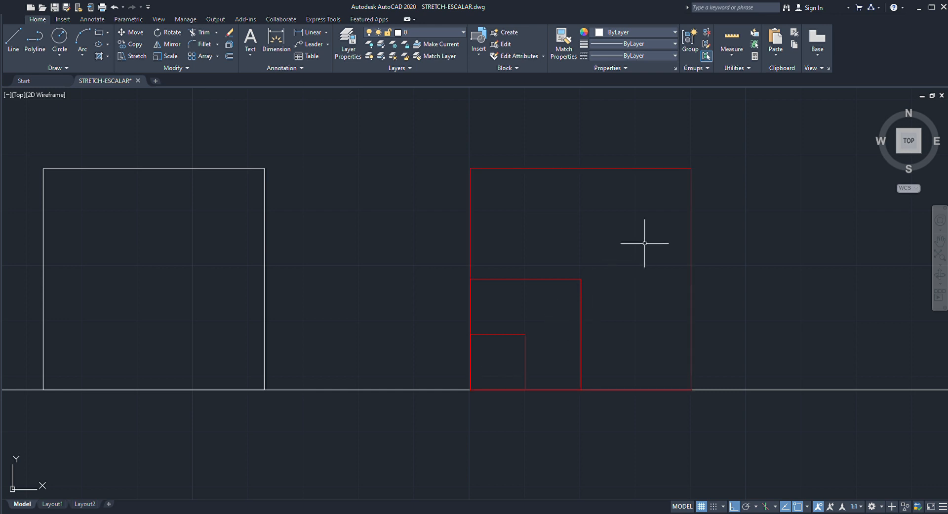
click(583, 302)
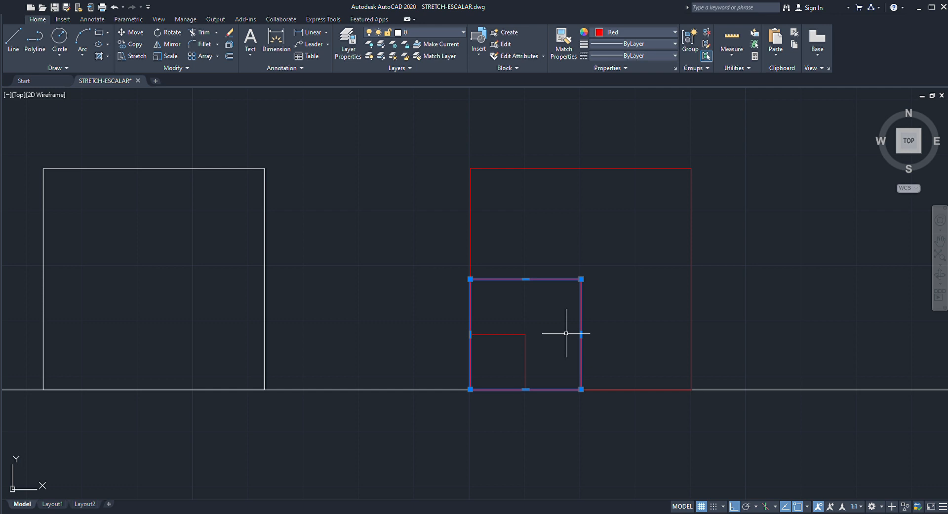
key(Escape)
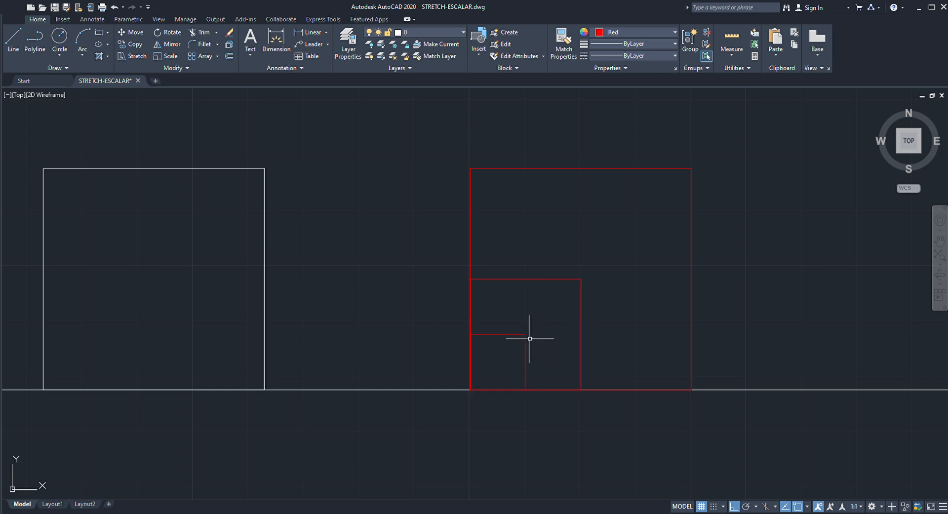
Copy the small red square from its lower-left corner to directly beside the original on the baseline, inside the medium square.
key(Return)
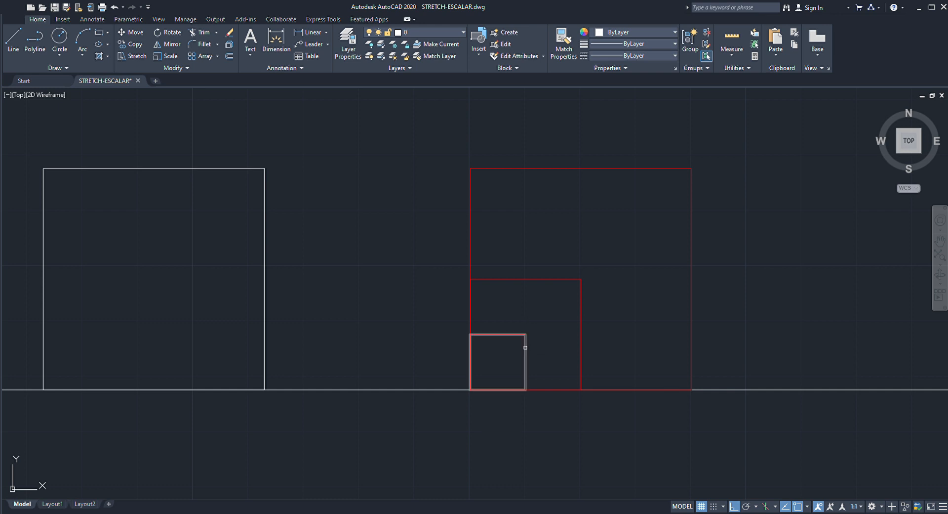
click(526, 347)
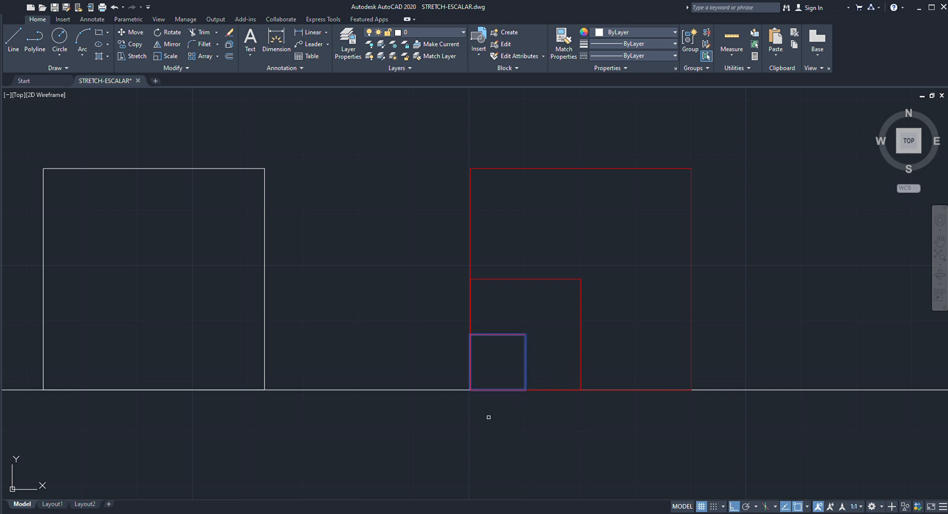
key(Return)
click(470, 390)
key(Escape)
Color the medium square green and copy it directly beside itself on the baseline, inside the large red square.
click(555, 280)
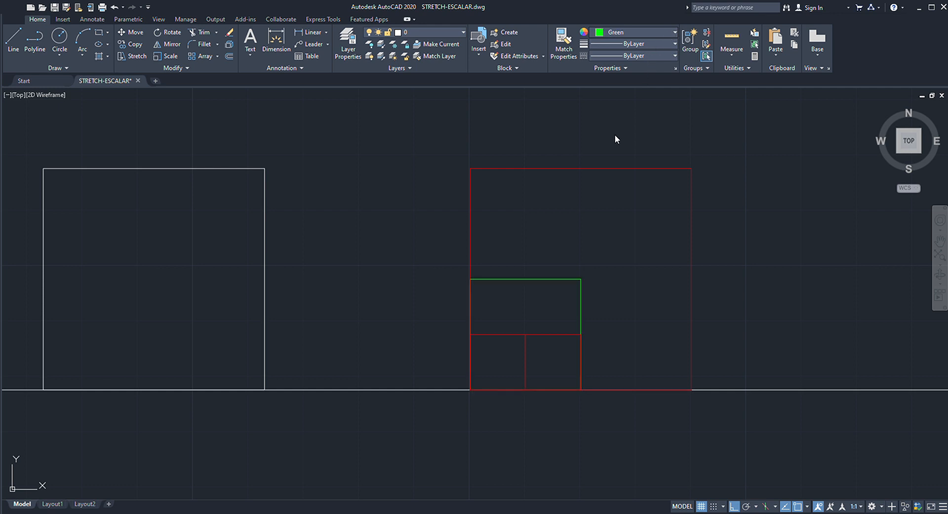
key(Escape)
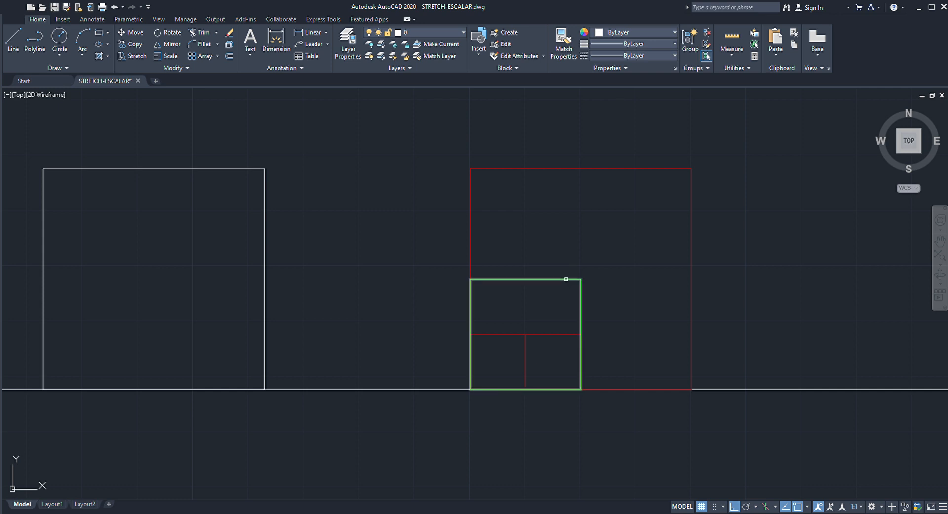
click(566, 280)
key(Return)
click(470, 390)
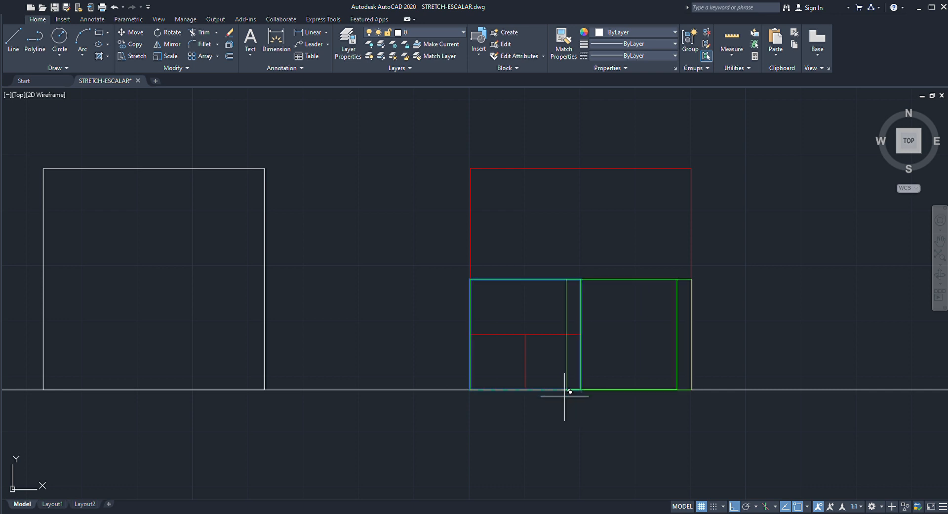
key(Escape)
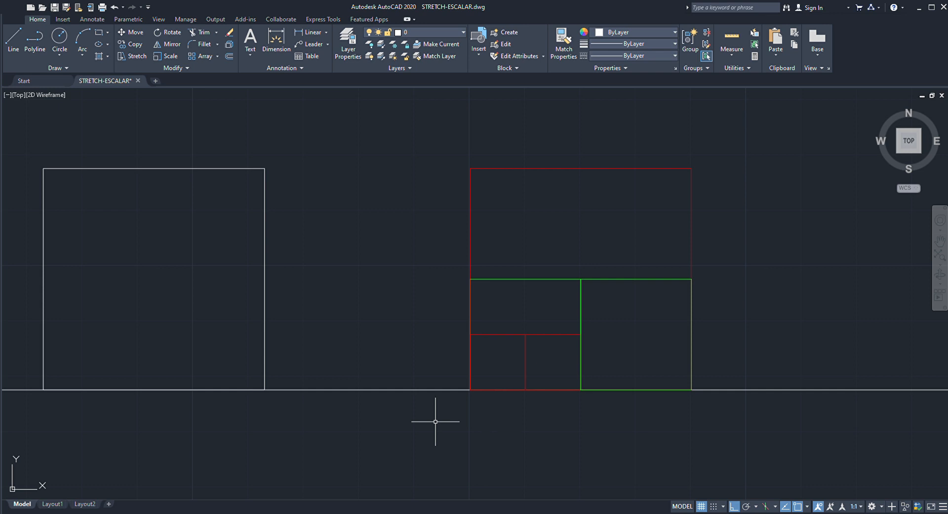
Examine the proportions of the palms, man, woman, office chair and stool standing on the ground line.
scroll(435, 427, down, 8)
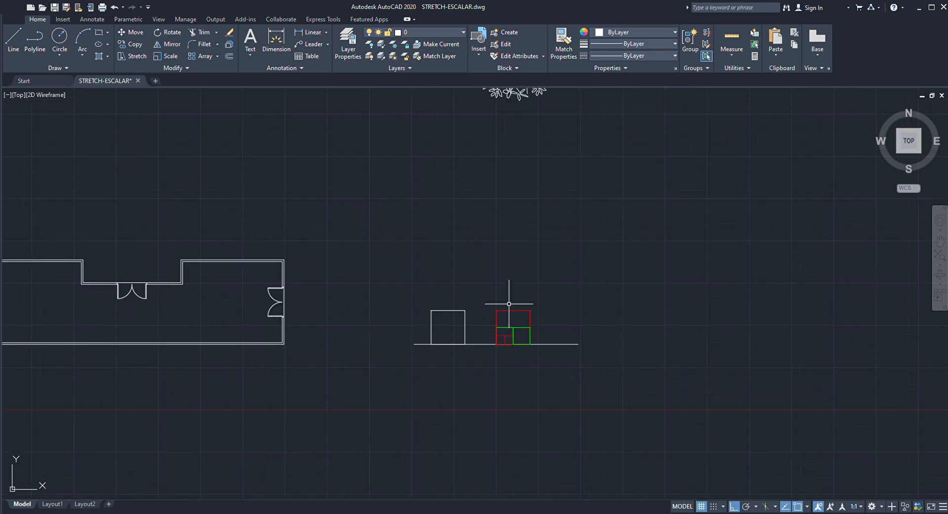
mouse_move(509, 313)
middle_down()
mouse_move(490, 326)
mouse_move(401, 503)
middle_up()
middle_drag(516, 332, 396, 365)
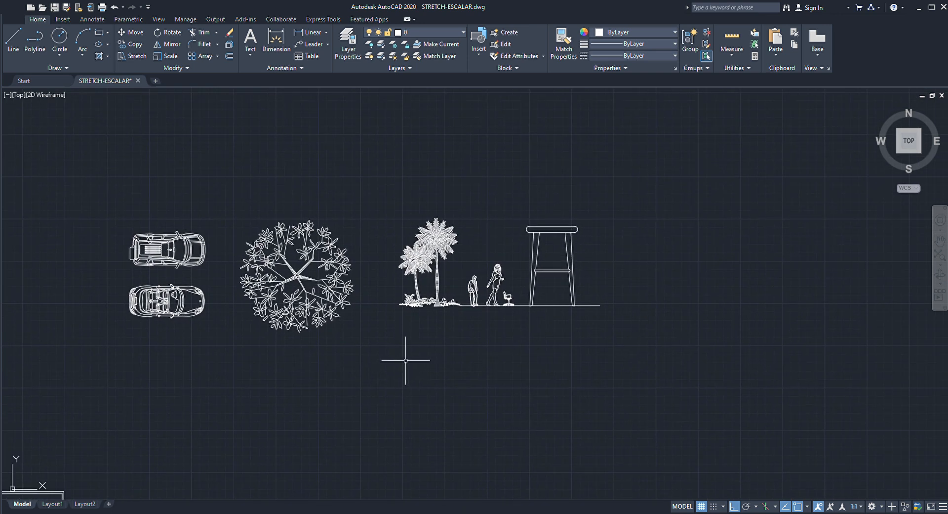
scroll(492, 324, up, 2)
scroll(492, 324, up, 2)
mouse_move(482, 283)
middle_down()
mouse_move(440, 399)
mouse_move(445, 499)
mouse_move(462, 508)
middle_up()
scroll(467, 448, up, 2)
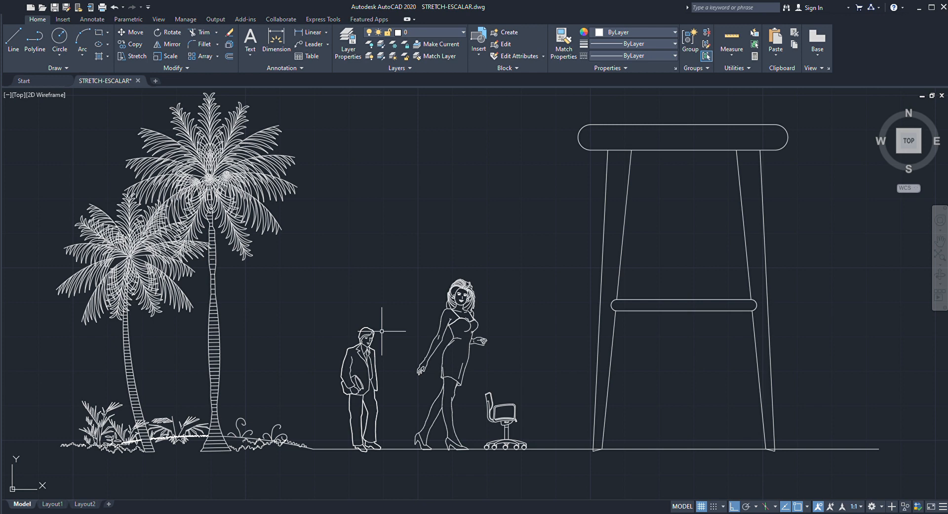
scroll(377, 430, up, 2)
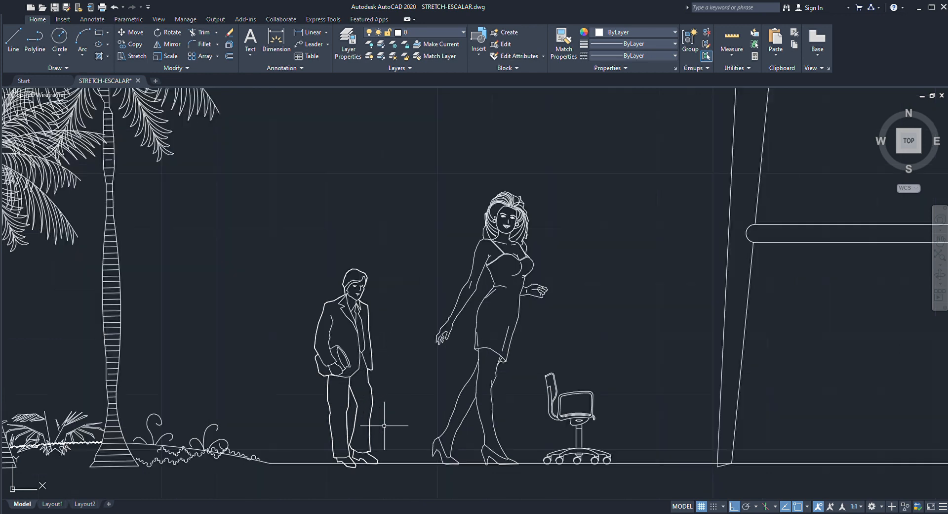
scroll(435, 365, down, 2)
scroll(492, 334, up, 3)
scroll(491, 319, down, 3)
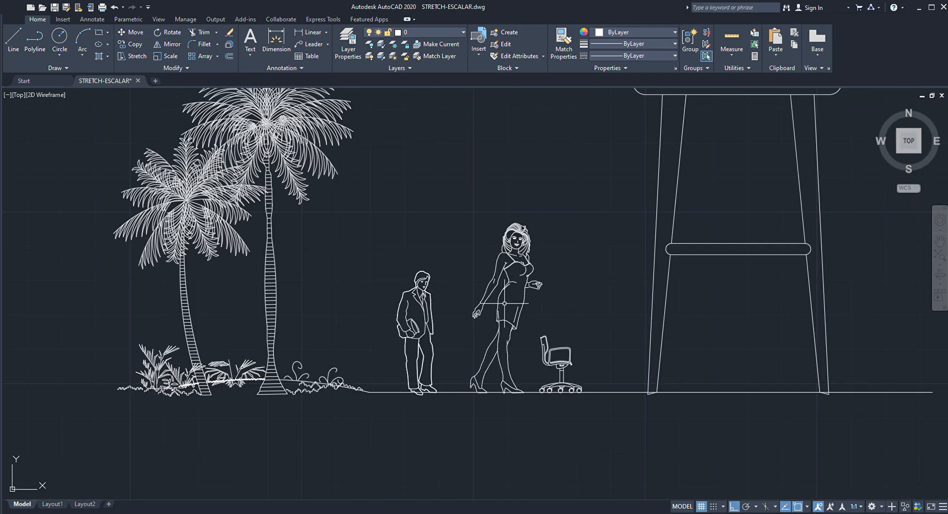
scroll(508, 359, down, 1)
scroll(473, 383, up, 3)
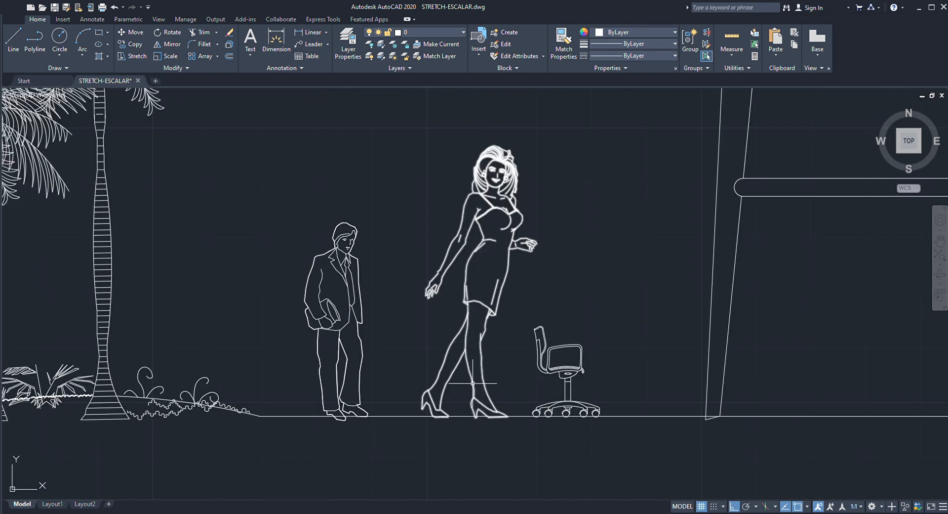
text(sc)
key(space)
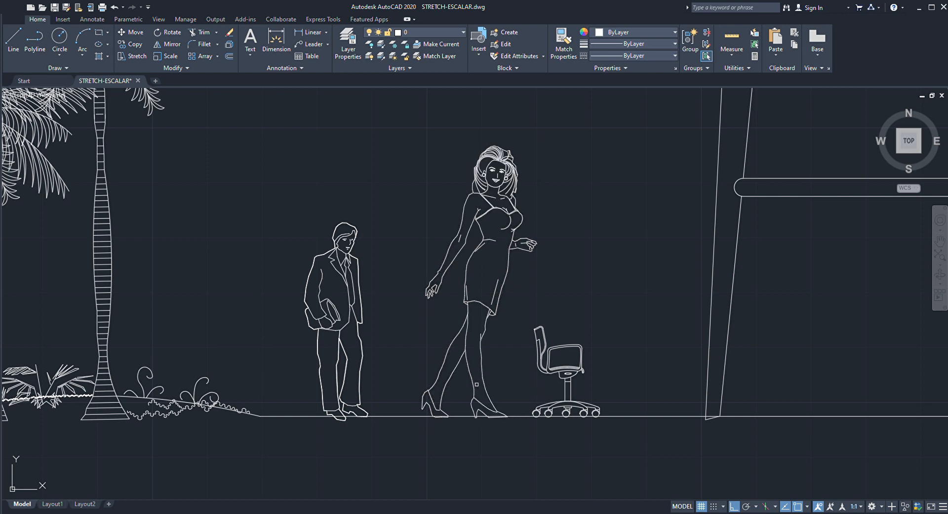
click(473, 382)
key(space)
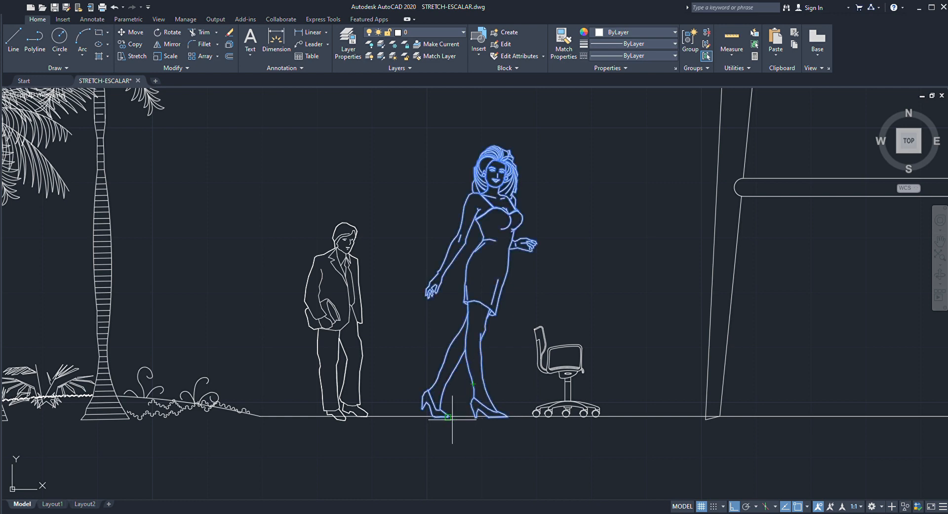
click(449, 415)
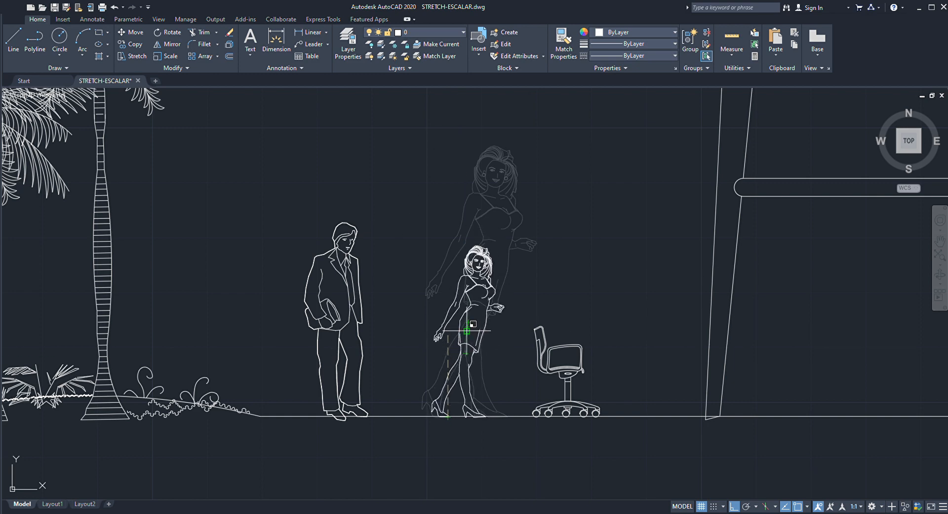
key(Escape)
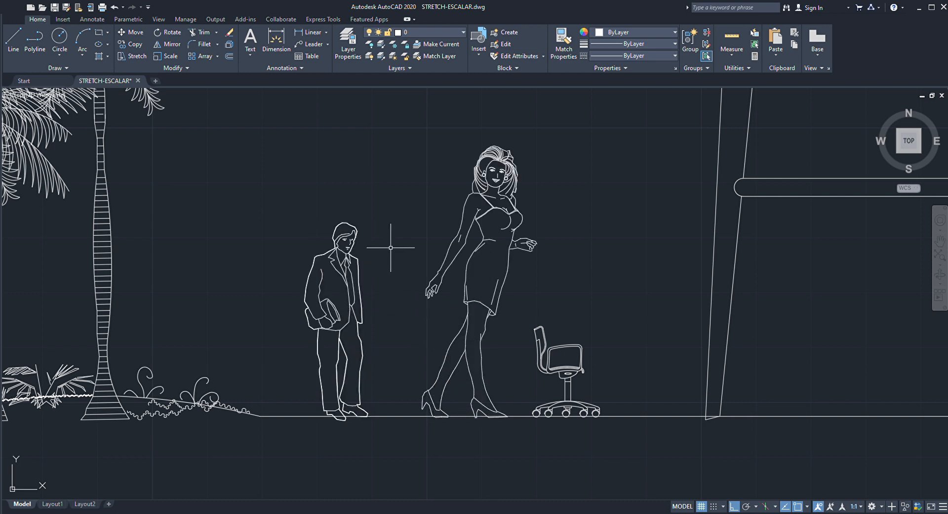
Draw a horizontal guide line from the tip of the man's nose across and past the woman.
scroll(497, 158, up, 5)
scroll(504, 209, down, 9)
scroll(467, 205, up, 6)
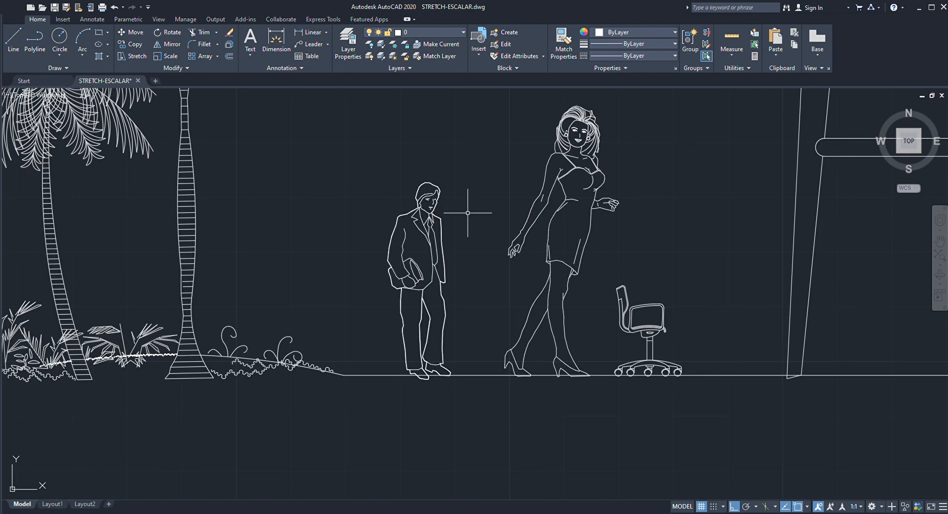
scroll(375, 183, up, 6)
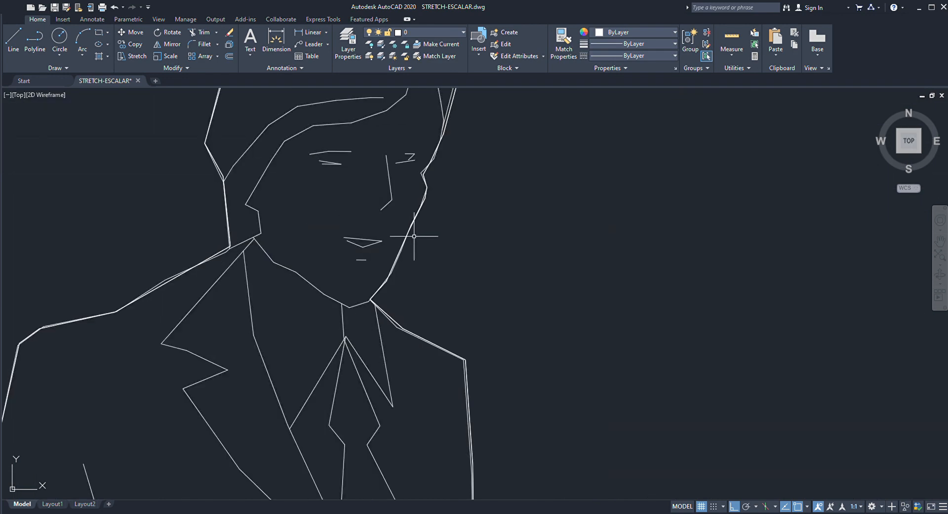
scroll(407, 252, down, 4)
middle_drag(413, 272, 398, 292)
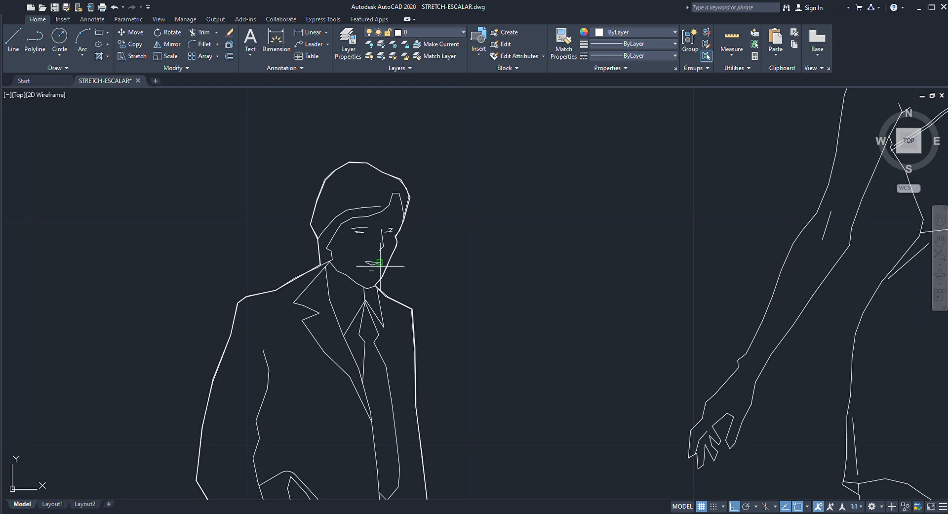
scroll(373, 255, up, 8)
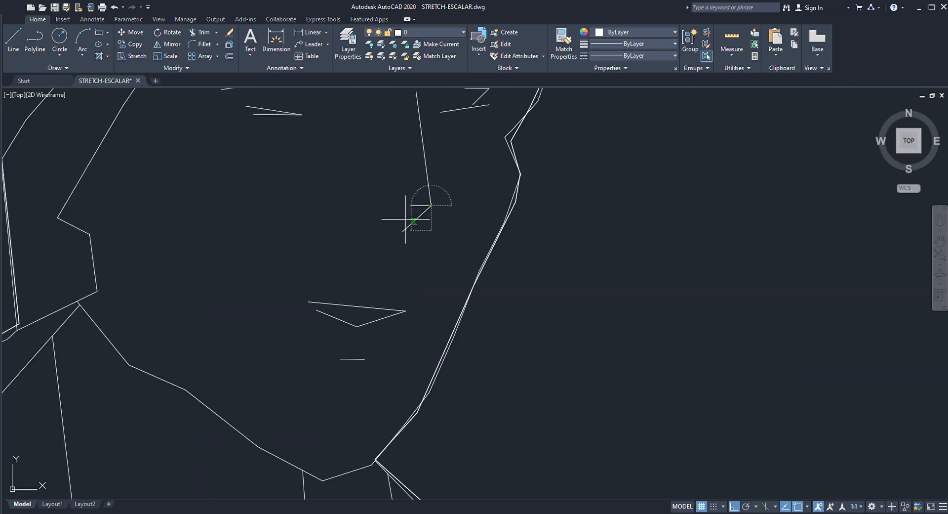
scroll(508, 257, down, 10)
middle_drag(593, 258, 466, 236)
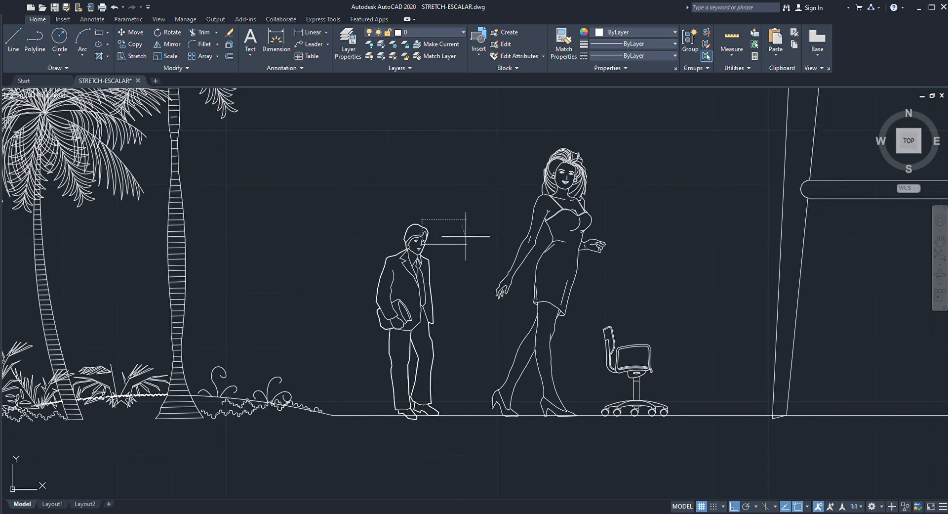
click(666, 244)
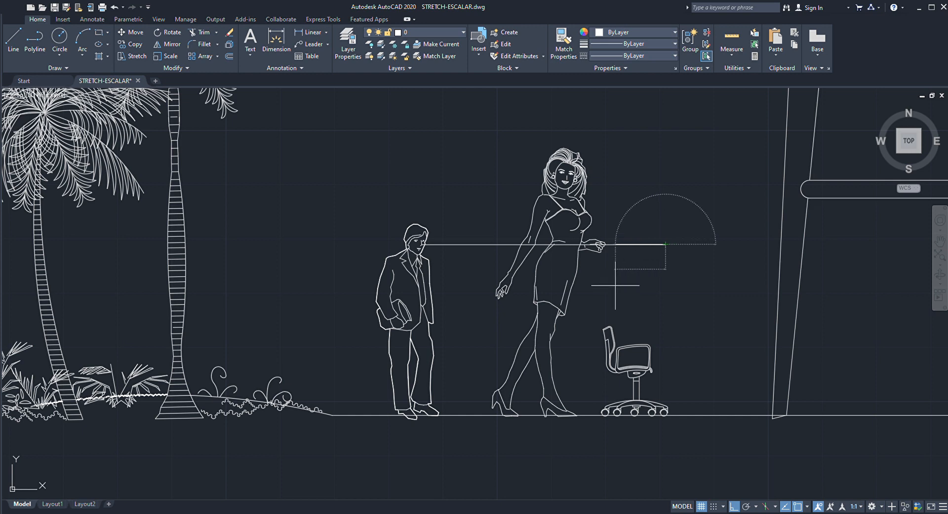
key(Return)
middle_drag(615, 285, 534, 295)
scroll(441, 381, up, 4)
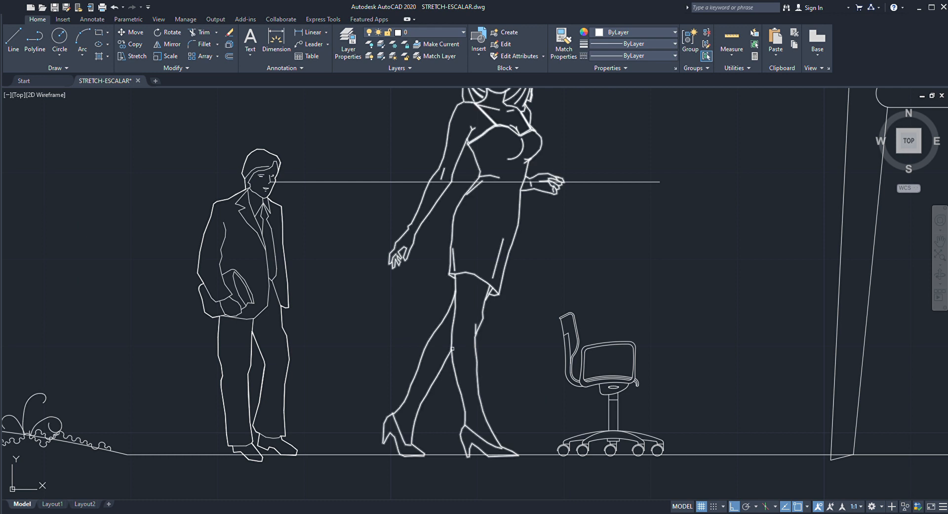
click(450, 349)
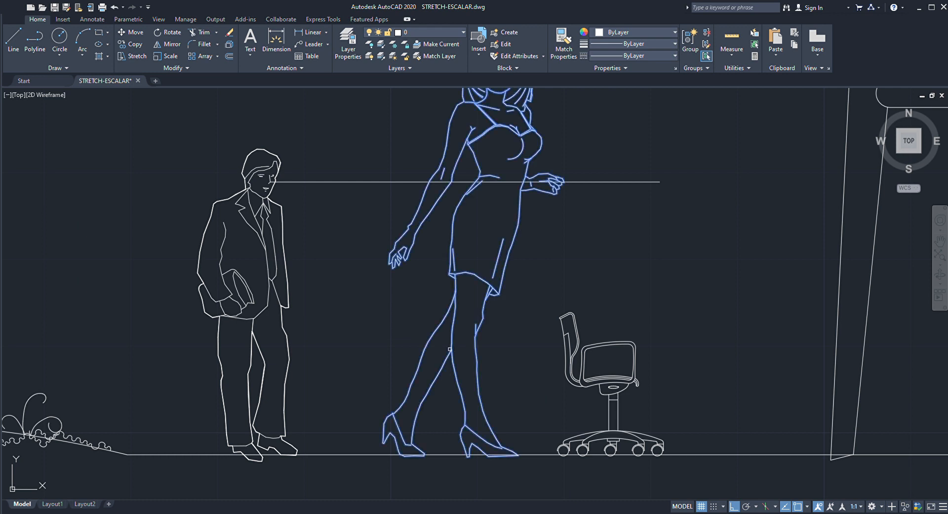
scroll(470, 442, up, 4)
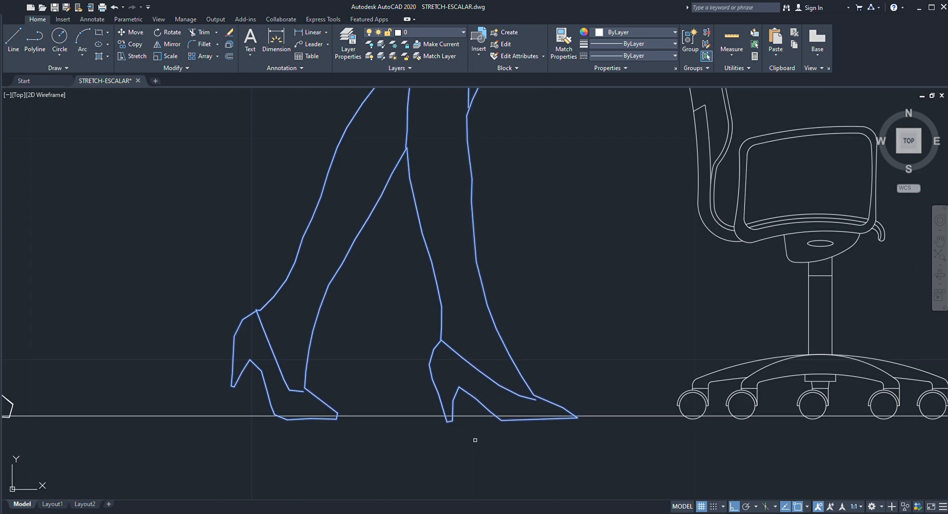
scroll(481, 432, up, 6)
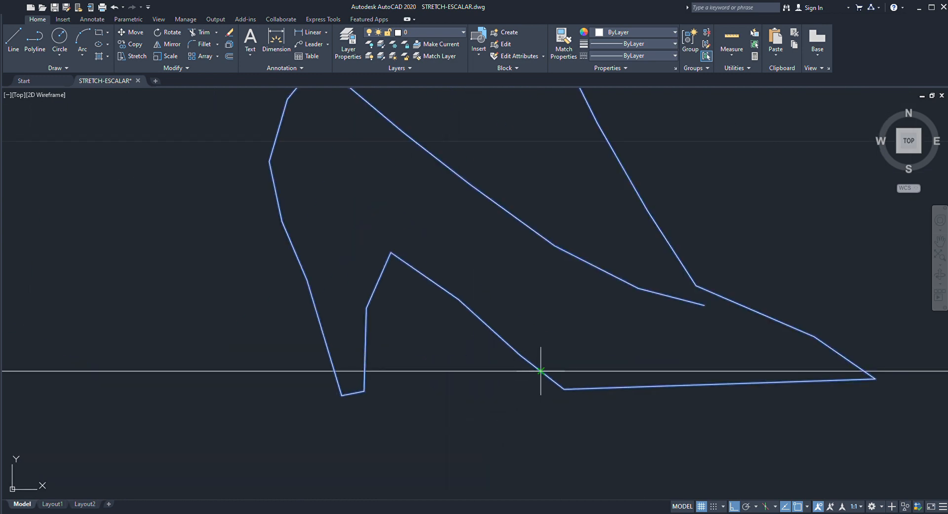
scroll(541, 370, down, 10)
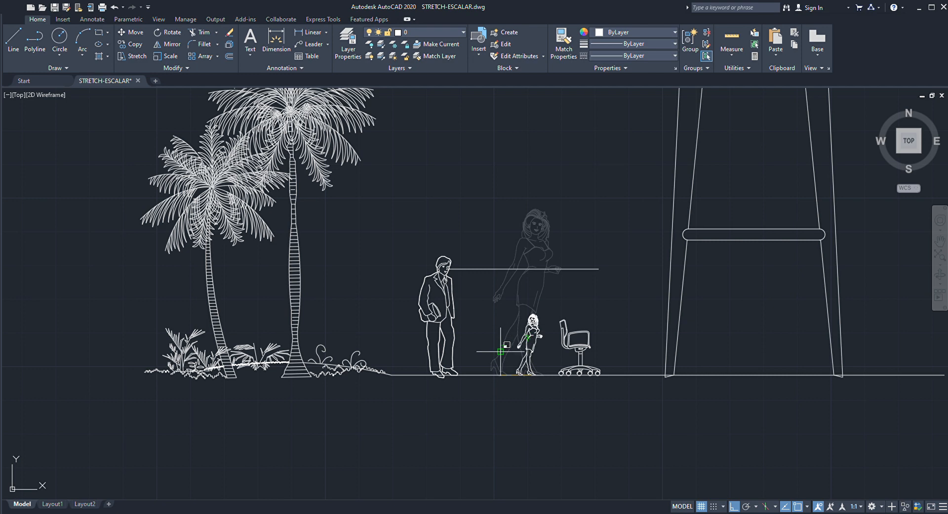
key(Escape)
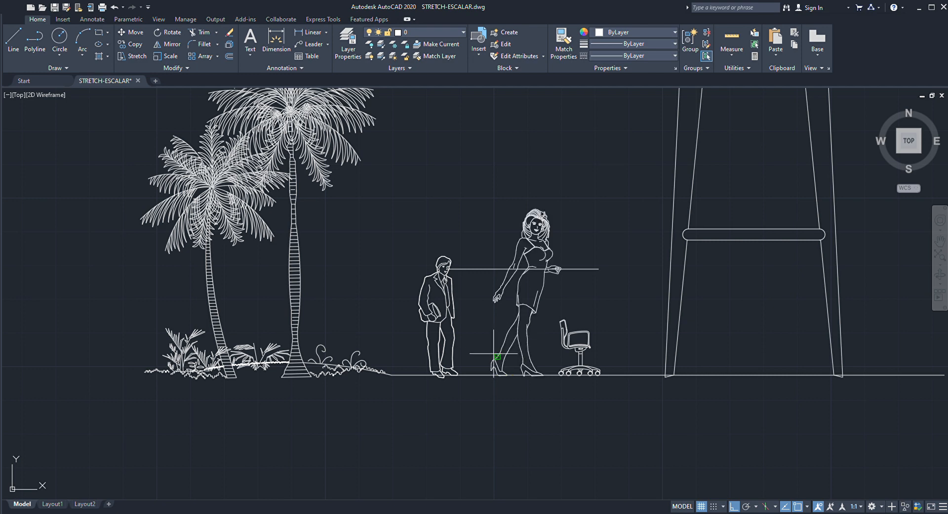
Scale the woman by reference from her front heel on the ground line, bringing her hairline to the horizontal guide at the man's nose.
scroll(524, 383, up, 6)
scroll(525, 375, up, 4)
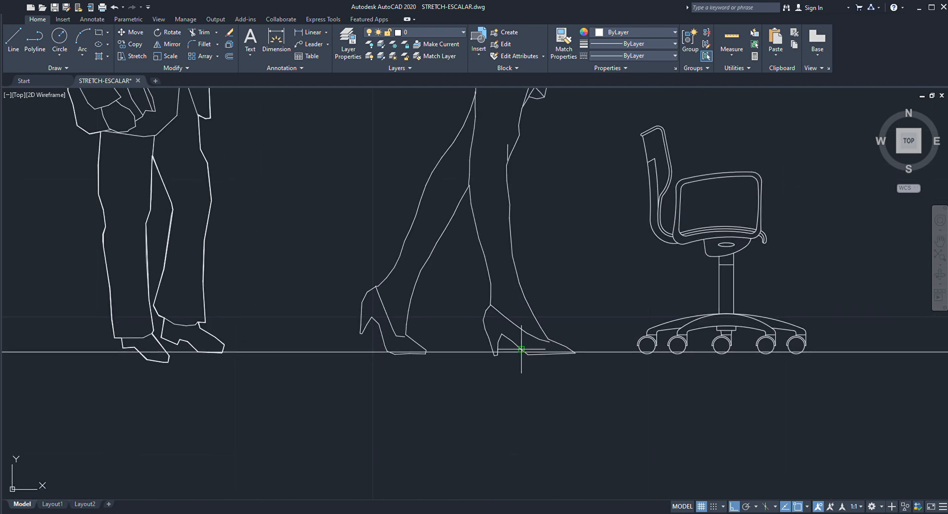
scroll(437, 378, up, 7)
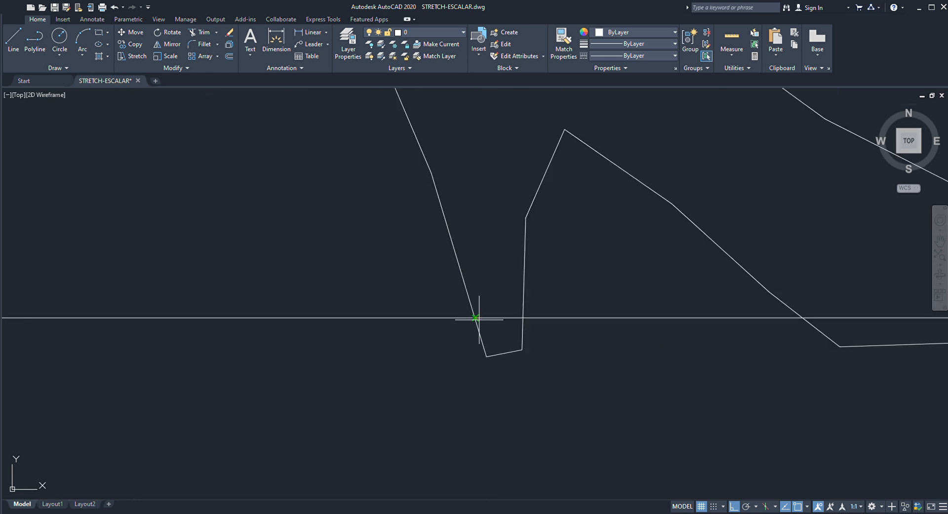
scroll(479, 321, down, 8)
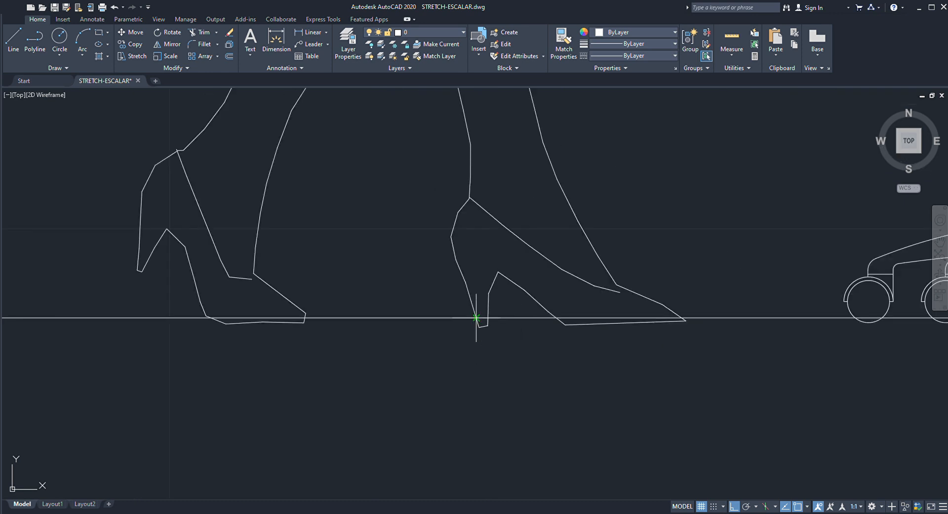
scroll(453, 432, up, 3)
scroll(453, 433, down, 6)
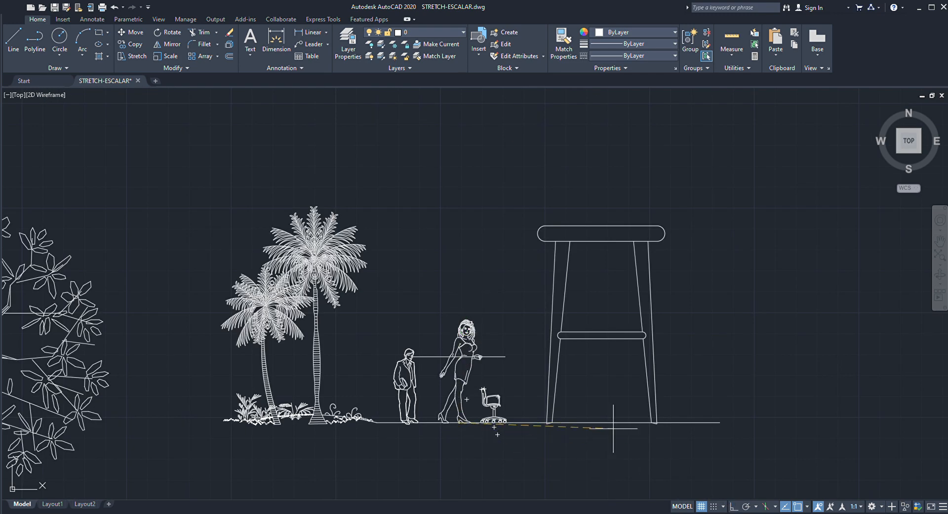
scroll(465, 316, up, 12)
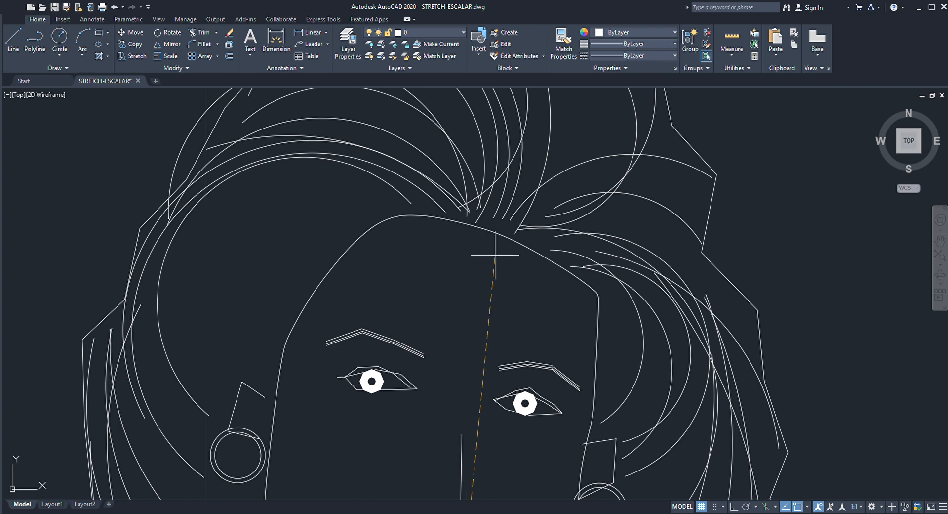
scroll(496, 232, down, 10)
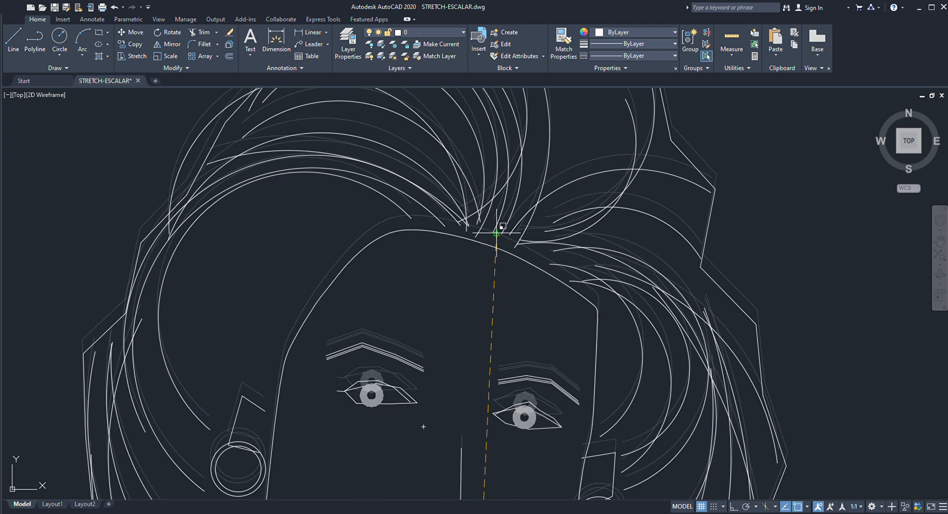
scroll(497, 237, down, 6)
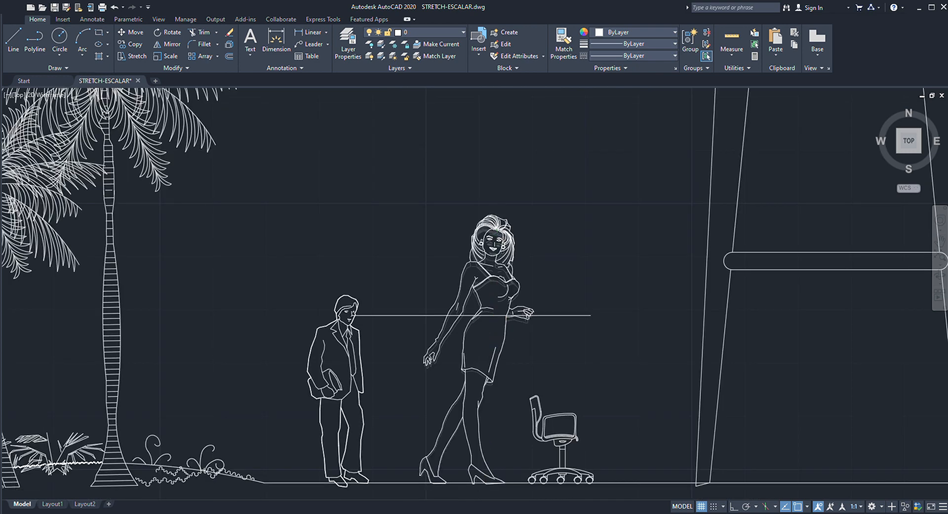
scroll(497, 231, up, 3)
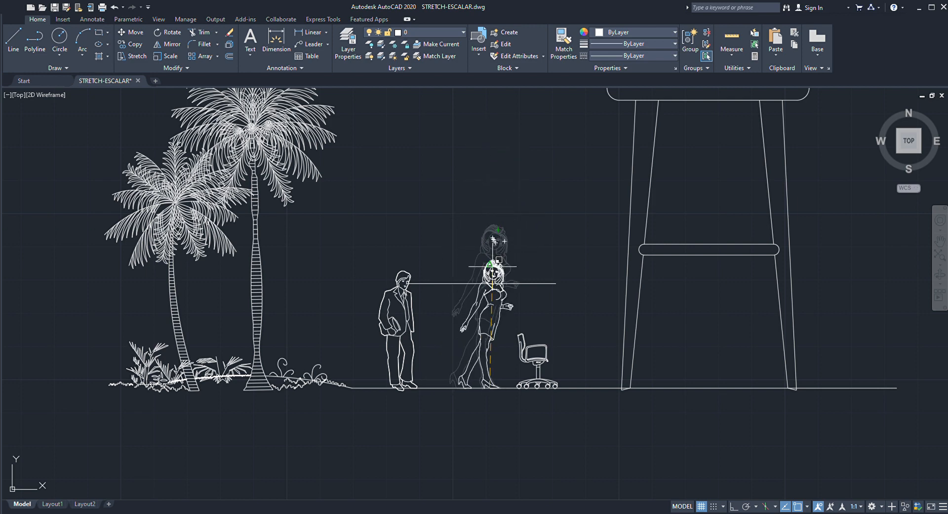
scroll(493, 267, up, 10)
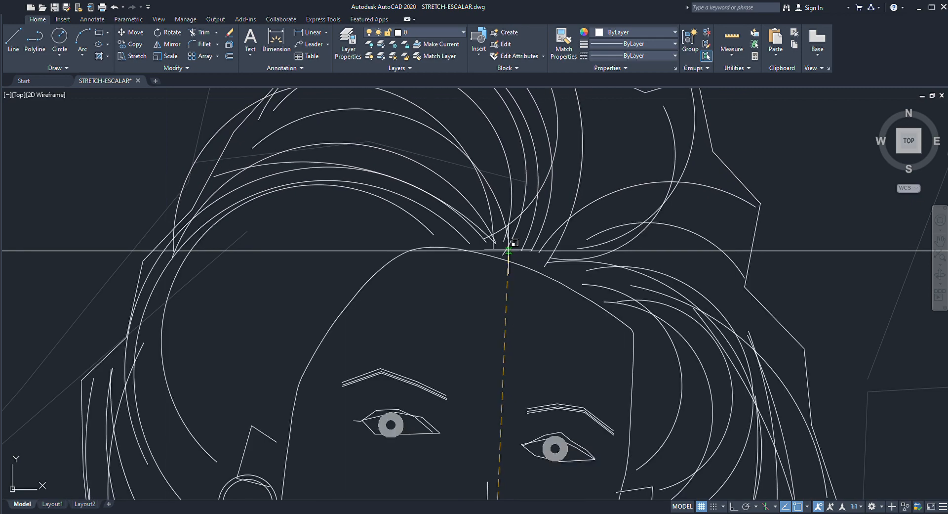
click(509, 251)
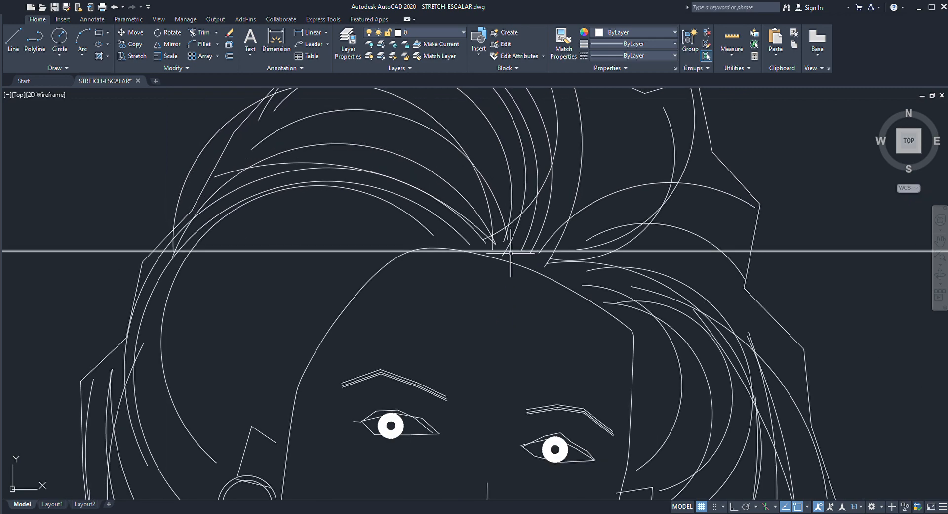
Examine the woman's proportions against the man, the office chair and the stool along the ground line.
scroll(510, 253, down, 10)
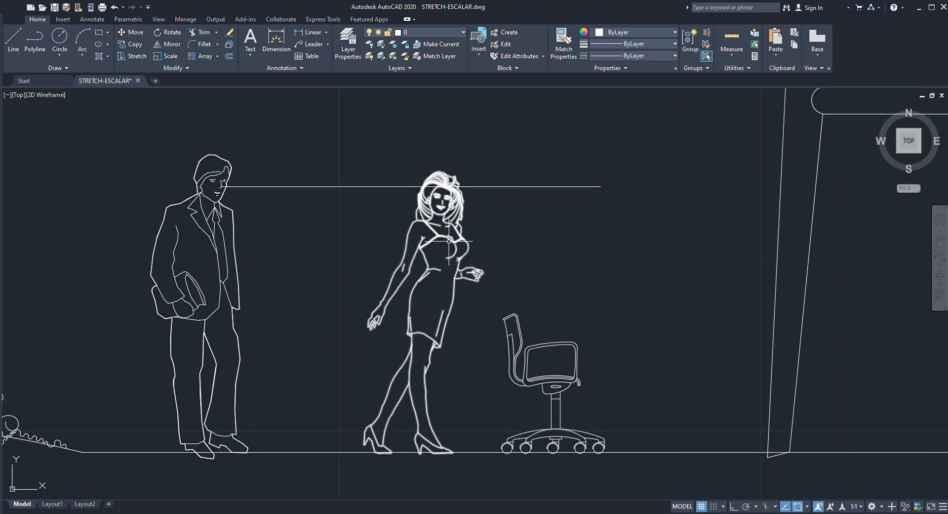
scroll(483, 318, down, 2)
scroll(469, 301, up, 4)
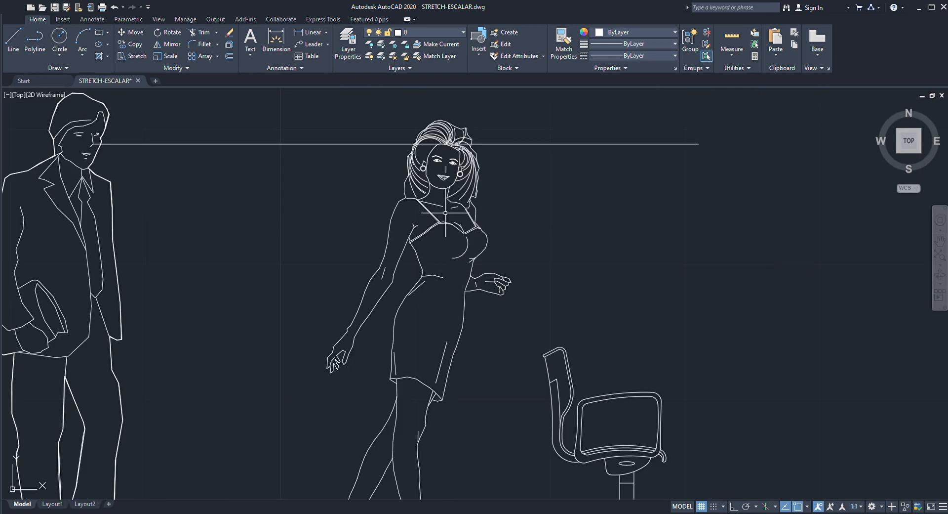
scroll(470, 301, down, 5)
scroll(418, 263, up, 3)
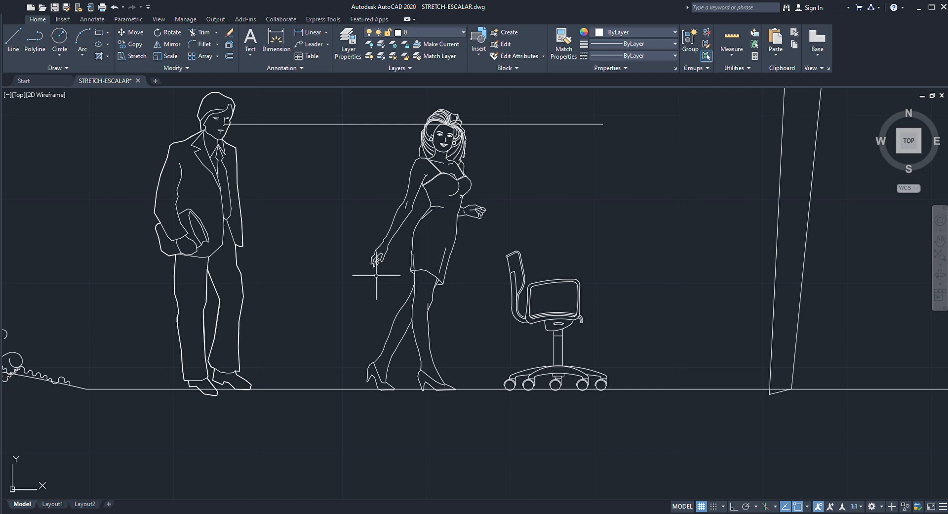
mouse_move(349, 275)
middle_down()
mouse_move(371, 316)
mouse_move(362, 334)
middle_up()
scroll(383, 250, down, 4)
scroll(382, 322, up, 4)
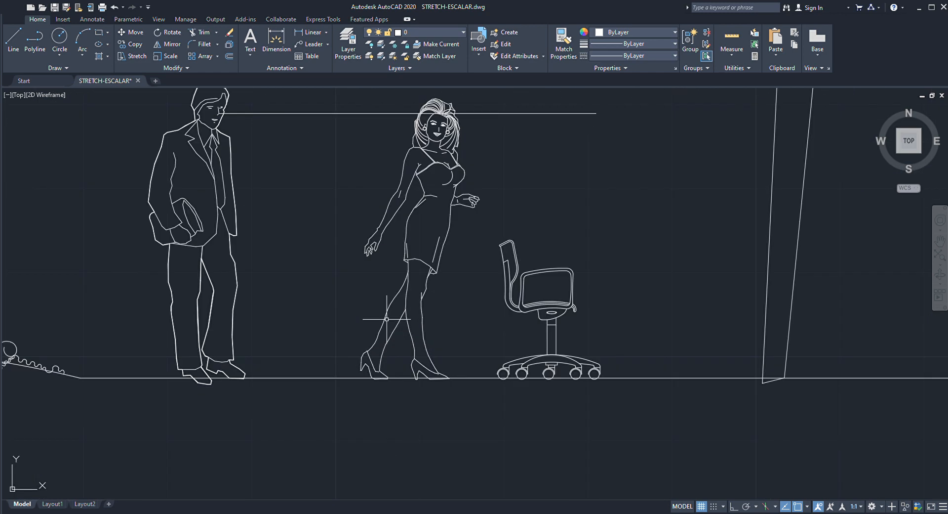
scroll(308, 229, down, 2)
scroll(345, 249, down, 2)
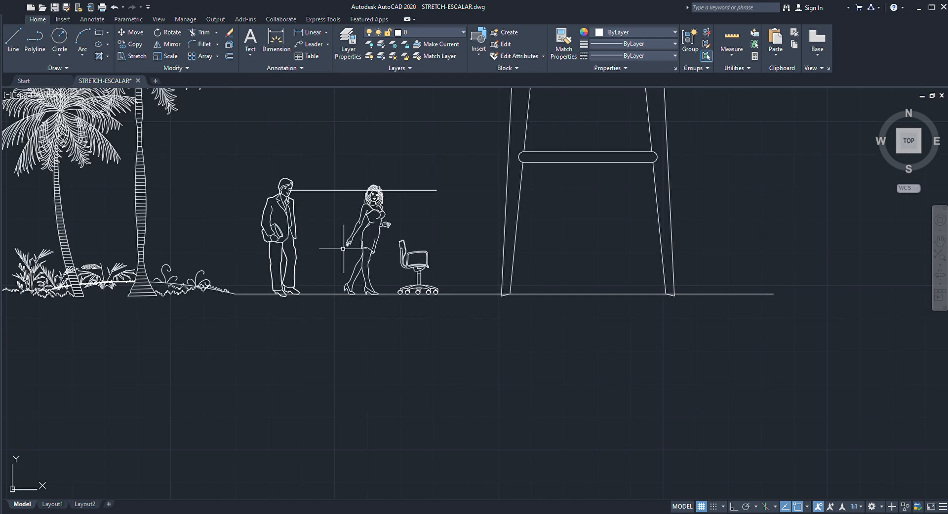
middle_drag(338, 254, 319, 324)
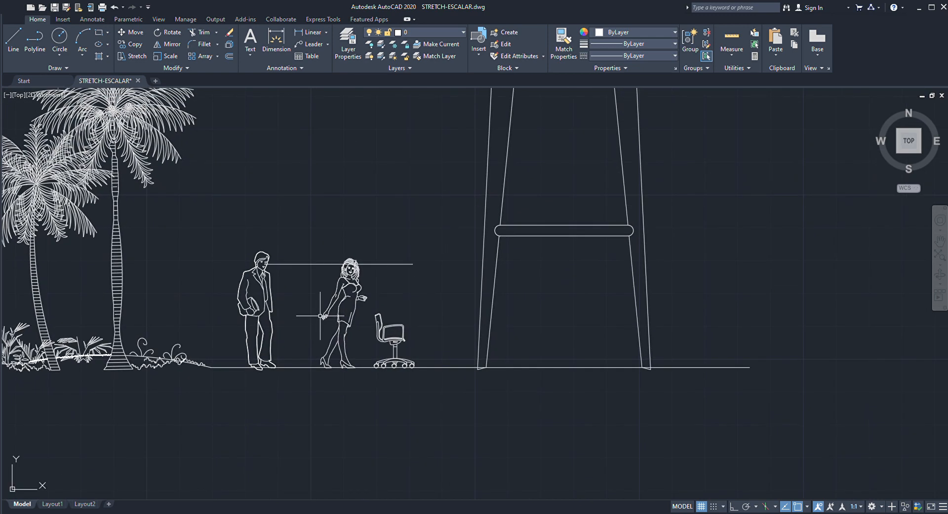
scroll(321, 315, down, 2)
scroll(315, 339, up, 4)
middle_drag(318, 286, 268, 331)
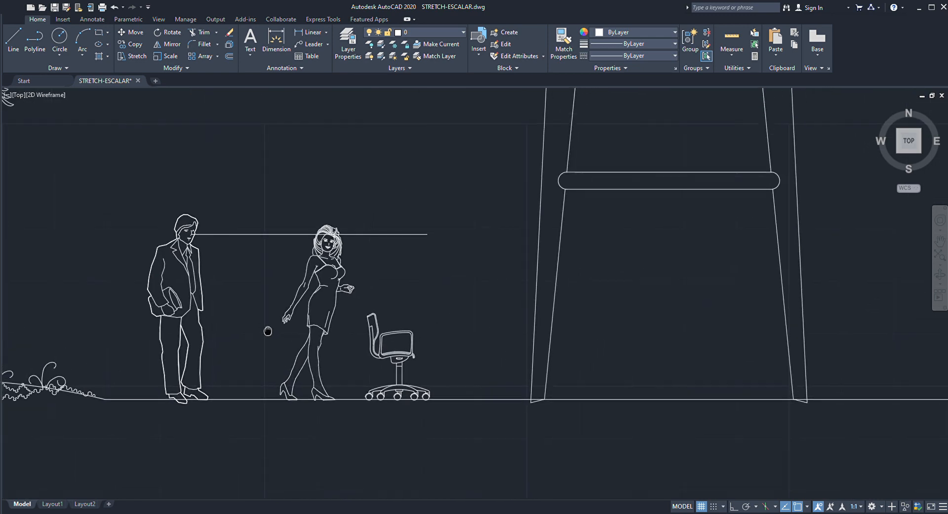
scroll(356, 322, down, 6)
scroll(406, 326, up, 2)
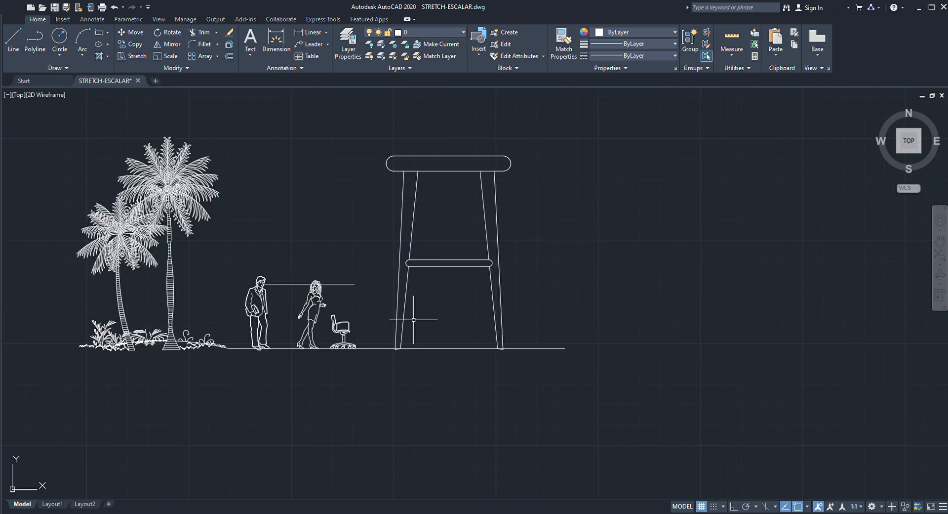
Compare the stool's seat height with the office chair's seat.
mouse_move(419, 320)
middle_down()
mouse_move(425, 350)
mouse_move(445, 335)
middle_up()
click(442, 294)
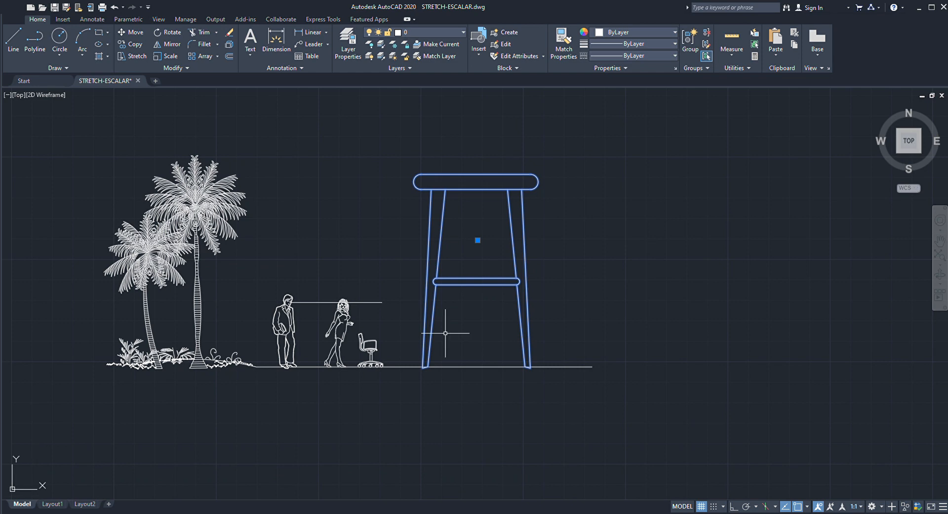
scroll(475, 210, up, 3)
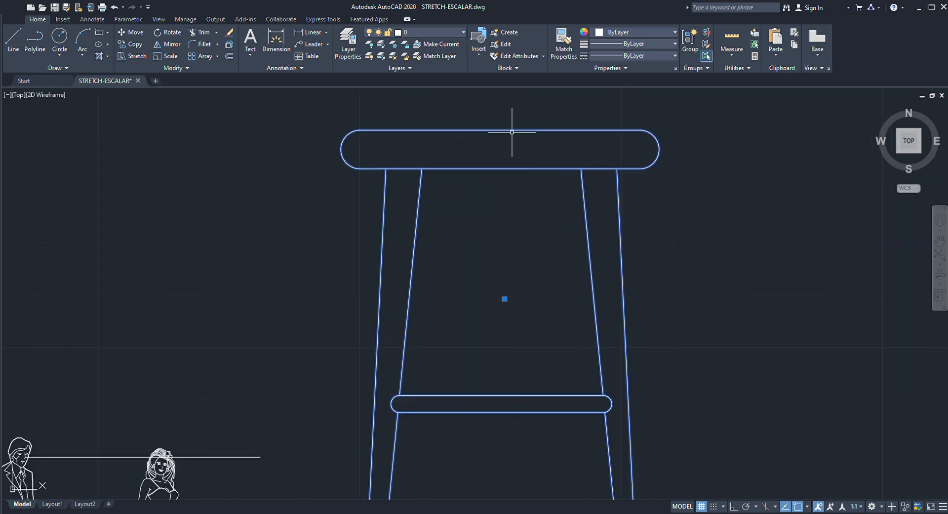
scroll(516, 131, down, 3)
scroll(415, 311, up, 4)
scroll(411, 306, up, 3)
scroll(405, 293, up, 5)
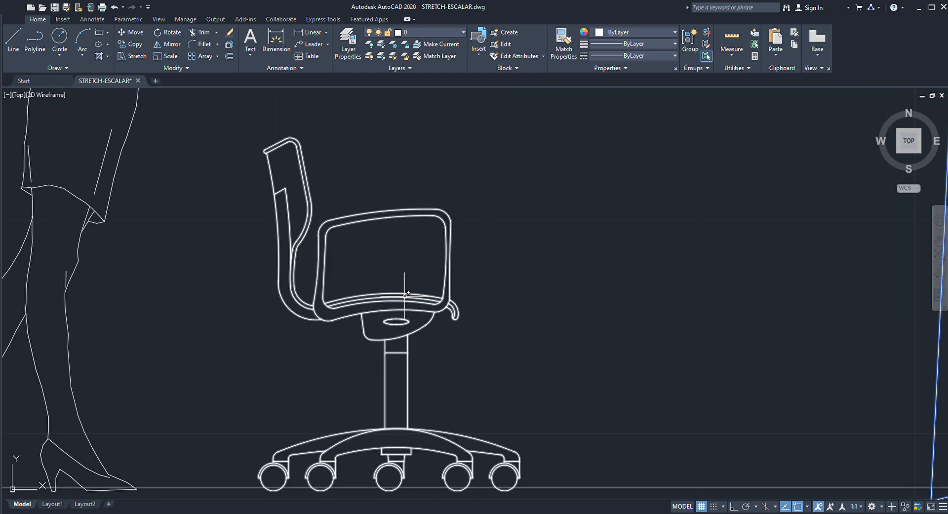
scroll(401, 292, down, 10)
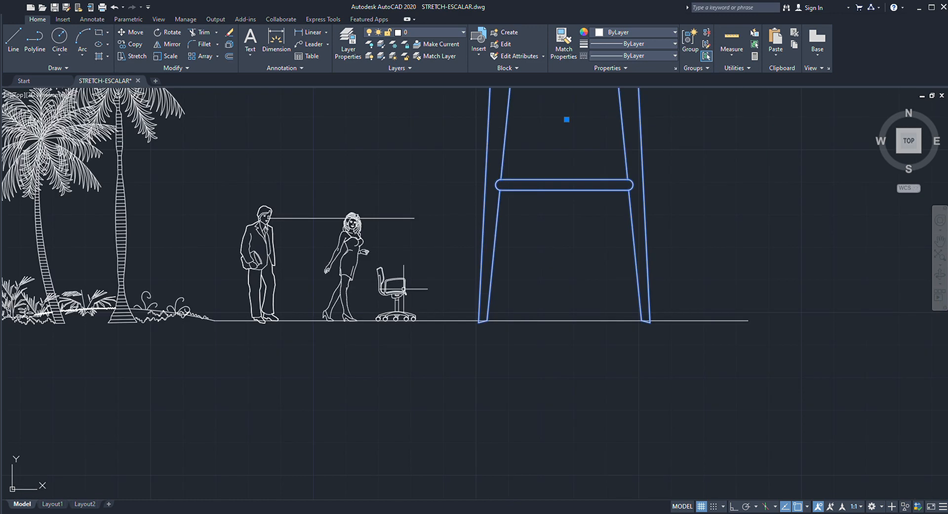
middle_drag(458, 246, 450, 310)
key(Escape)
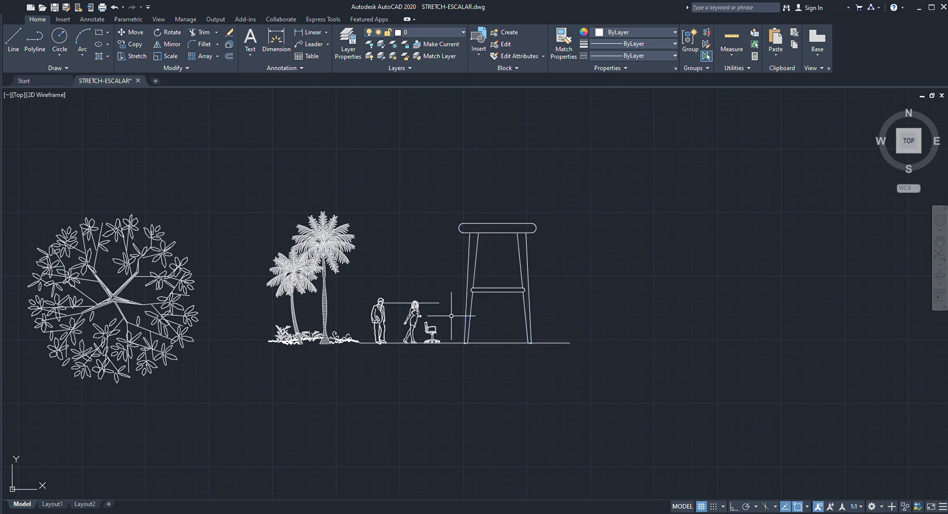
Move the stool vertically by the outer lower corner of its left leg so that corner rests on the ground line.
scroll(460, 319, up, 2)
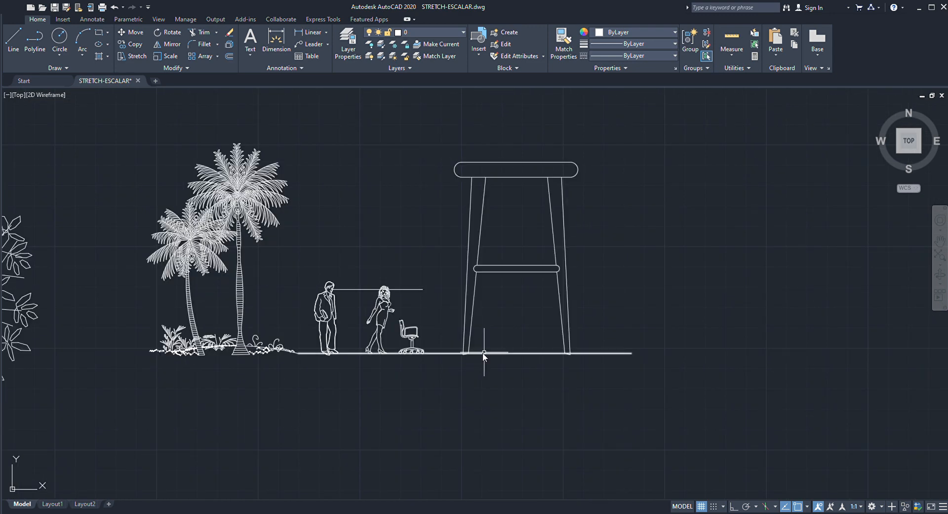
scroll(465, 351, up, 10)
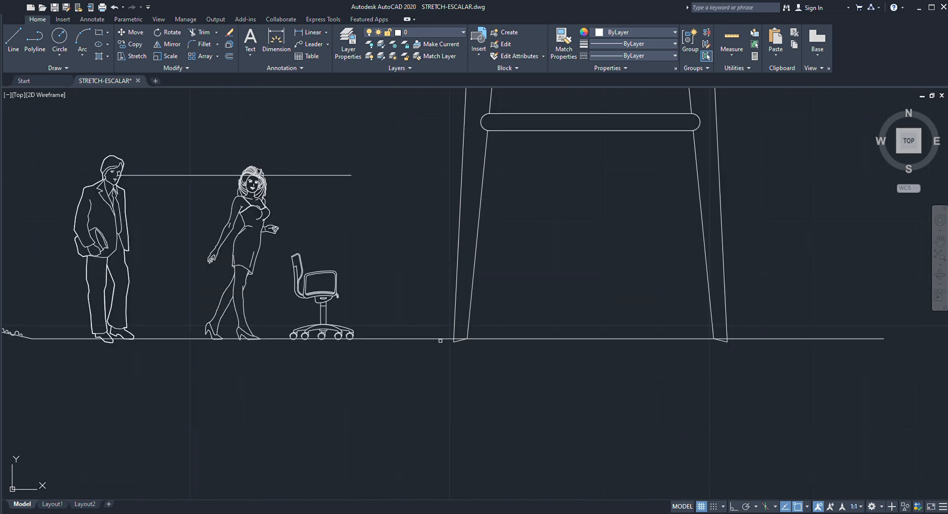
click(497, 354)
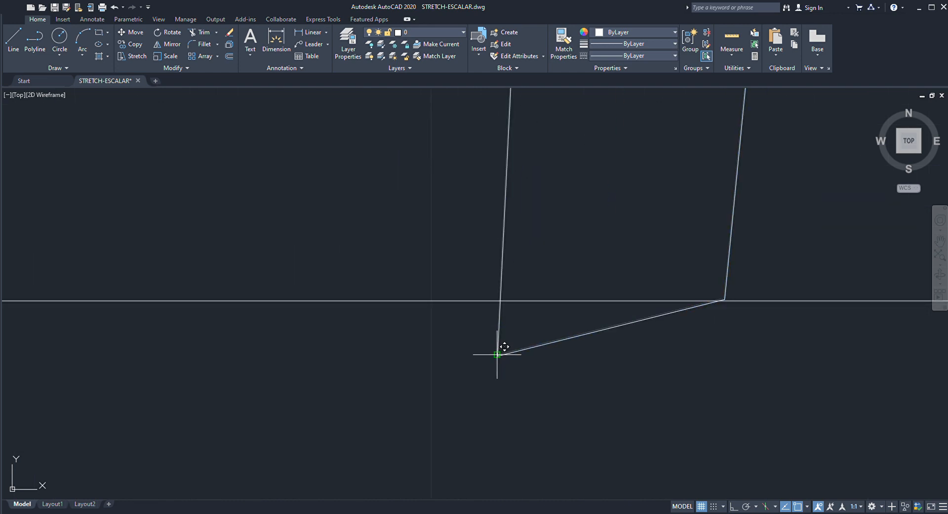
click(489, 302)
scroll(478, 319, up, 3)
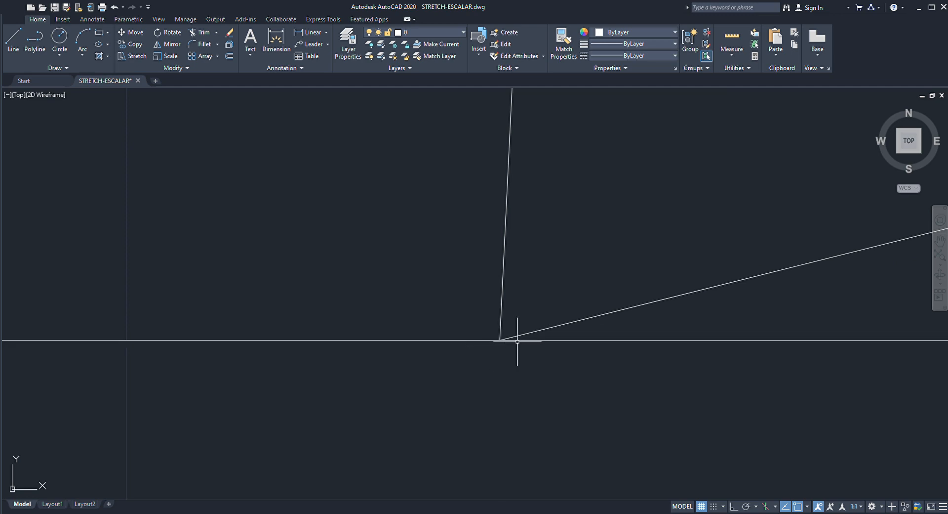
scroll(509, 339, down, 5)
scroll(503, 353, down, 6)
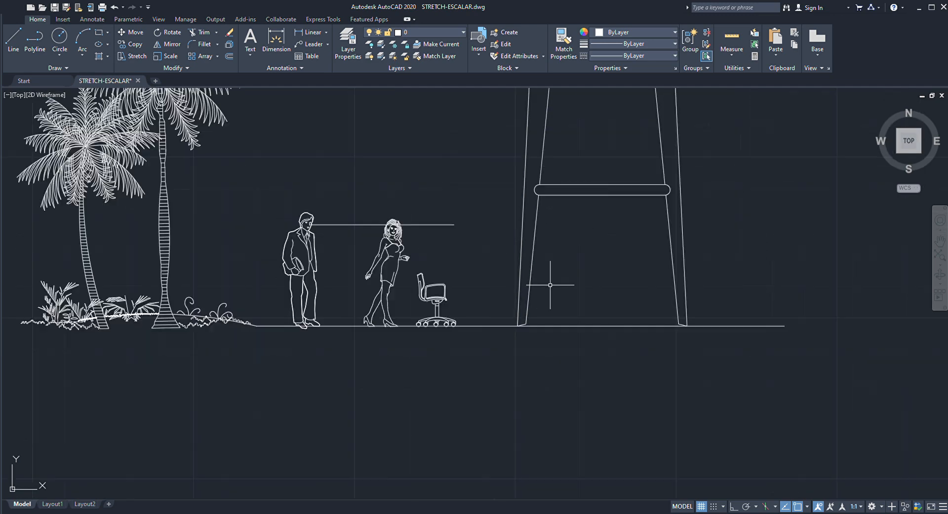
Draw a horizontal guide line from the middle of the office chair's seat across and past both stool legs.
middle_drag(532, 303, 419, 356)
scroll(419, 356, up, 2)
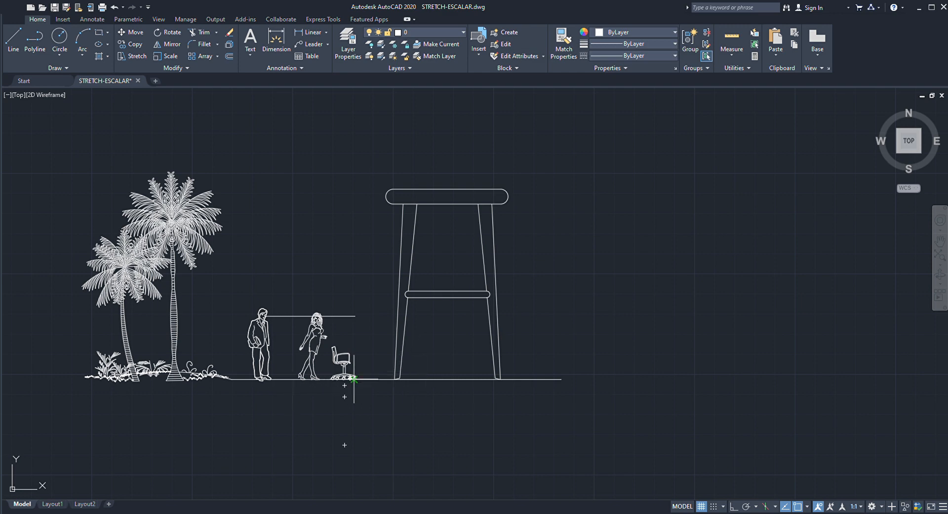
scroll(344, 382, up, 12)
click(351, 361)
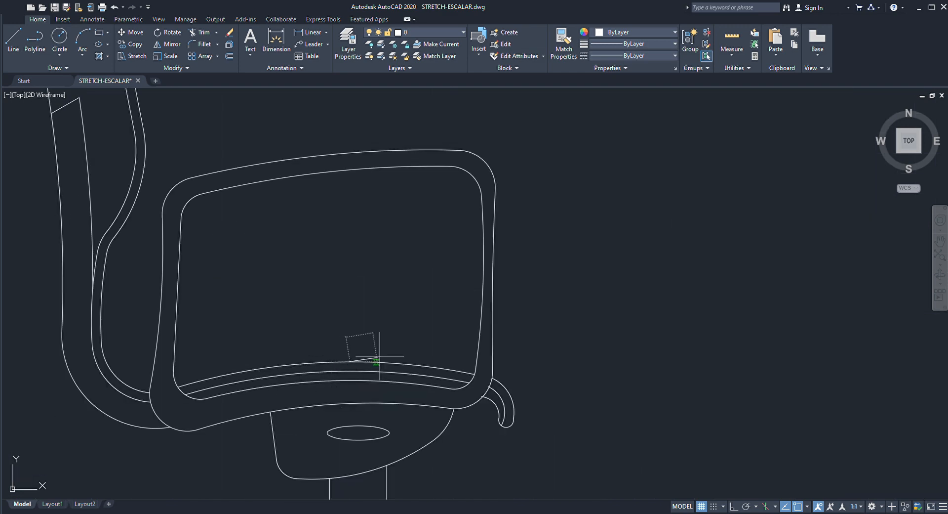
scroll(350, 361, down, 10)
key(F8)
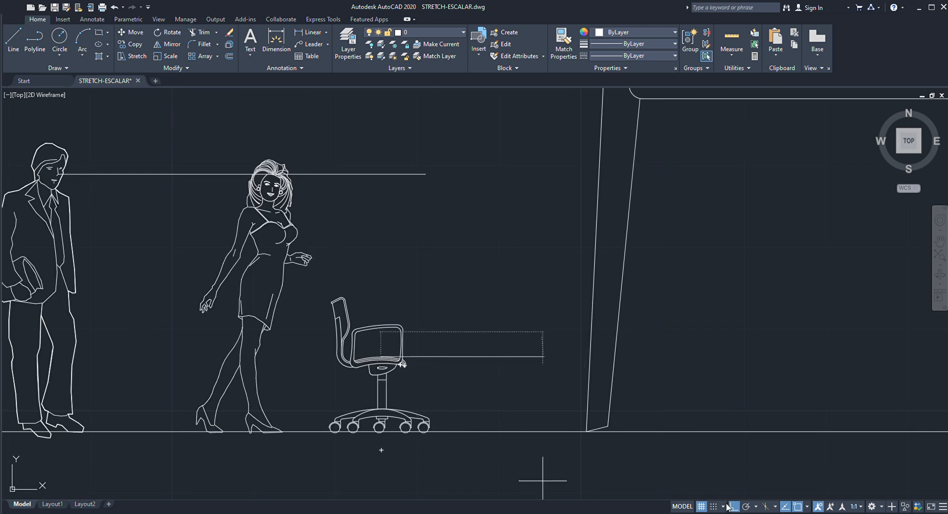
middle_drag(534, 386, 336, 357)
middle_drag(648, 336, 514, 341)
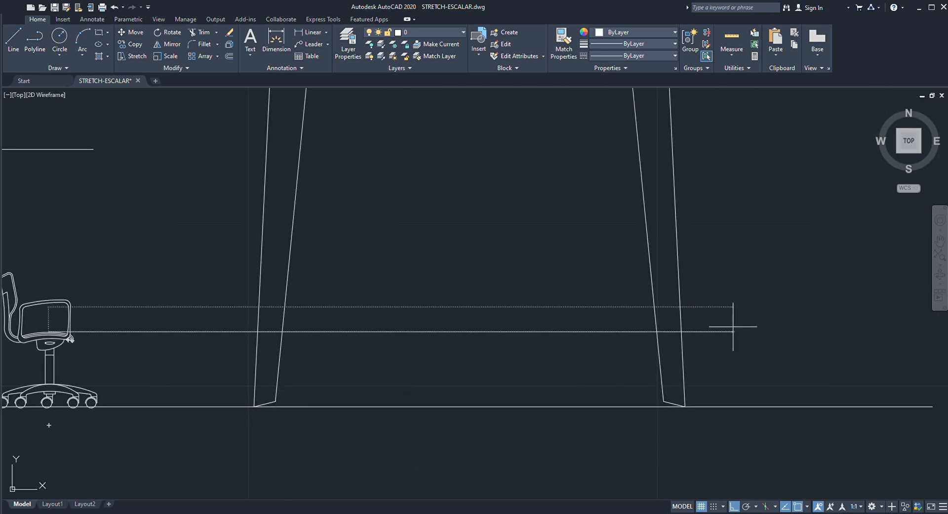
key(Escape)
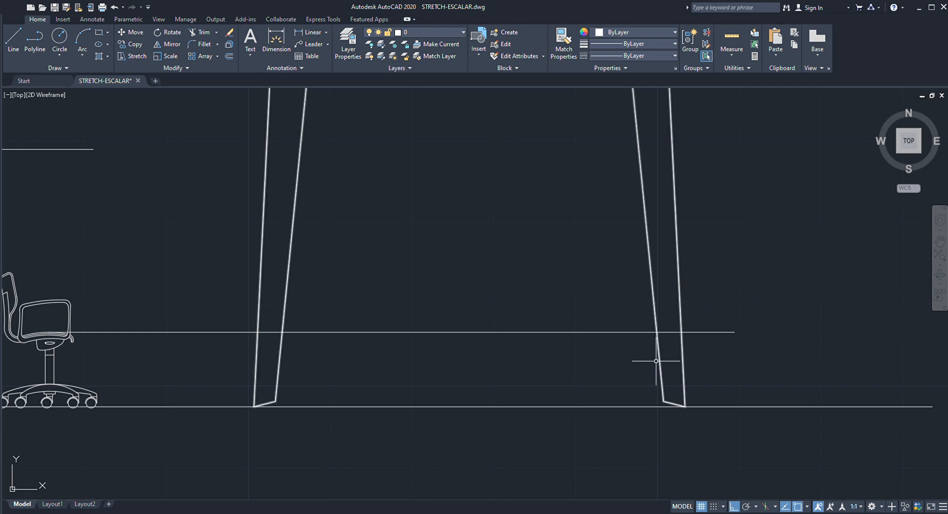
scroll(615, 362, down, 6)
middle_drag(567, 322, 525, 337)
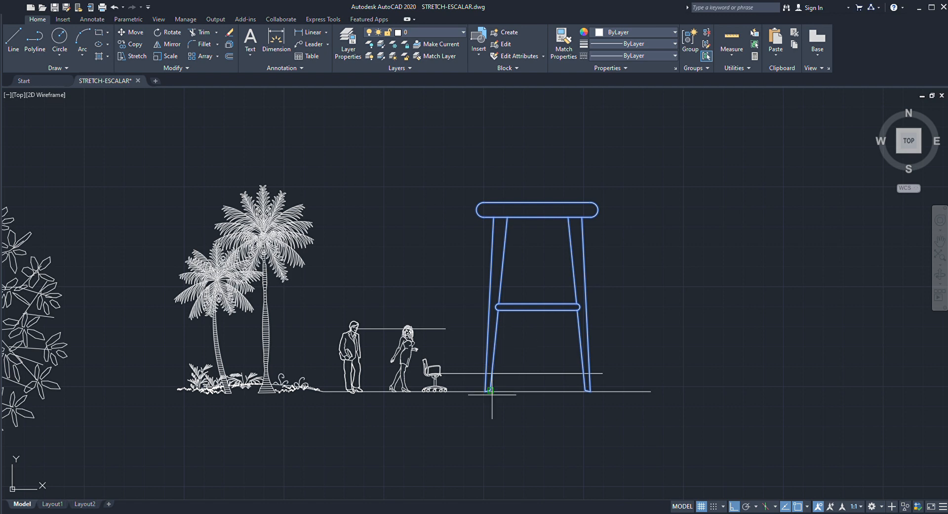
scroll(492, 391, up, 6)
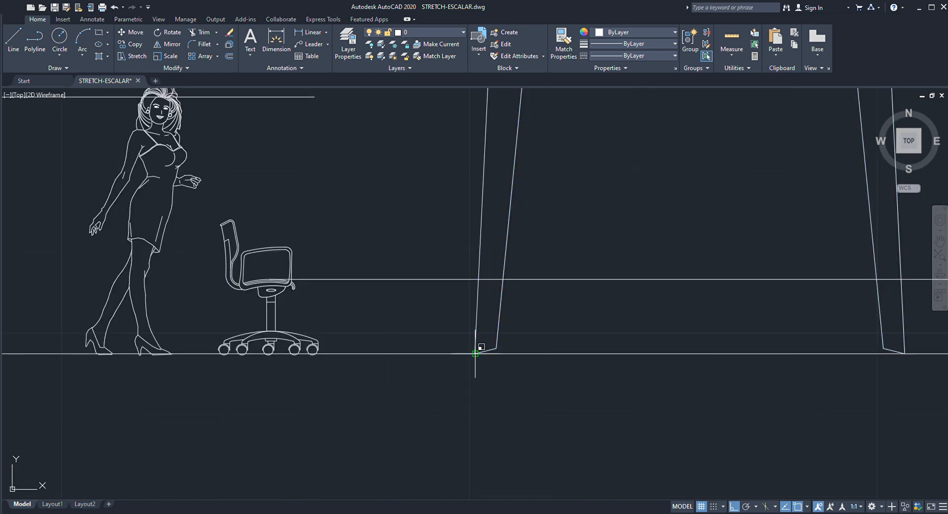
scroll(475, 353, down, 6)
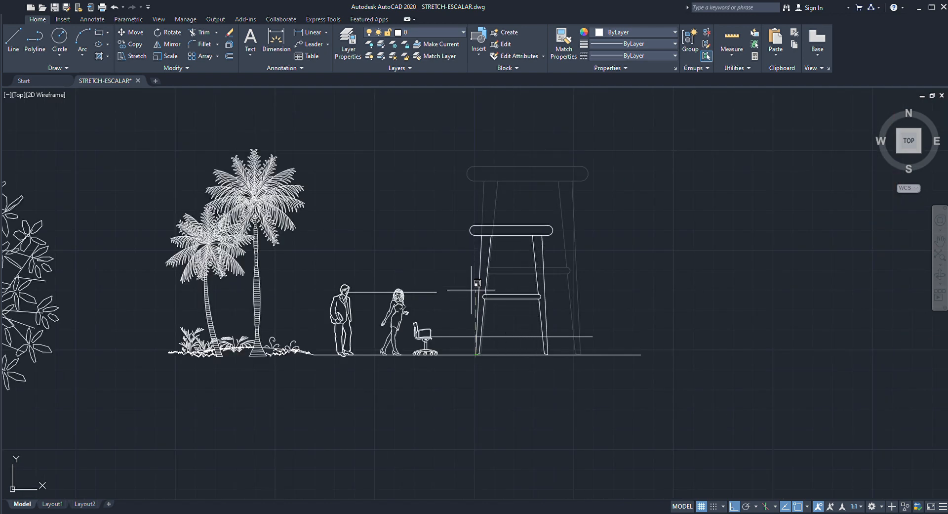
key(Escape)
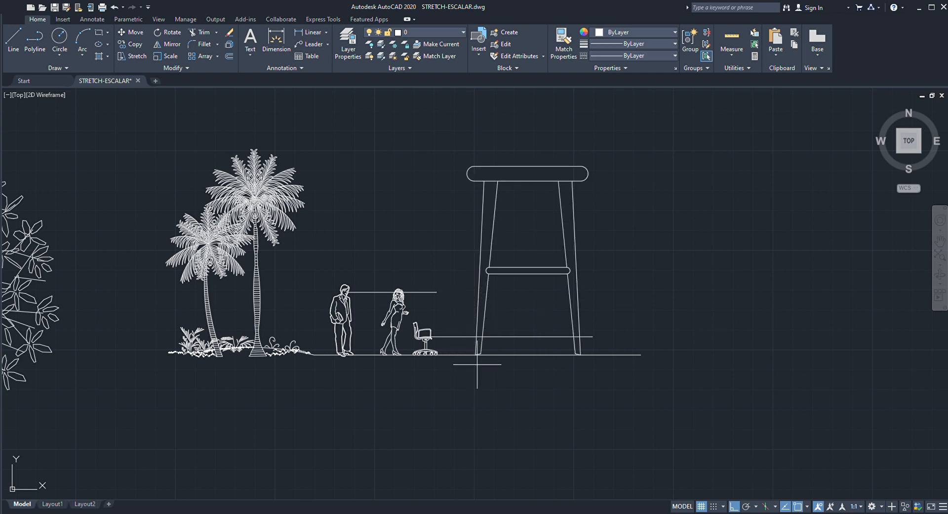
Scale the stool by reference from its left leg's outer lower corner, using its full height, so the seat's top edge meets the horizontal guide line.
scroll(477, 364, up, 12)
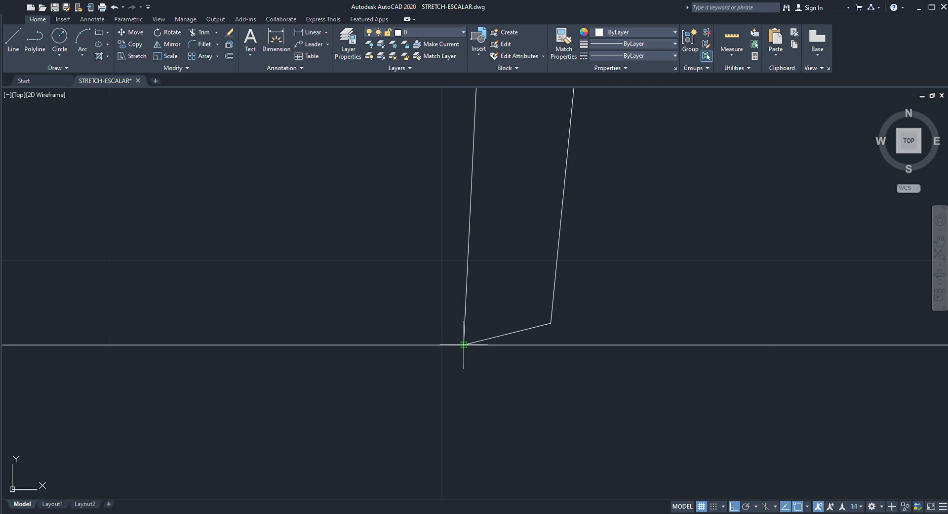
scroll(464, 345, down, 6)
scroll(487, 286, up, 8)
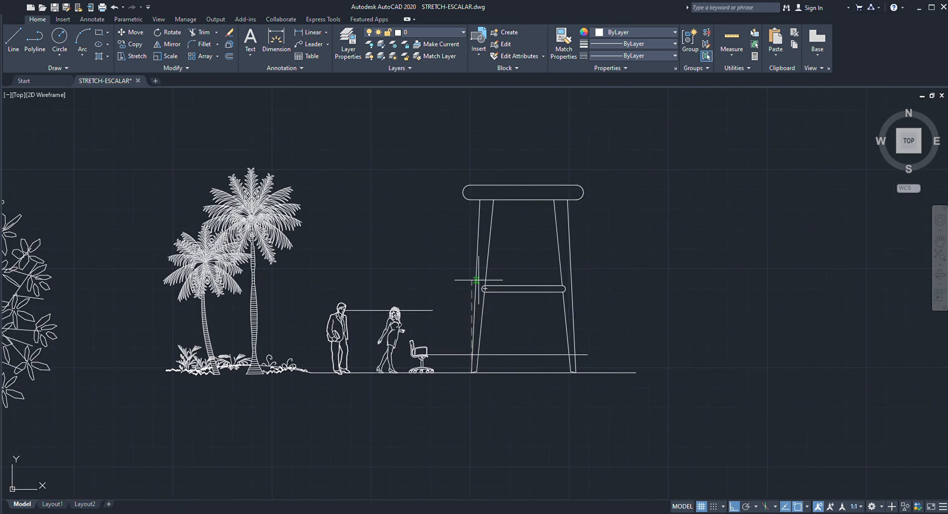
scroll(450, 165, up, 2)
scroll(449, 148, up, 2)
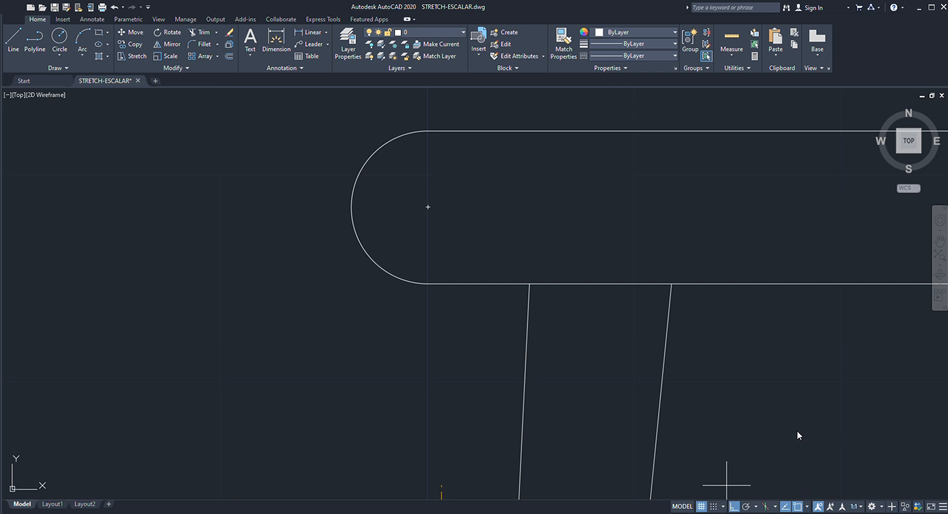
scroll(588, 411, down, 2)
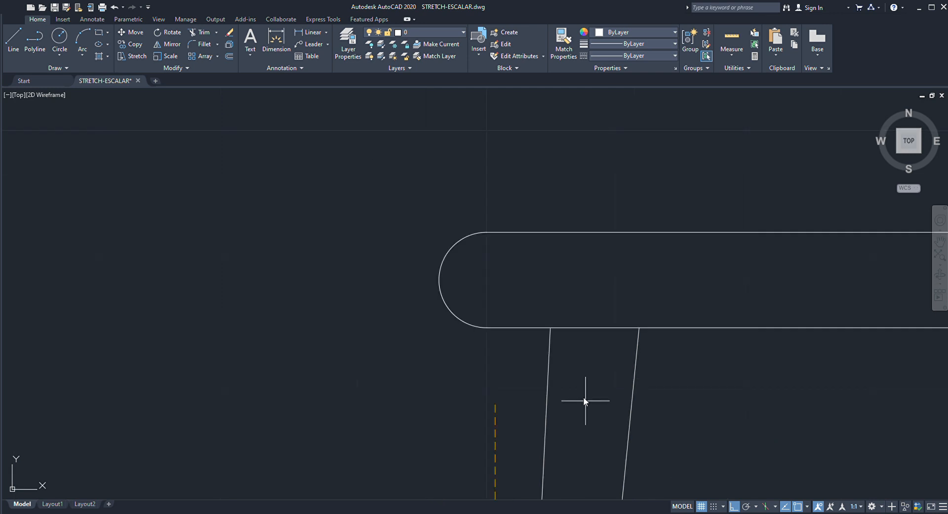
scroll(586, 400, up, 2)
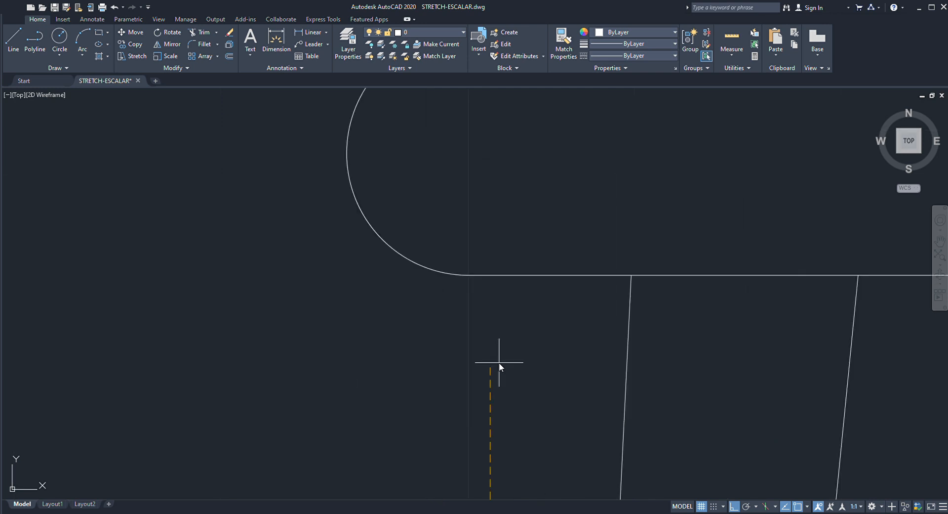
scroll(497, 338, down, 4)
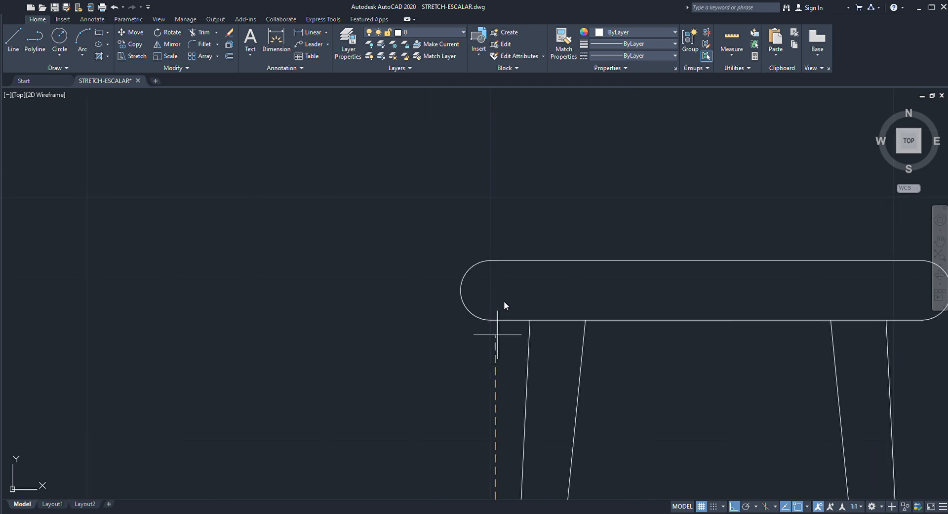
scroll(495, 271, up, 2)
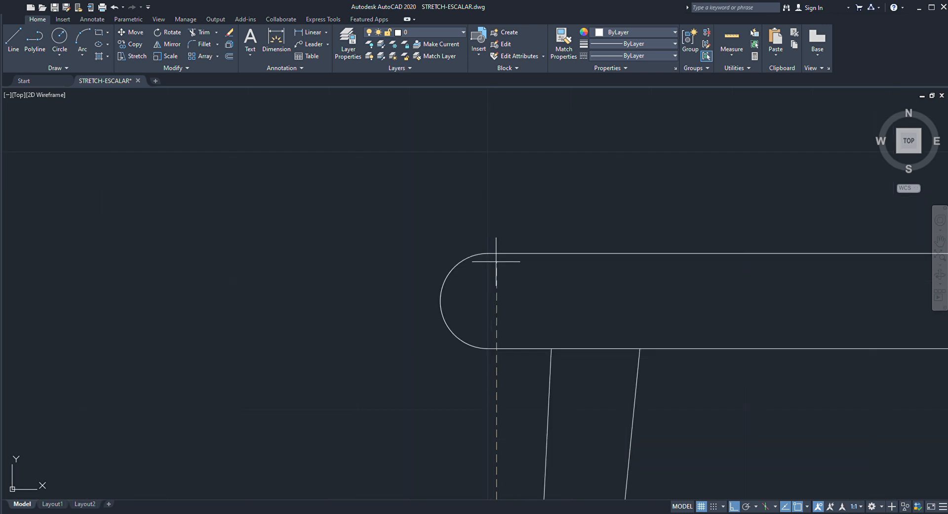
scroll(497, 261, up, 3)
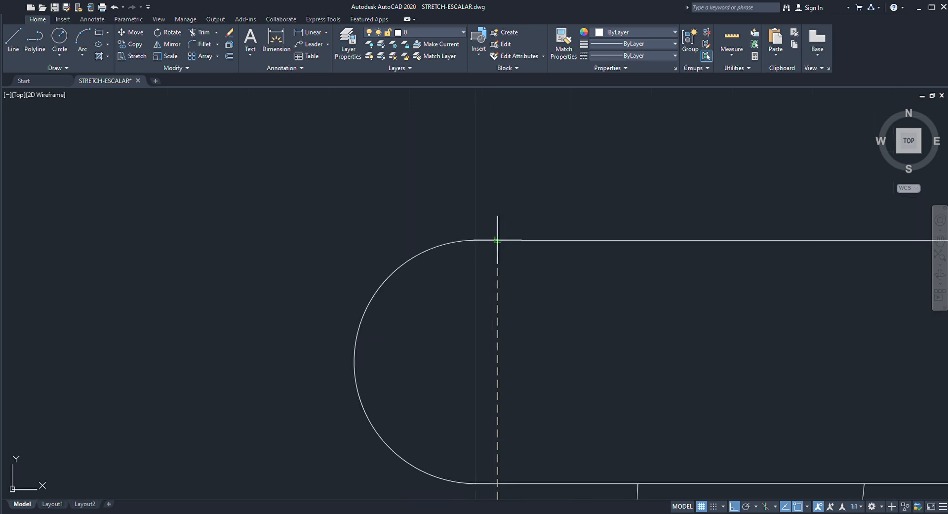
scroll(497, 240, down, 5)
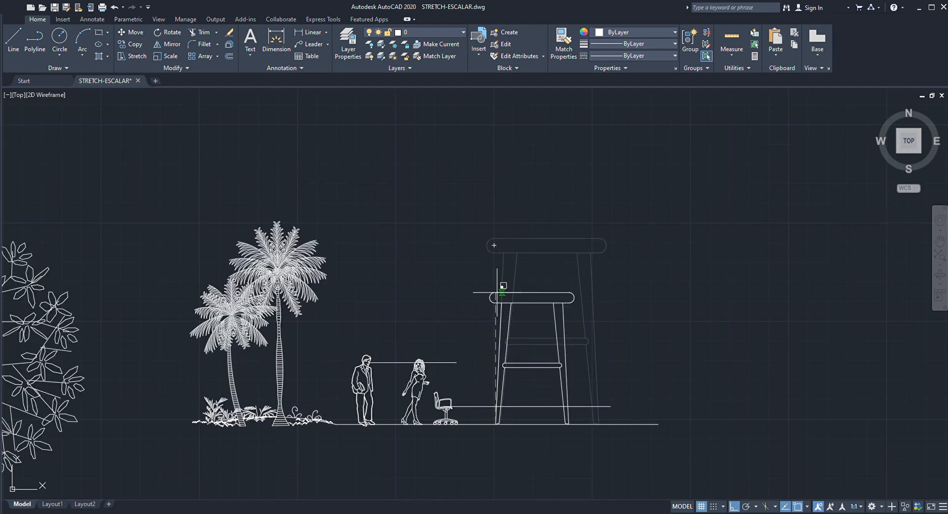
scroll(493, 297, up, 2)
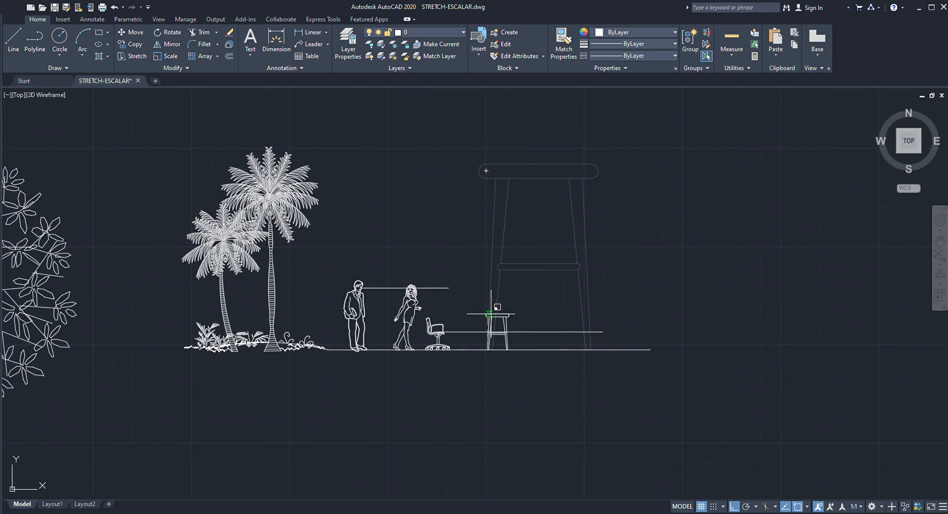
scroll(486, 326, up, 2)
scroll(484, 333, up, 5)
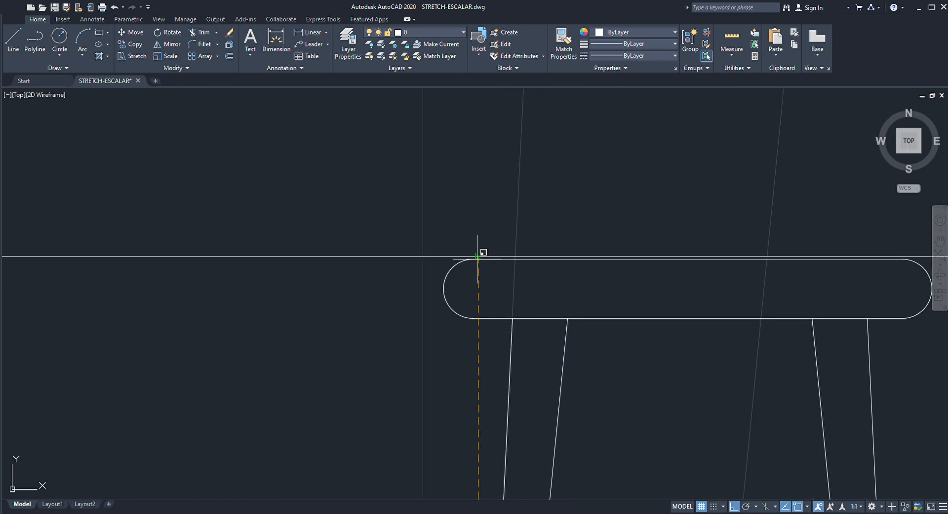
click(478, 256)
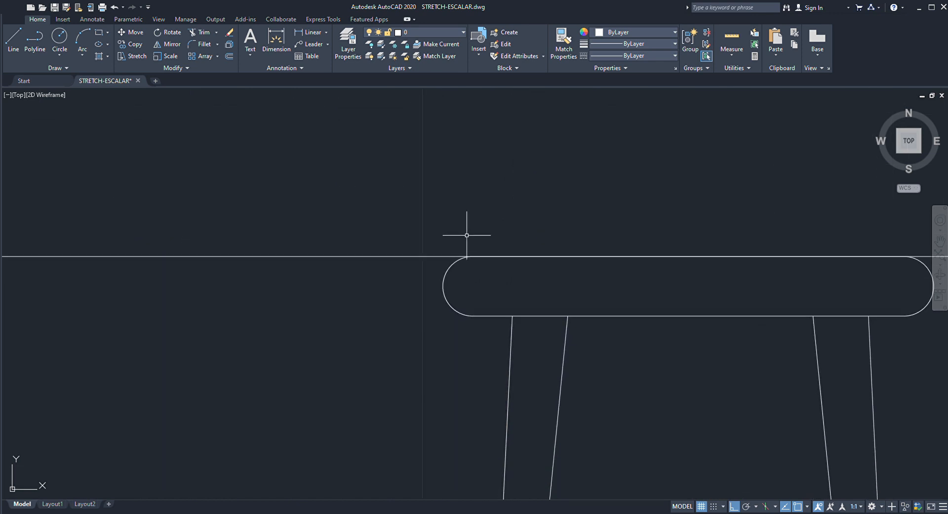
Compare the scaled stool's seat height with the office chair and check its proportion to the man, woman and palms.
scroll(445, 271, down, 7)
mouse_move(402, 313)
middle_down()
mouse_move(524, 256)
mouse_move(543, 290)
mouse_move(519, 299)
mouse_move(541, 331)
middle_up()
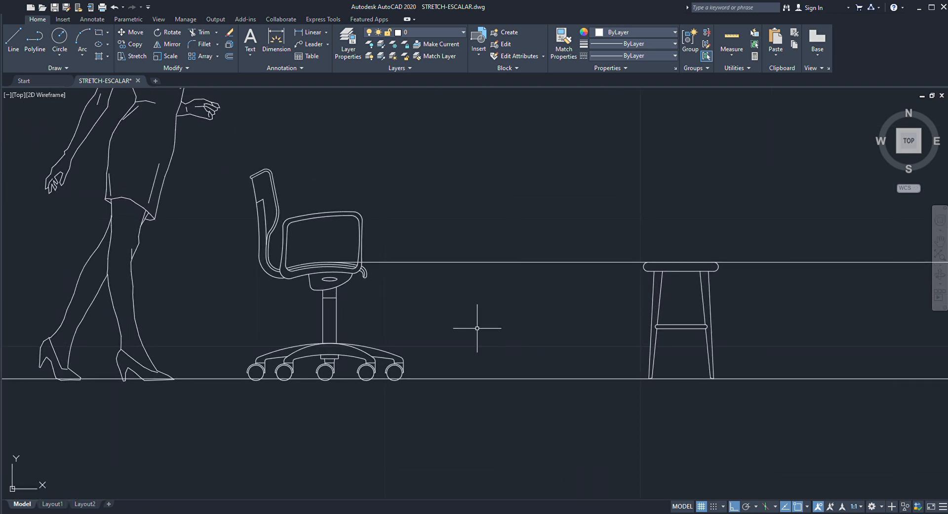
middle_drag(478, 328, 529, 321)
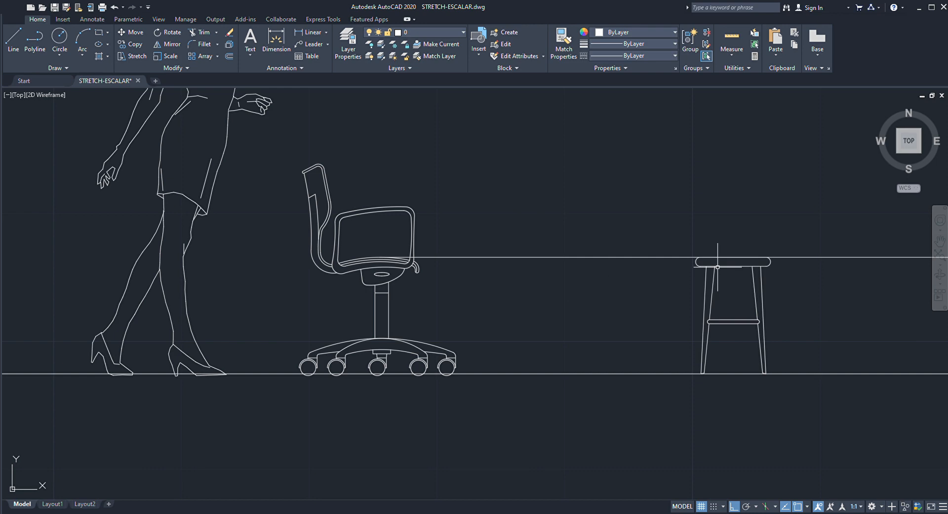
scroll(526, 294, up, 2)
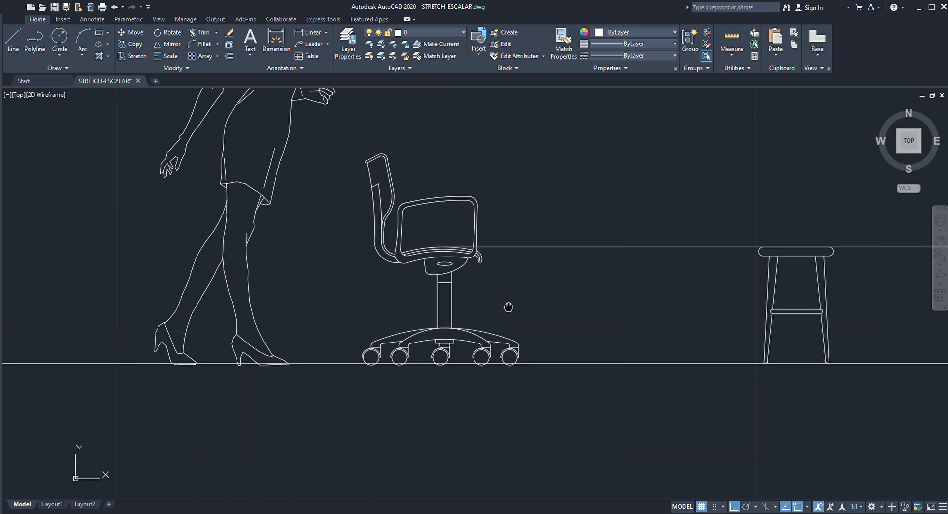
scroll(487, 265, down, 8)
mouse_move(472, 279)
middle_down()
mouse_move(494, 345)
mouse_move(582, 370)
middle_up()
scroll(568, 385, down, 2)
mouse_move(536, 399)
middle_down()
mouse_move(624, 386)
mouse_move(609, 401)
middle_up()
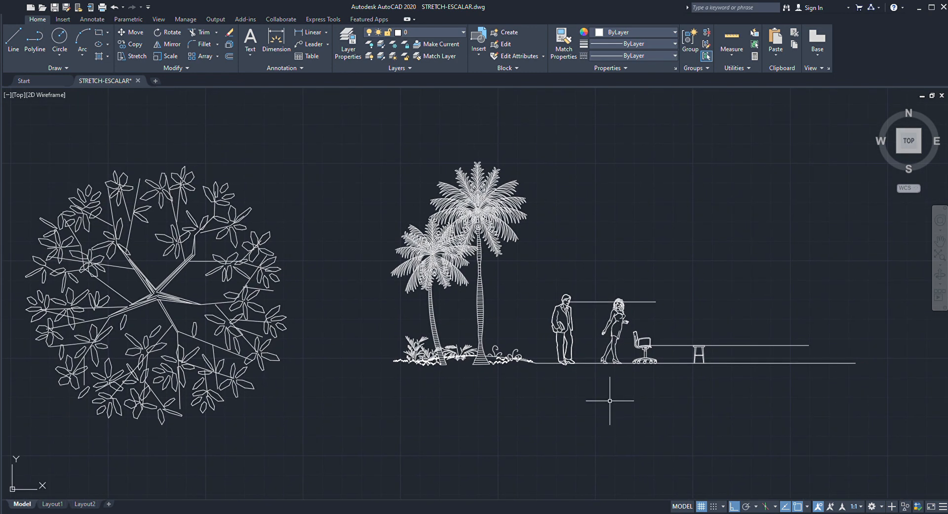
middle_drag(481, 415, 548, 384)
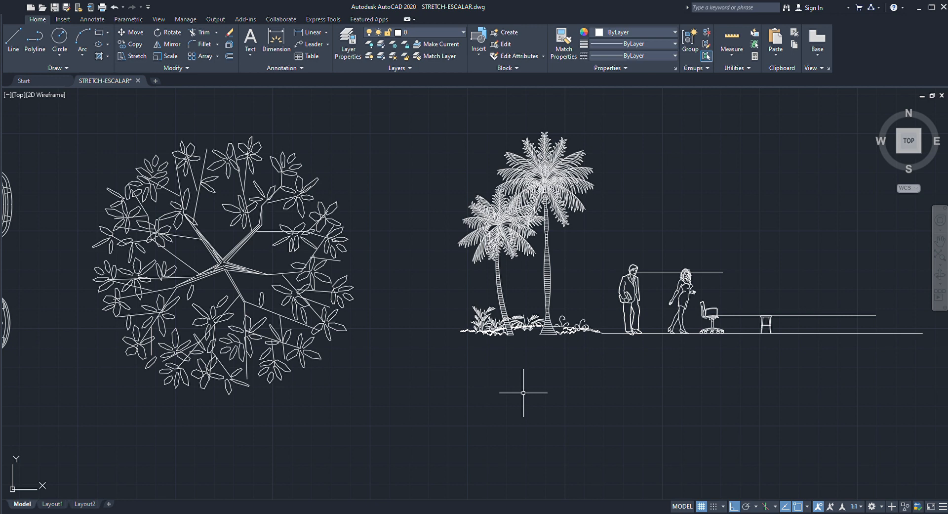
Review the floor plan with its recessed entrance and double doors.
scroll(610, 353, down, 6)
middle_drag(510, 377, 587, 221)
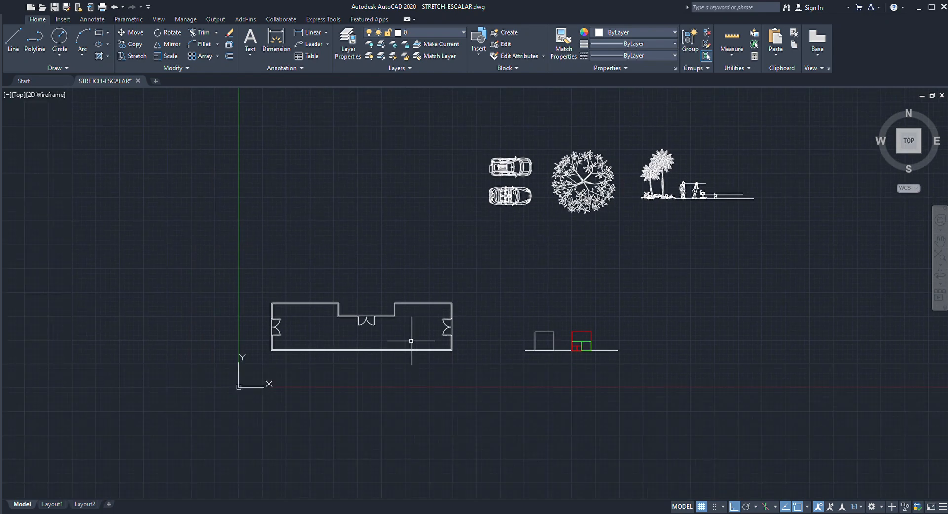
scroll(395, 340, up, 4)
mouse_move(376, 333)
middle_down()
mouse_move(447, 318)
mouse_move(432, 311)
mouse_move(416, 331)
middle_up()
scroll(423, 300, down, 2)
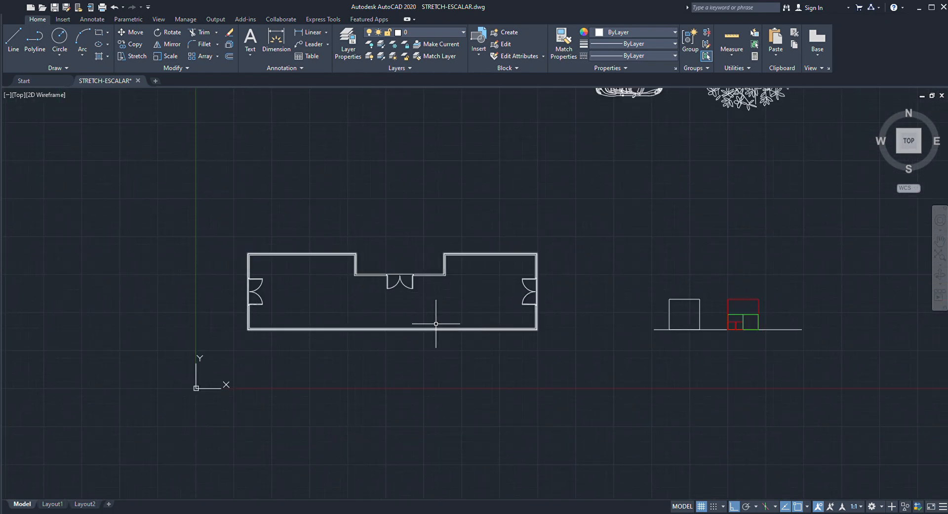
scroll(416, 310, up, 4)
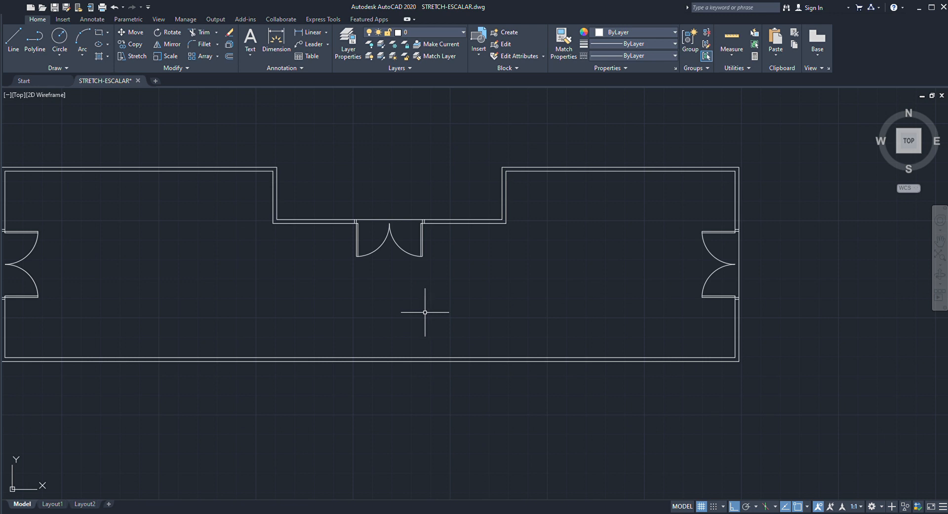
scroll(424, 312, down, 4)
middle_drag(502, 421, 422, 381)
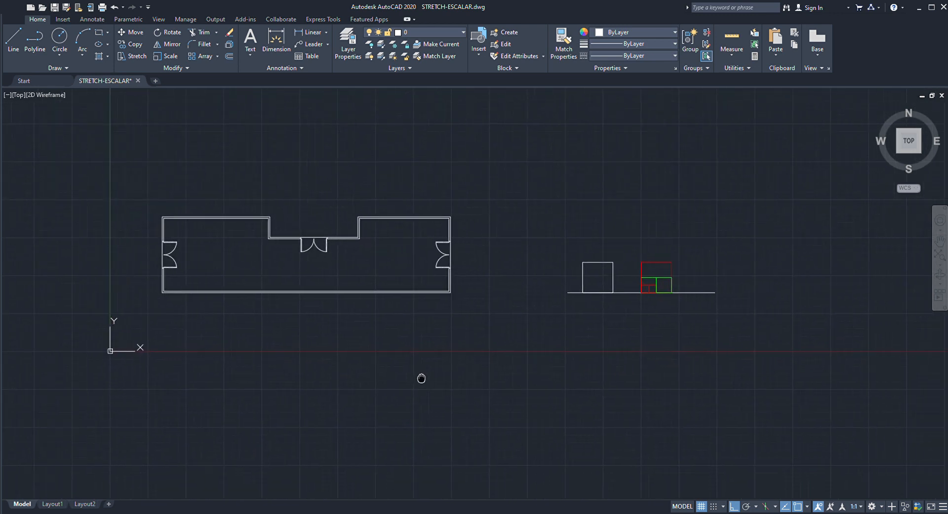
Review the white, red and green squares, and the figures and furniture along the ground line.
scroll(515, 339, up, 6)
mouse_move(538, 282)
middle_down()
mouse_move(484, 295)
mouse_move(478, 284)
middle_up()
middle_drag(520, 346, 408, 364)
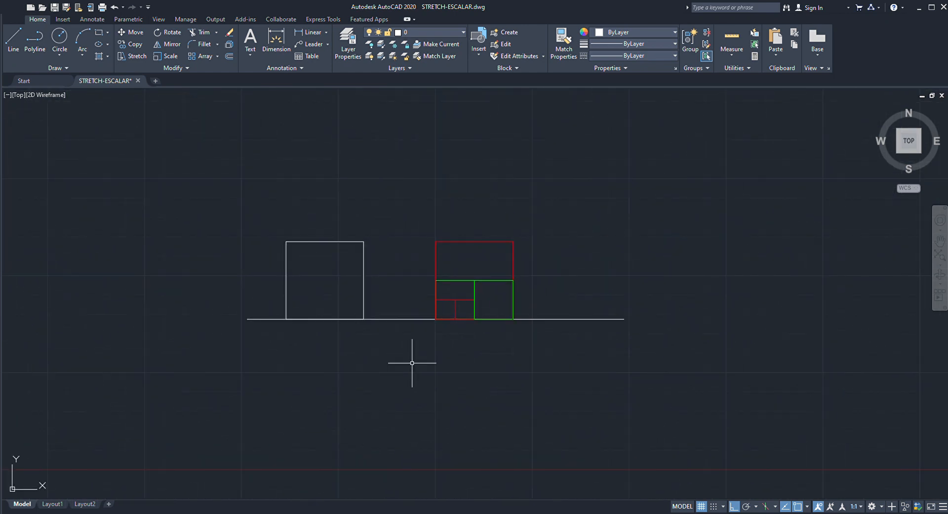
scroll(487, 398, up, 4)
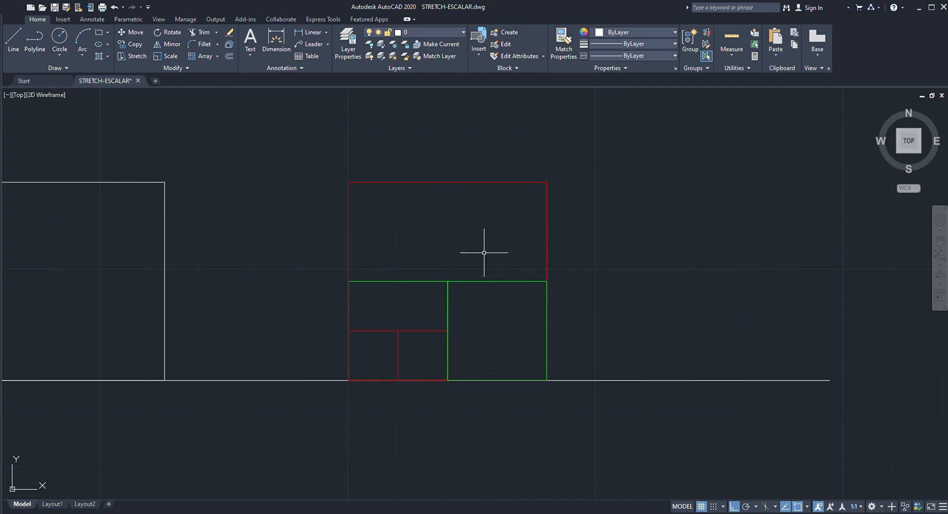
scroll(484, 253, down, 8)
middle_drag(508, 318, 368, 420)
scroll(514, 262, up, 6)
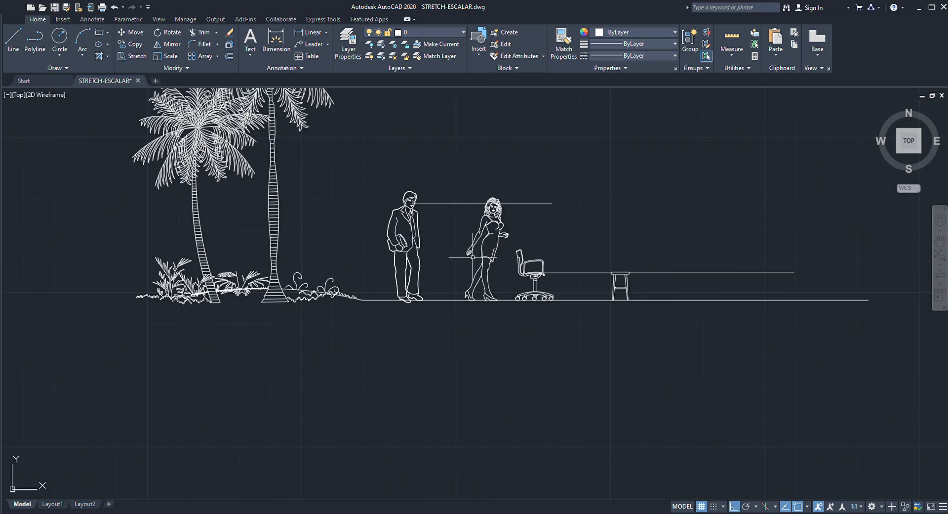
middle_drag(455, 258, 564, 323)
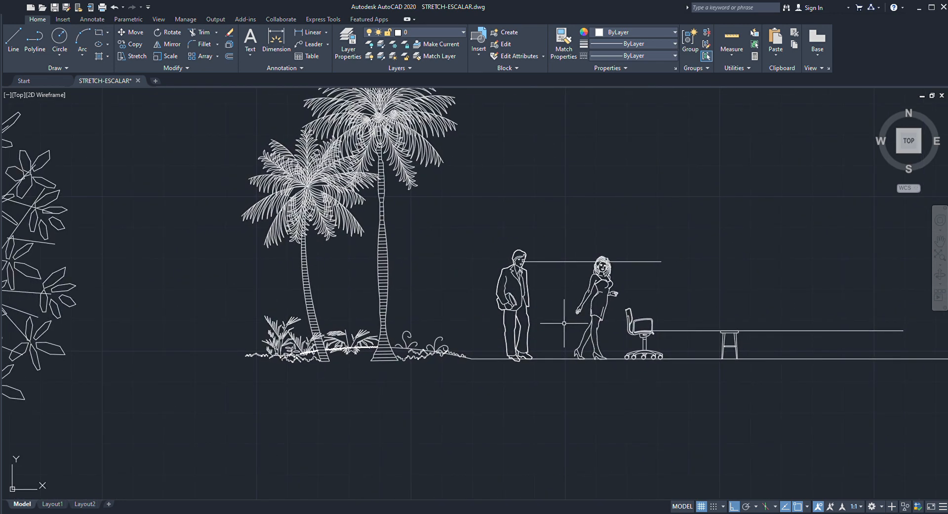
Rotate the convertible 90° clockwise about the middle of its front bumper so its front faces down.
scroll(564, 324, down, 6)
middle_drag(426, 289, 505, 250)
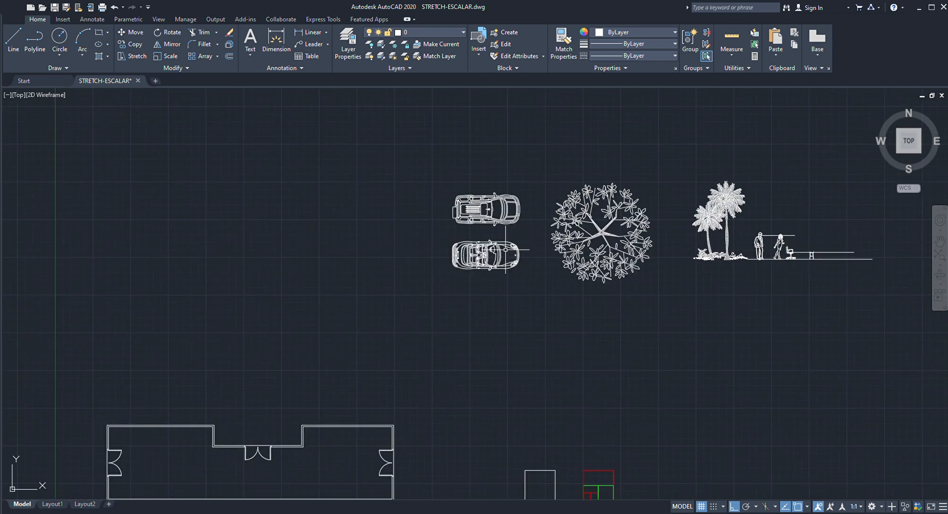
scroll(506, 249, up, 3)
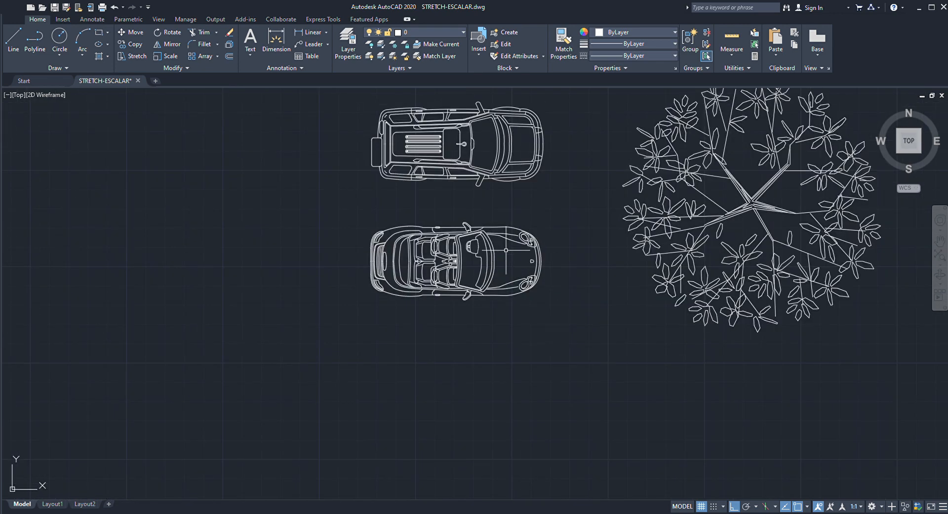
scroll(555, 258, up, 3)
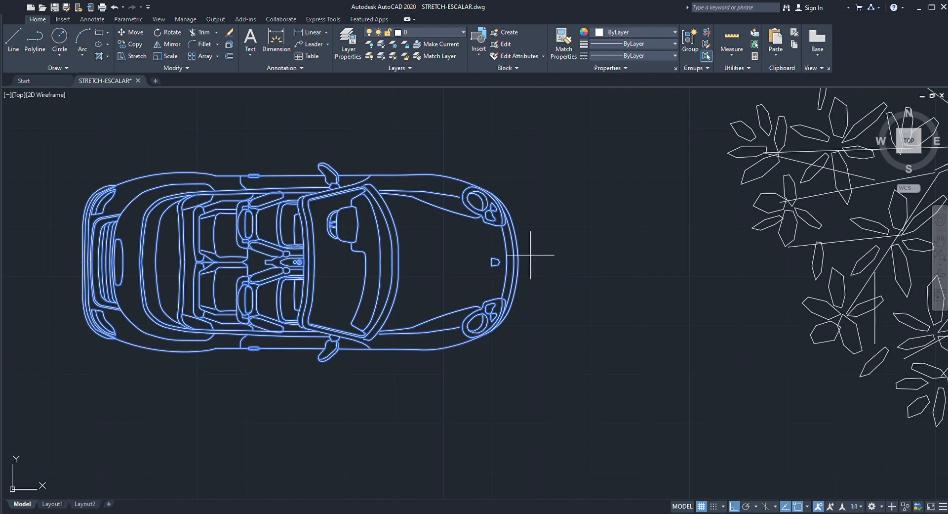
scroll(522, 259, down, 3)
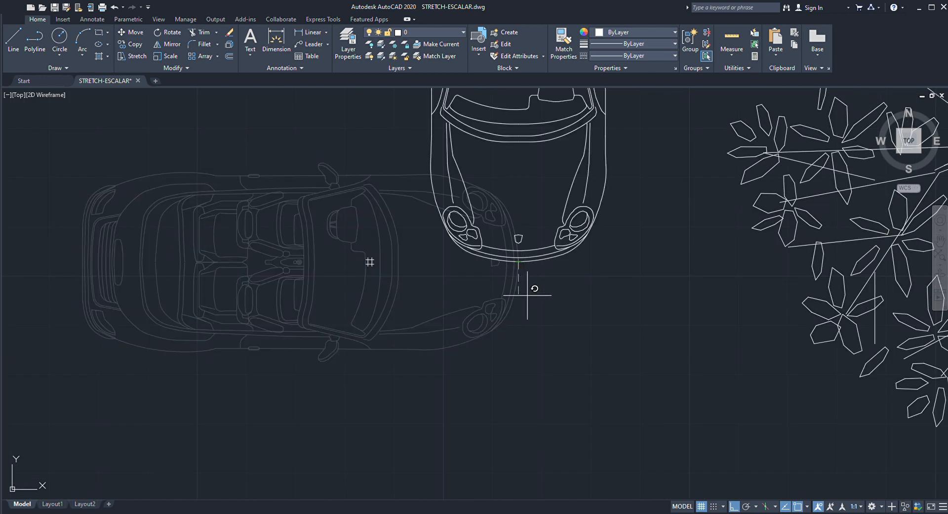
middle_drag(527, 298, 517, 330)
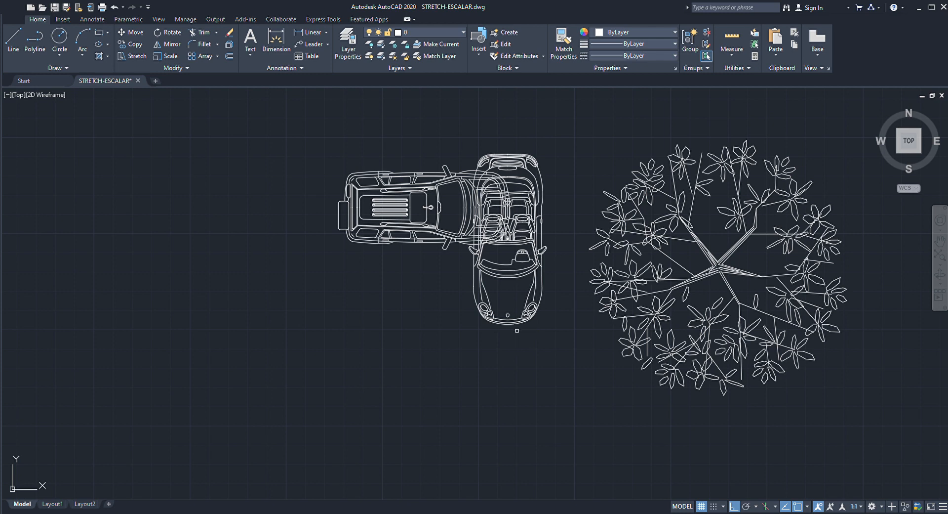
scroll(517, 330, up, 3)
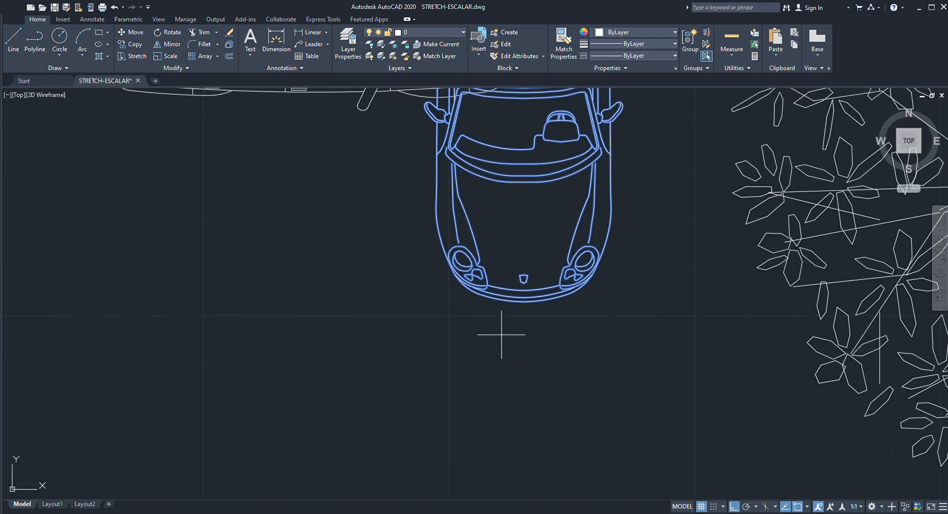
Move the rotated convertible by its front bumper midpoint to just above the inner corner where the floor plan's recessed entrance begins.
click(524, 301)
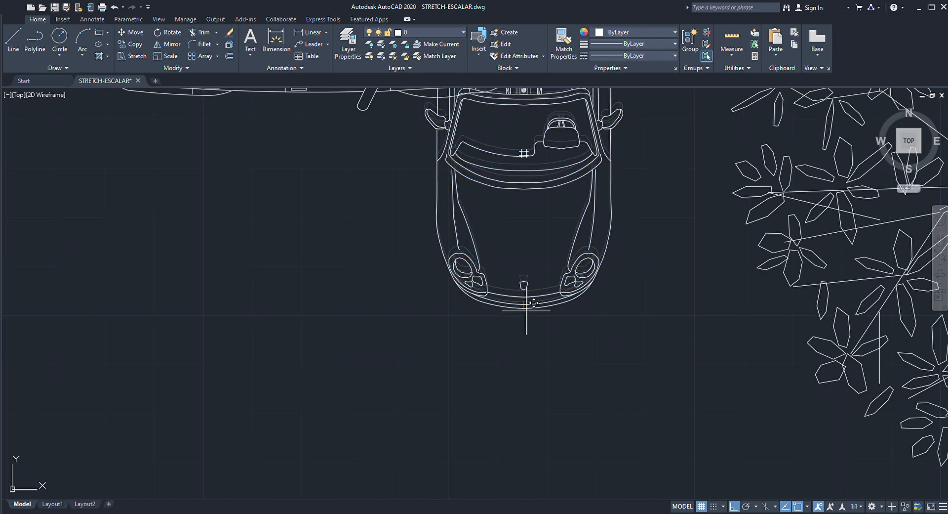
click(734, 506)
scroll(730, 456, down, 3)
middle_drag(420, 407, 578, 258)
scroll(550, 289, down, 3)
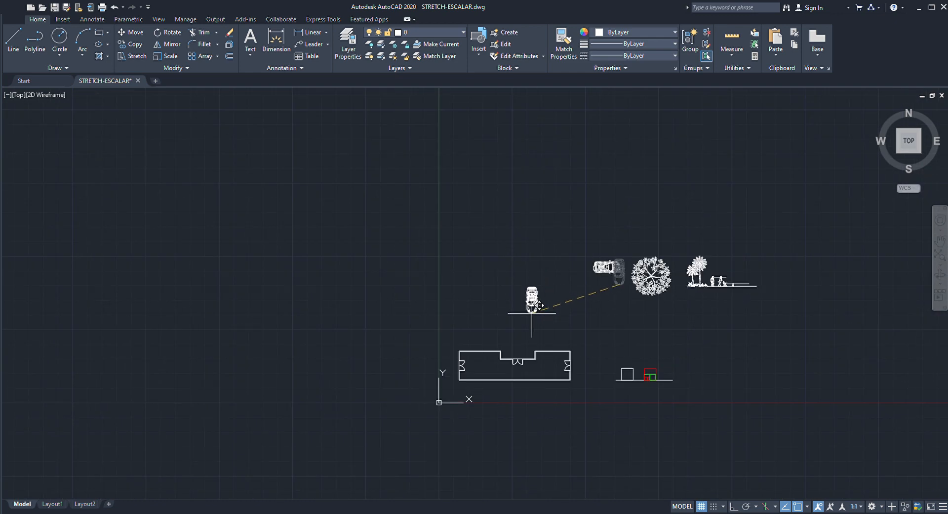
scroll(539, 305, up, 5)
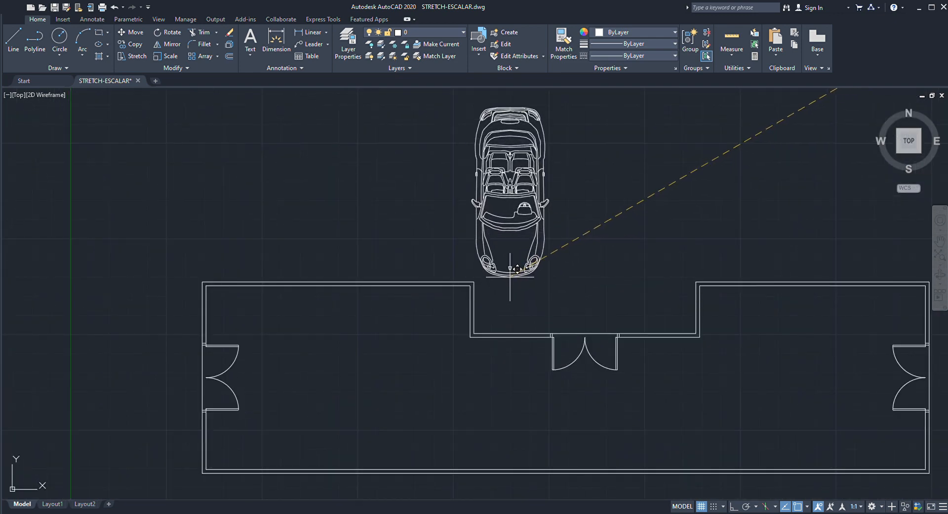
click(510, 275)
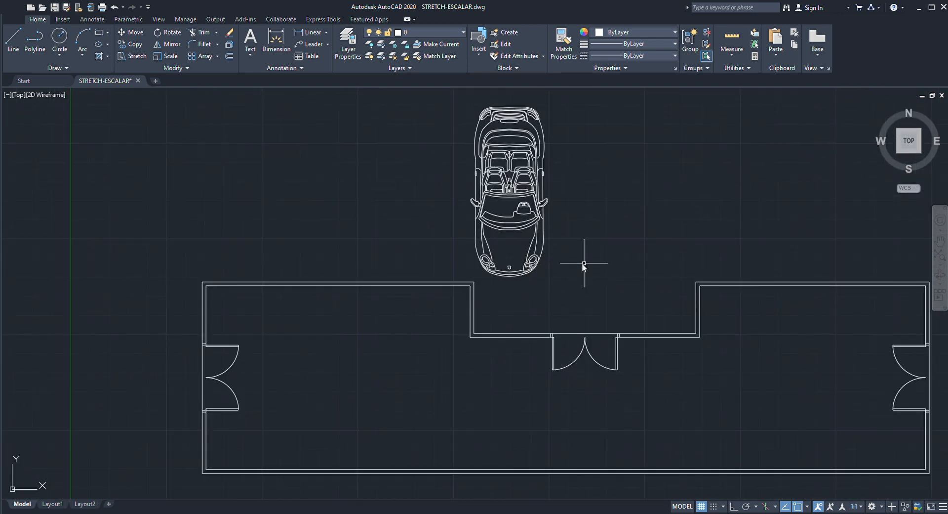
Copy the convertible horizontally to place a second one beside it, in front of the floor plan's recessed entrance.
click(543, 253)
key(Return)
click(512, 302)
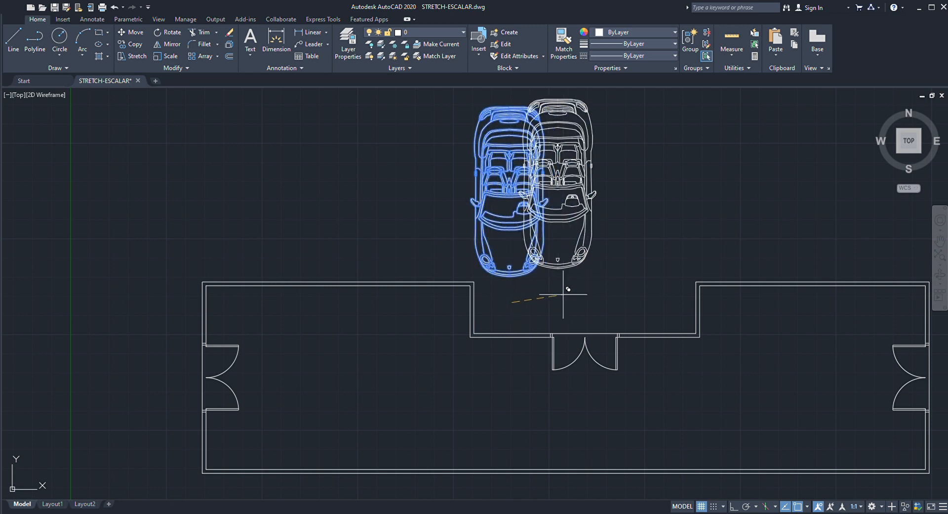
click(633, 305)
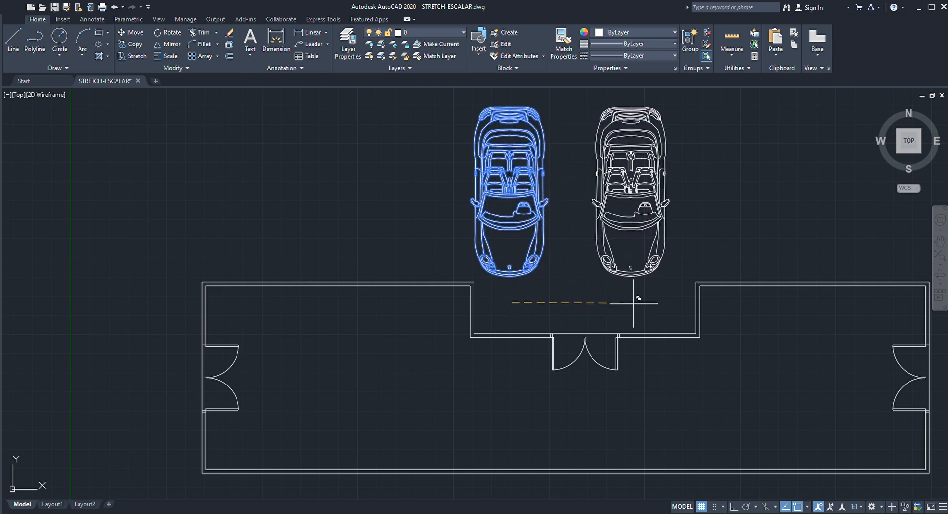
scroll(559, 325, down, 4)
scroll(559, 325, down, 2)
key(Escape)
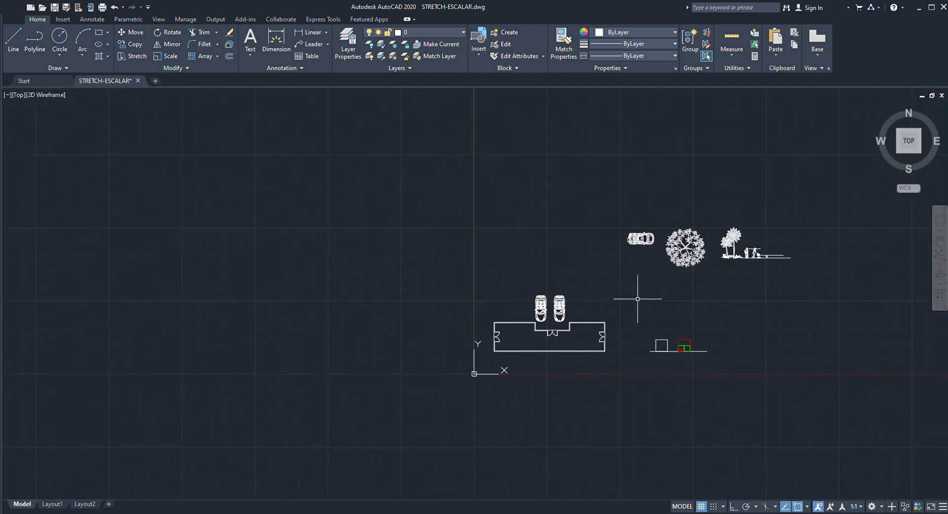
Move the plan-view tree by its trunk centre to beside the second convertible, above the end of the floor plan.
scroll(687, 271, up, 3)
key(Return)
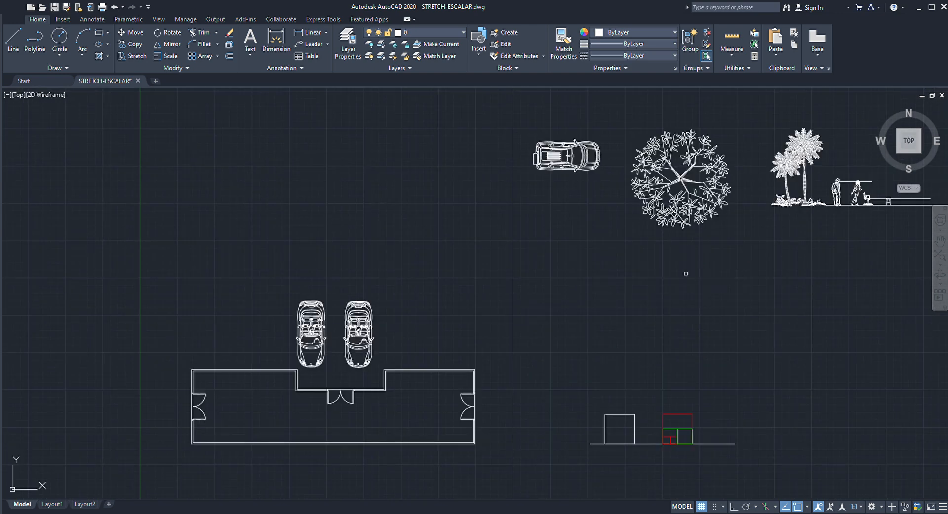
click(682, 229)
key(Return)
click(681, 179)
scroll(568, 205, down, 4)
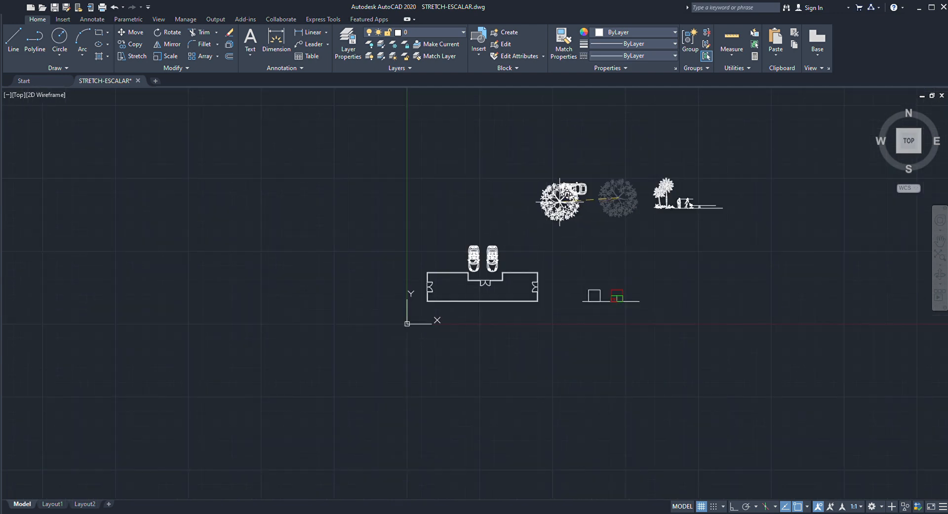
scroll(523, 305, up, 2)
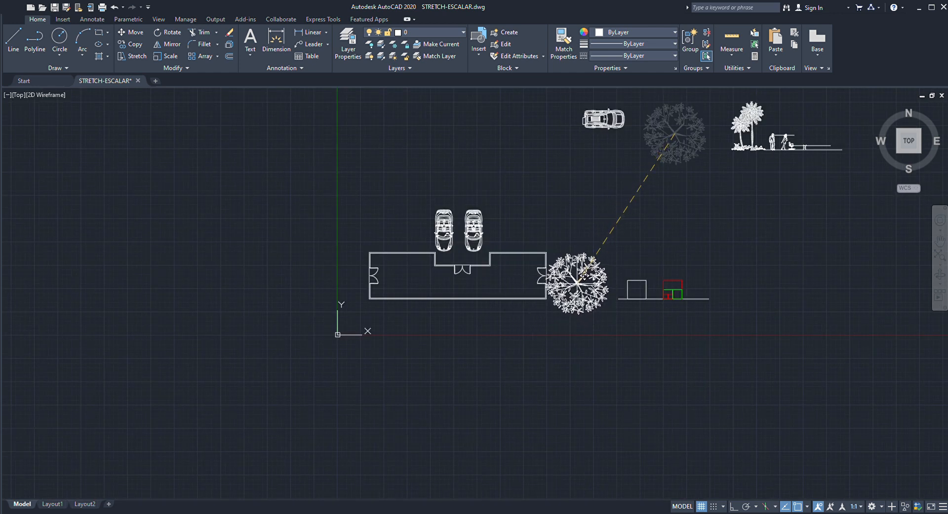
scroll(578, 283, up, 2)
click(514, 169)
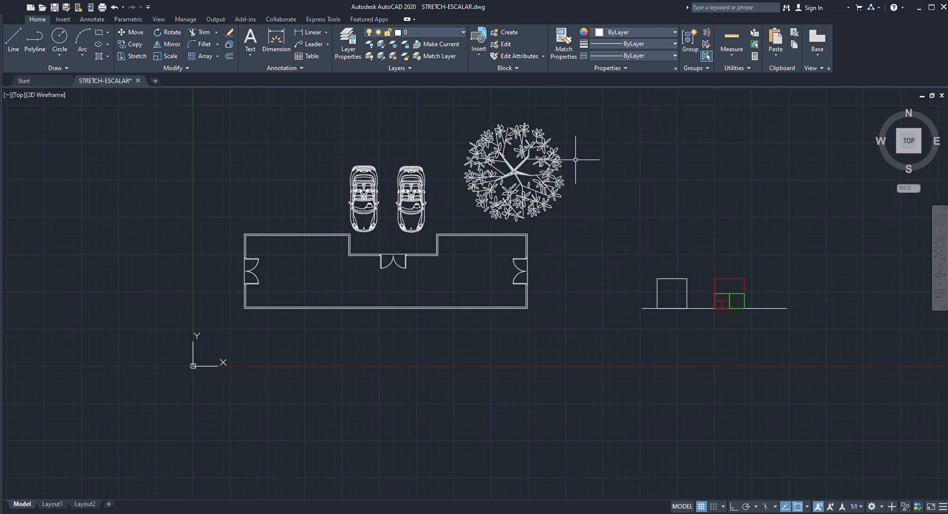
Review the arrangement of the floor plan, two convertibles and tree together with the remaining car, squares and figures.
middle_drag(431, 341, 460, 387)
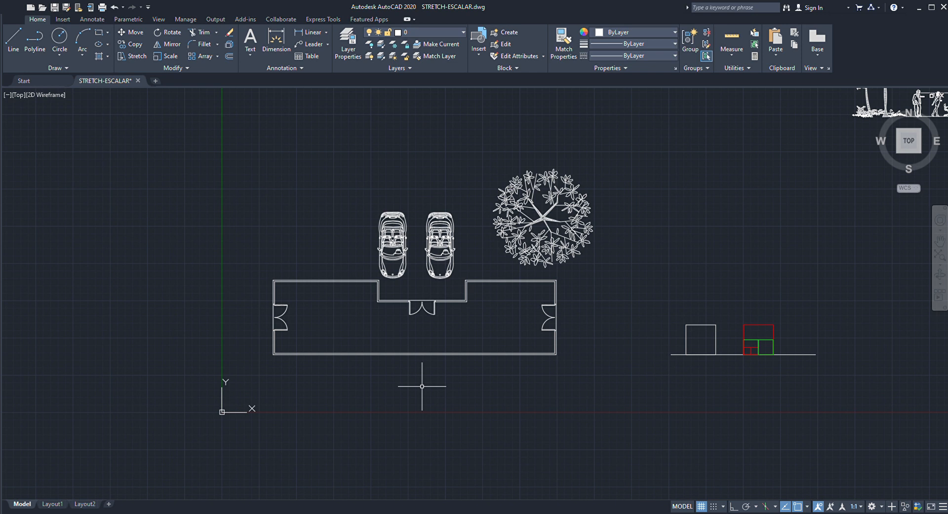
scroll(460, 369, down, 4)
middle_drag(518, 341, 424, 339)
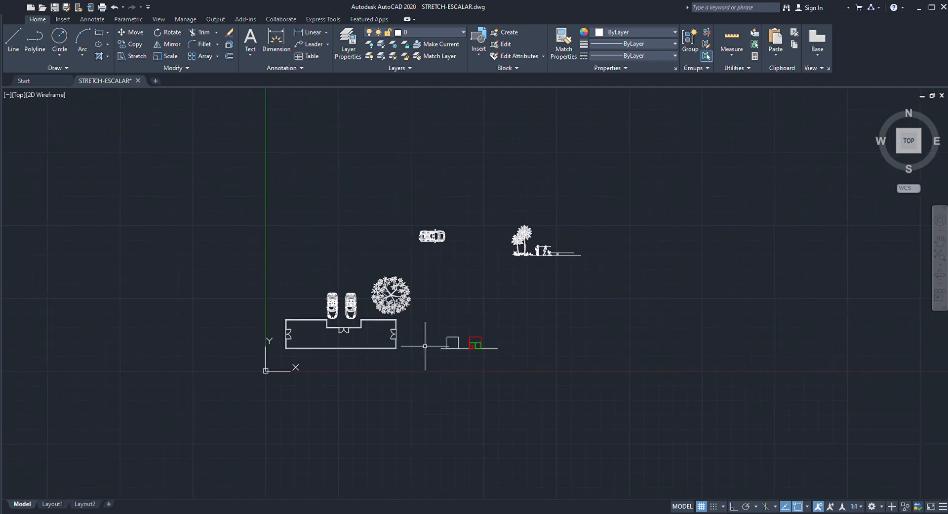
scroll(435, 305, up, 4)
mouse_move(434, 305)
middle_down()
mouse_move(443, 377)
mouse_move(453, 388)
mouse_move(429, 358)
mouse_move(438, 332)
middle_up()
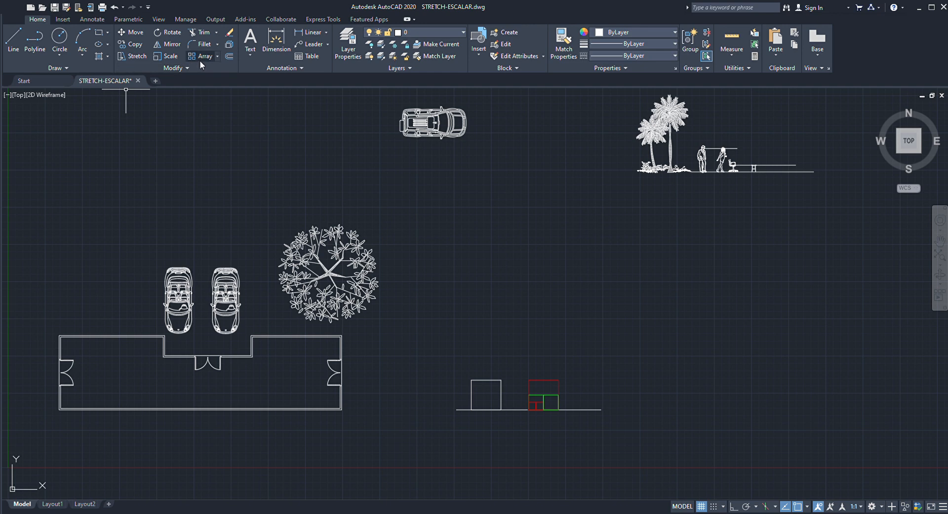
mouse_move(273, 347)
middle_down()
mouse_move(318, 284)
mouse_move(291, 322)
mouse_move(321, 316)
middle_up()
scroll(329, 331, down, 3)
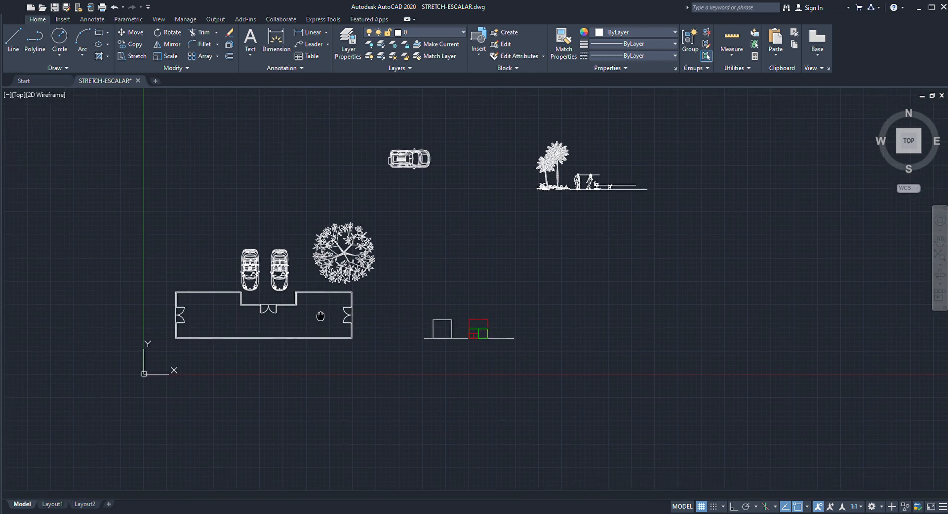
scroll(281, 360, up, 4)
middle_drag(271, 349, 341, 383)
scroll(347, 361, down, 2)
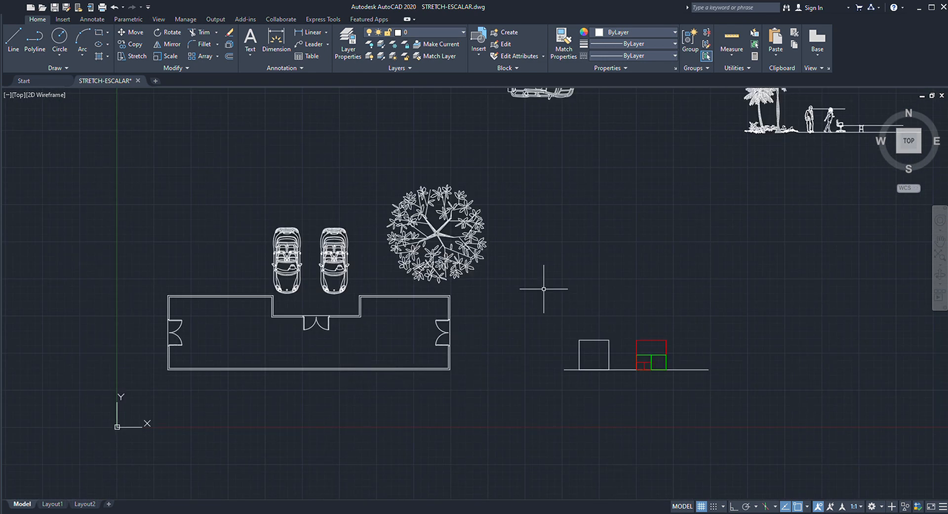
mouse_move(544, 289)
middle_down()
mouse_move(519, 360)
mouse_move(508, 340)
middle_up()
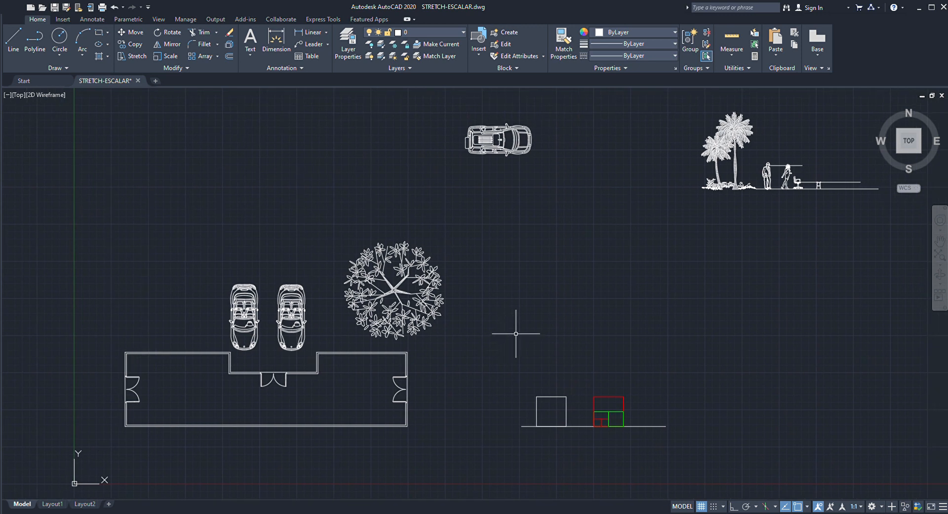